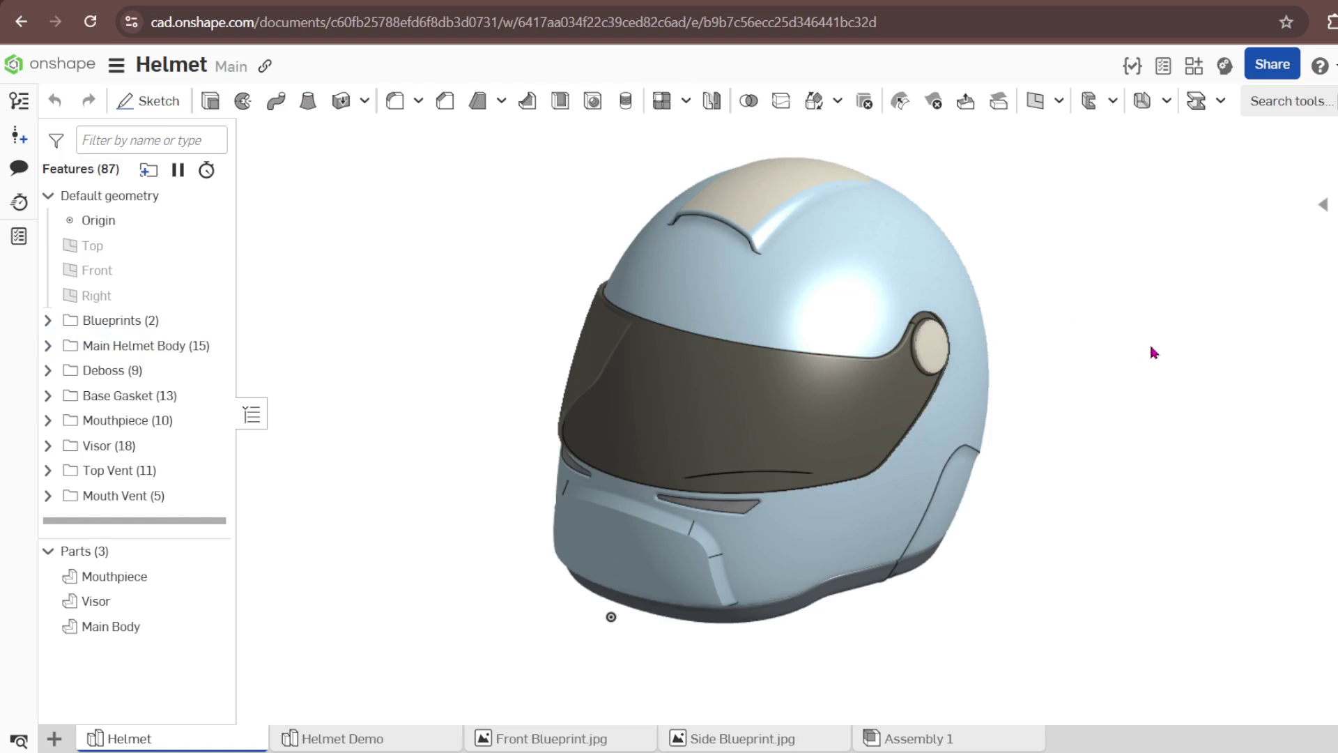
Examine the finished helmet model from several angles and review the document's version history.
right_drag(1132, 344, 1034, 341)
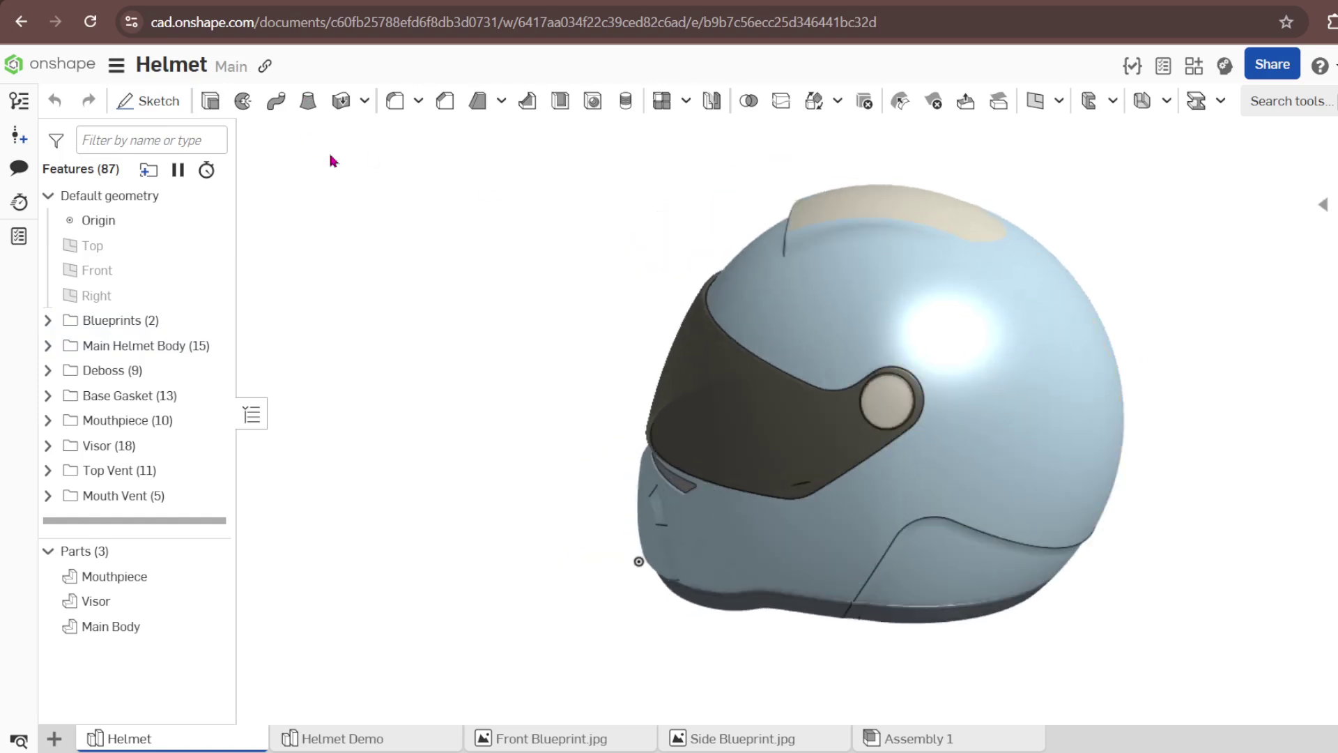
right_drag(331, 161, 677, 292)
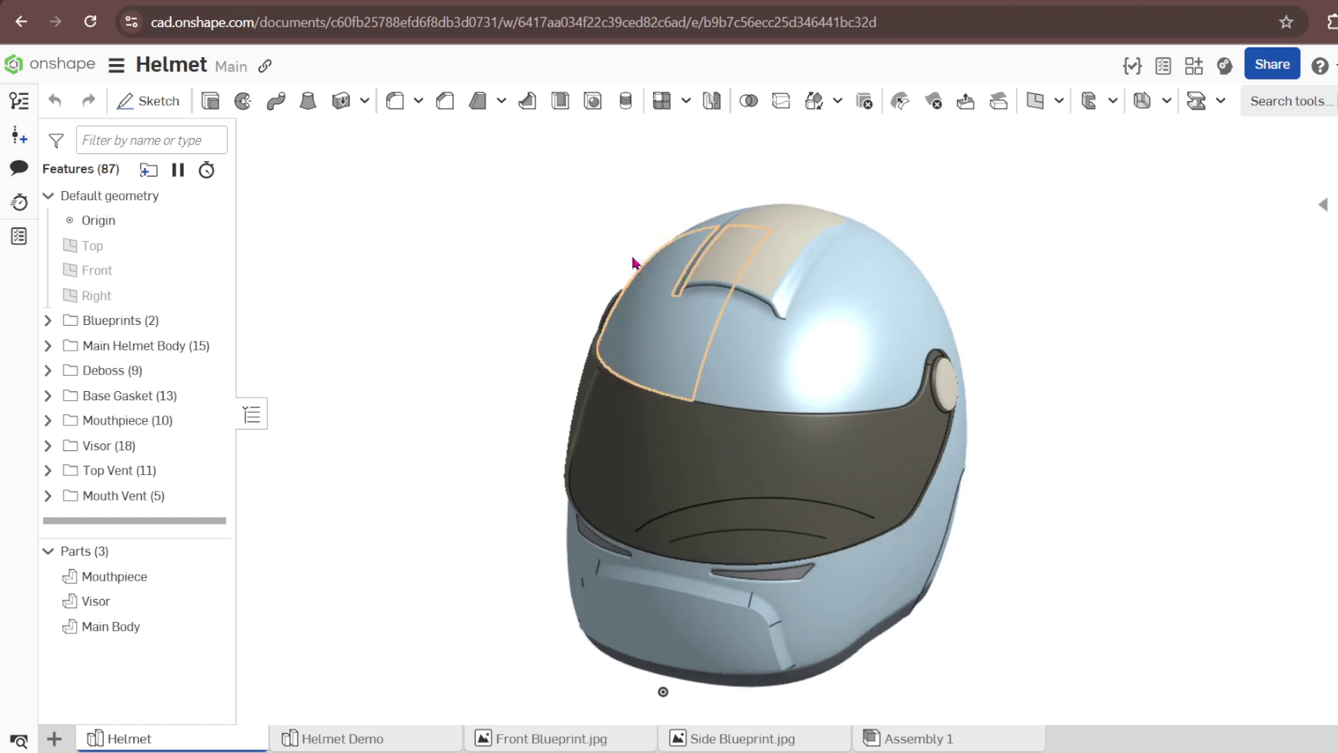
click(19, 101)
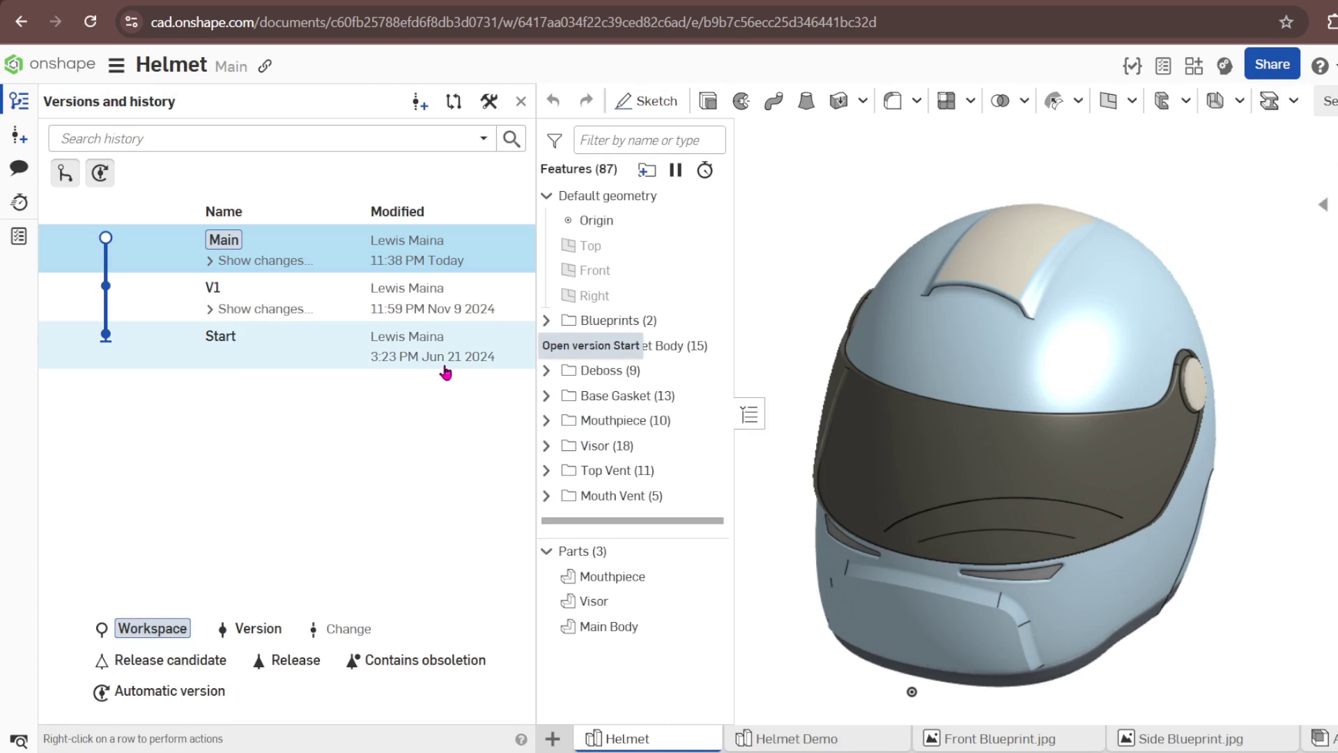
click(520, 105)
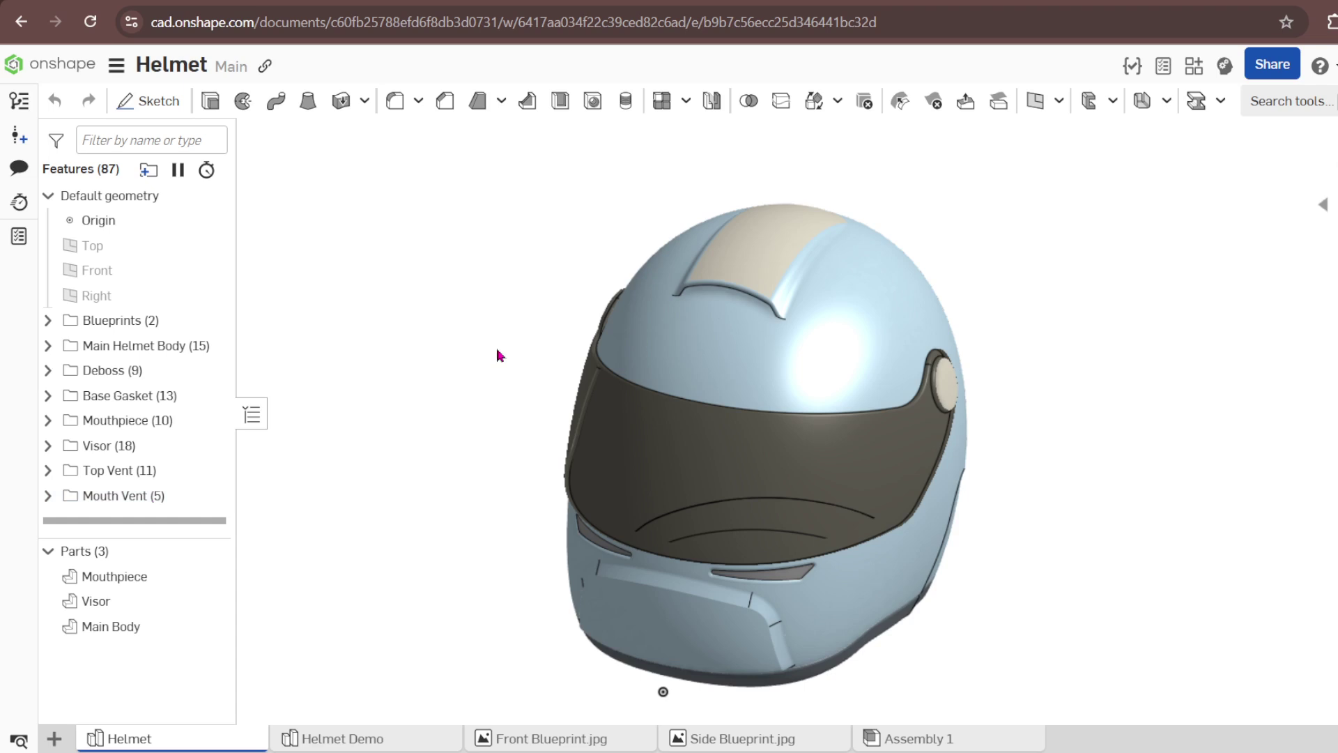
scroll(487, 326, down, 2)
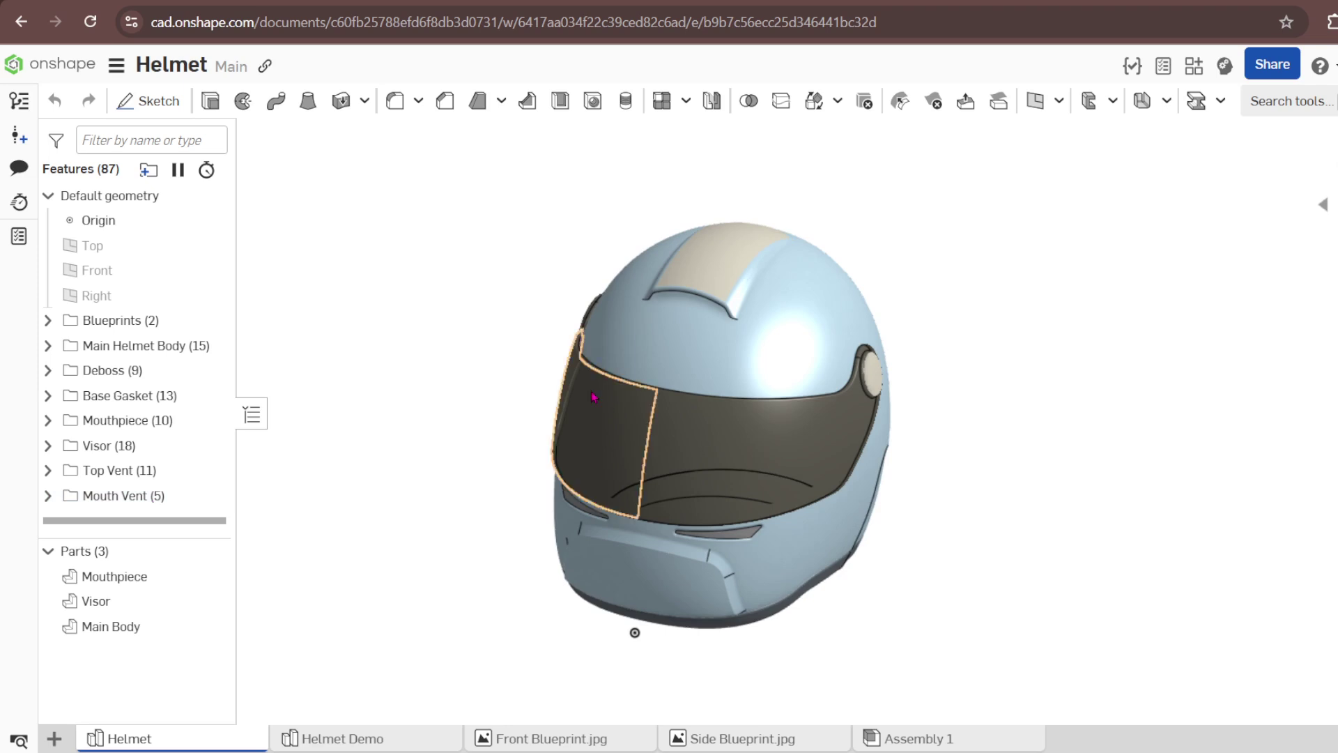
Review the Front Blueprint.jpg and Side Blueprint.jpg reference images of the helmet.
click(534, 741)
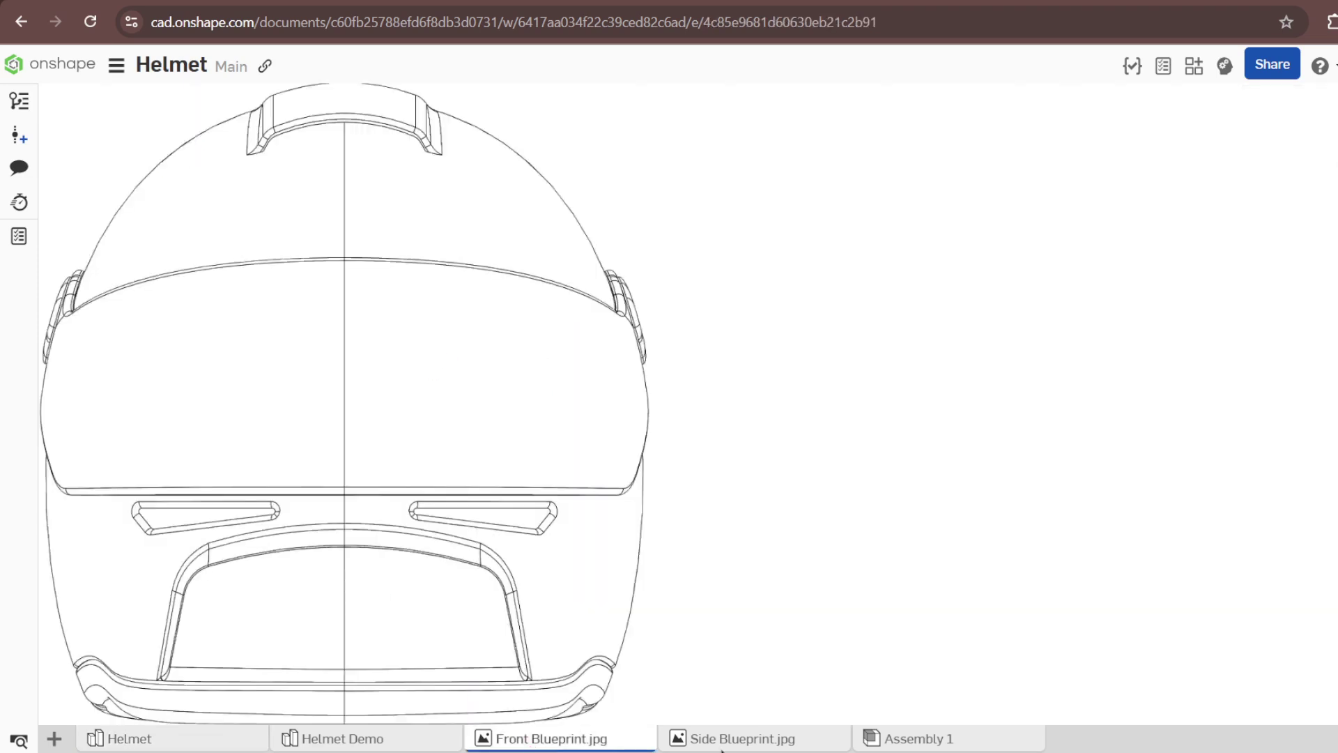
click(700, 743)
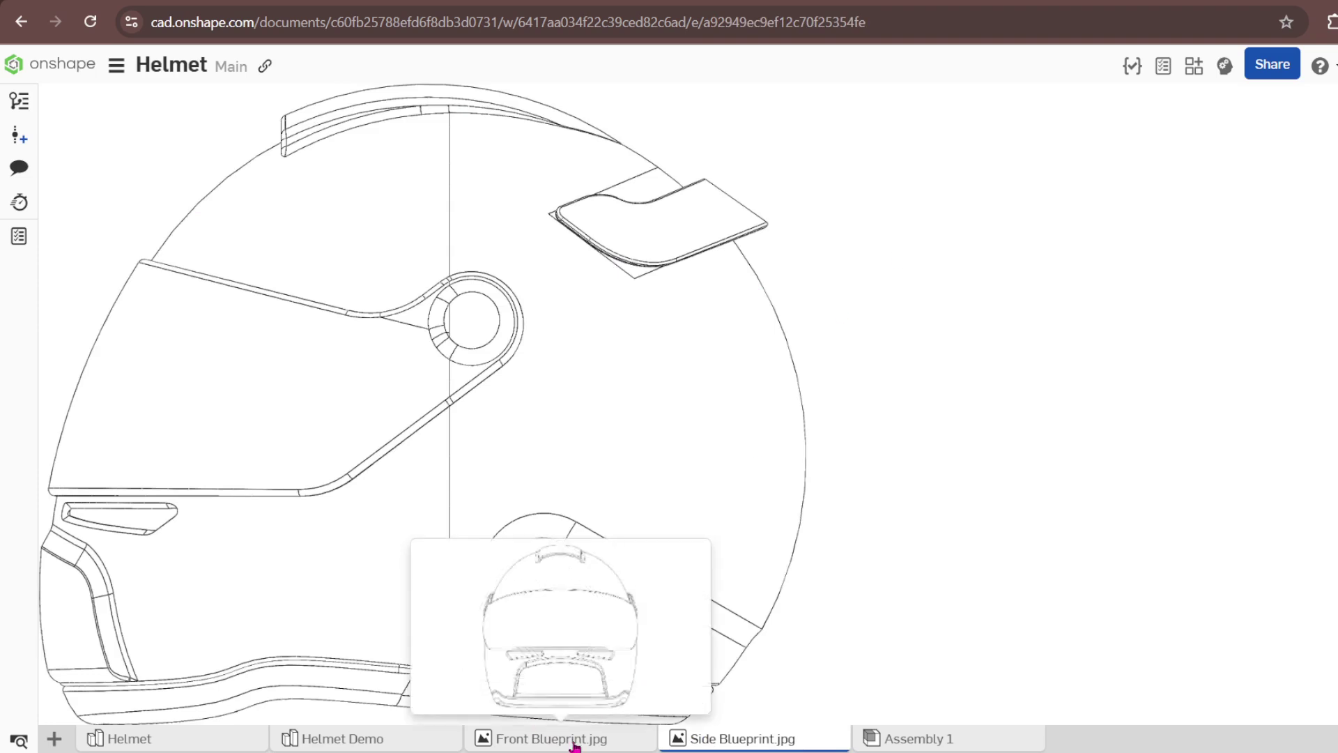
mouse_move(766, 743)
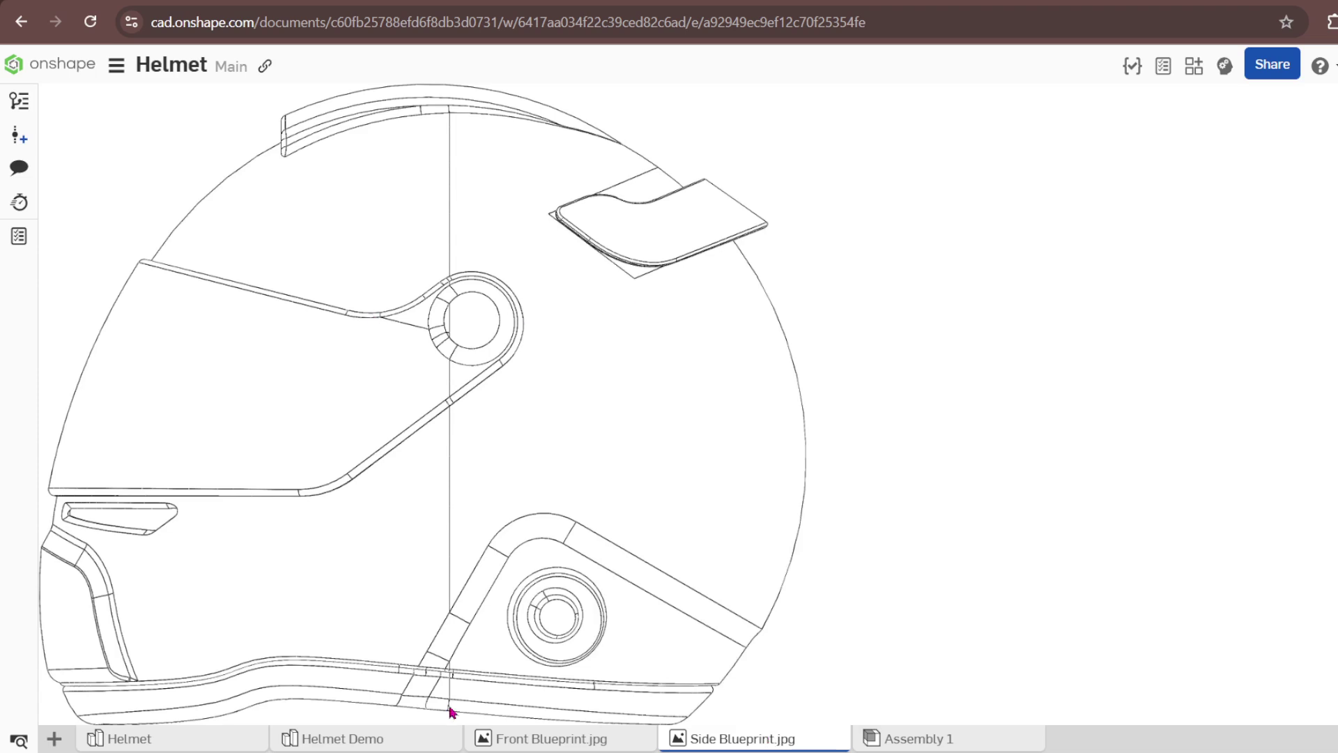
Open the empty Helmet Demo part studio and check the document's workspace units without changing them.
click(387, 740)
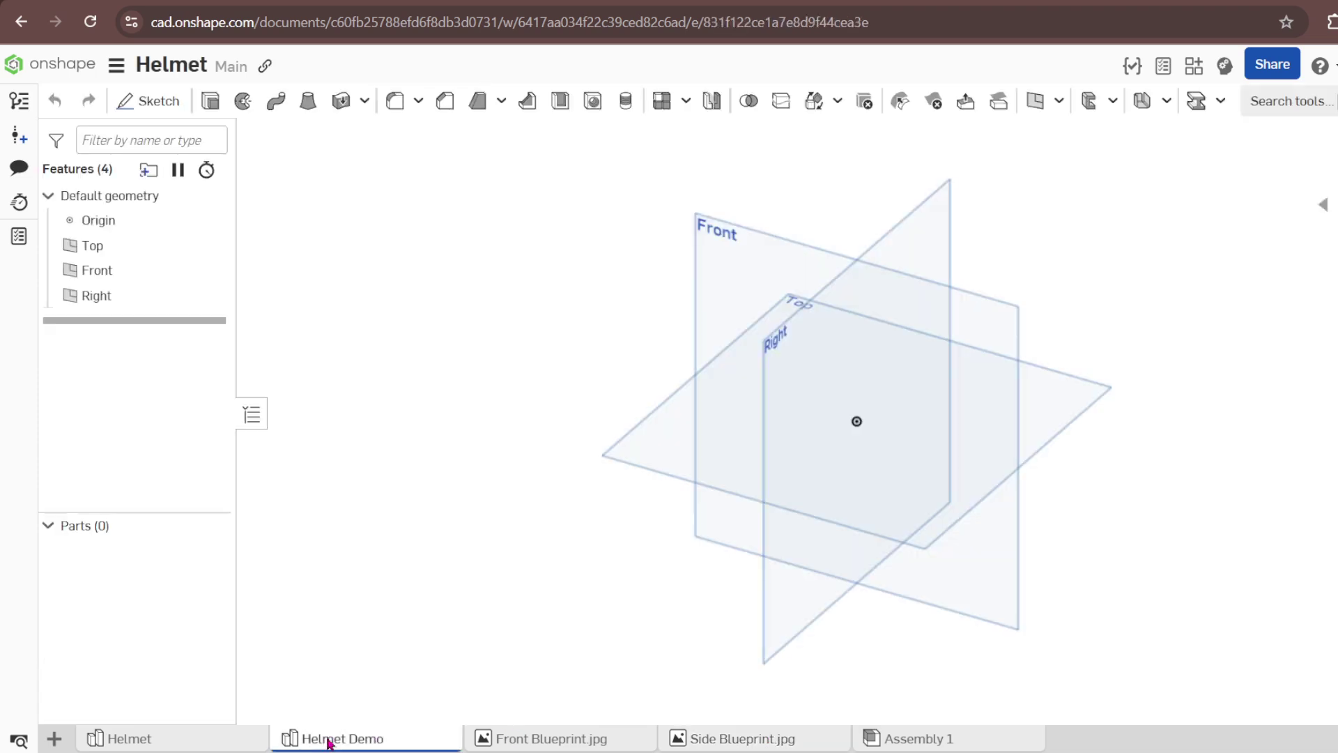
click(55, 738)
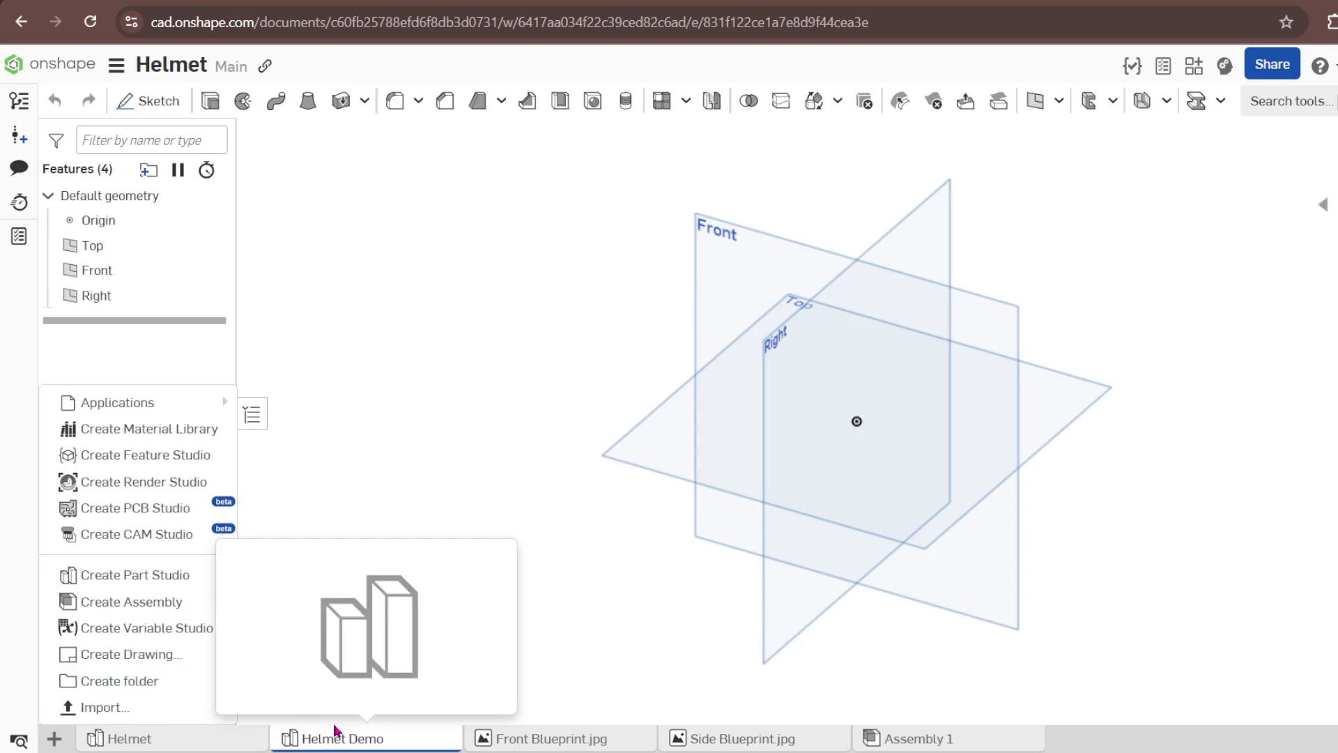
click(127, 73)
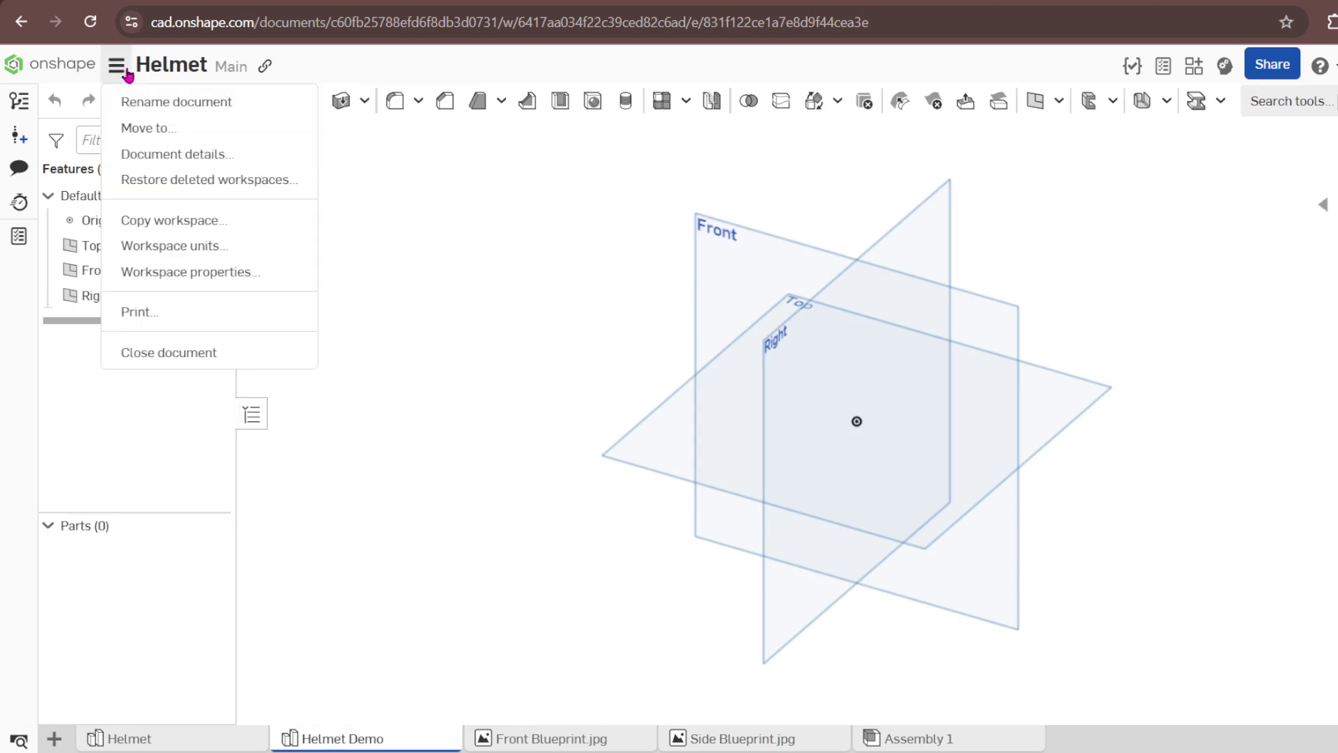
click(181, 249)
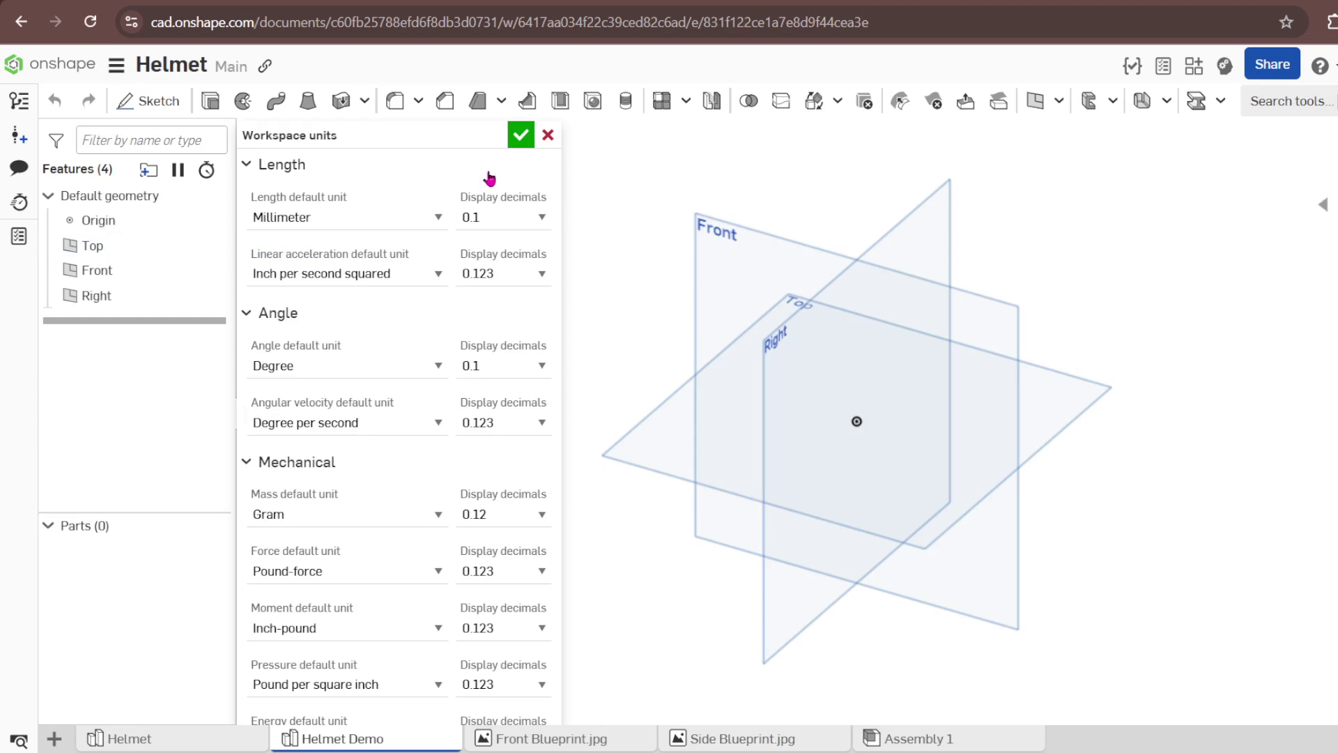
click(548, 135)
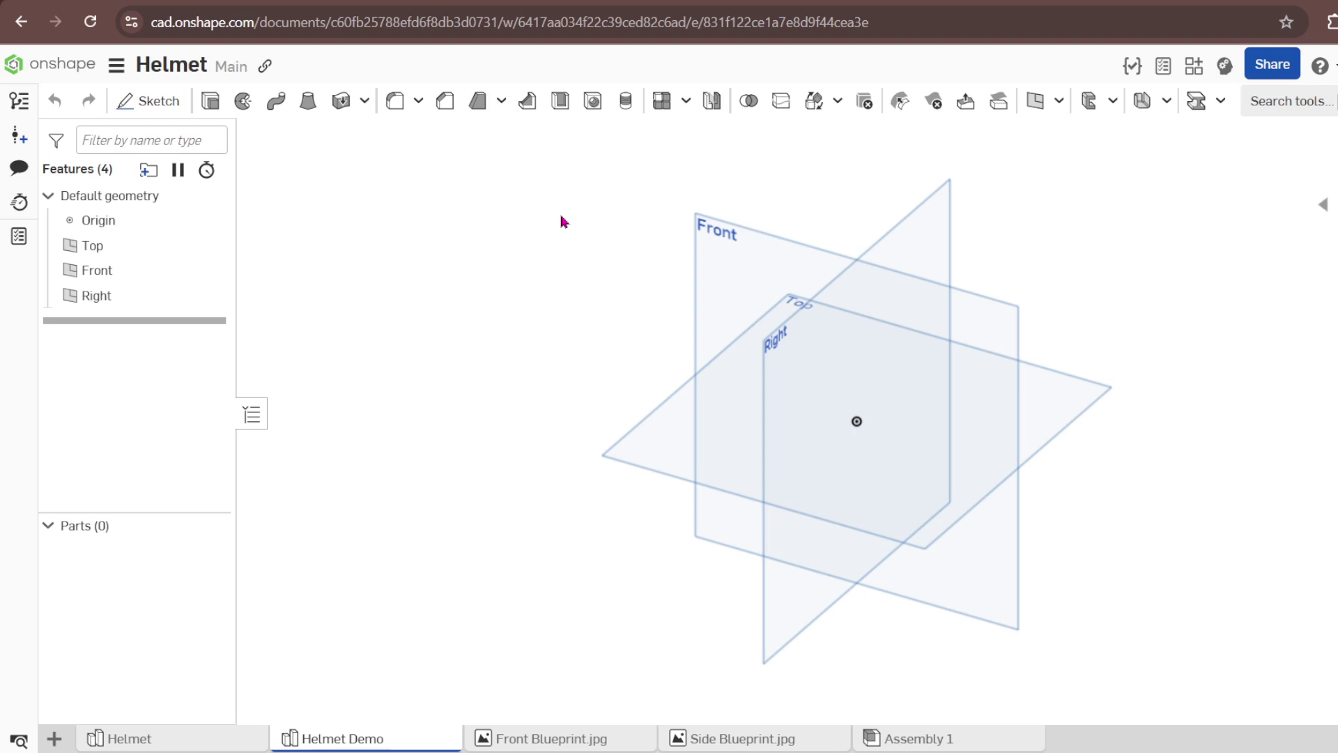
mouse_move(502, 741)
mouse_move(338, 739)
mouse_move(547, 743)
mouse_move(715, 745)
key(shift+1)
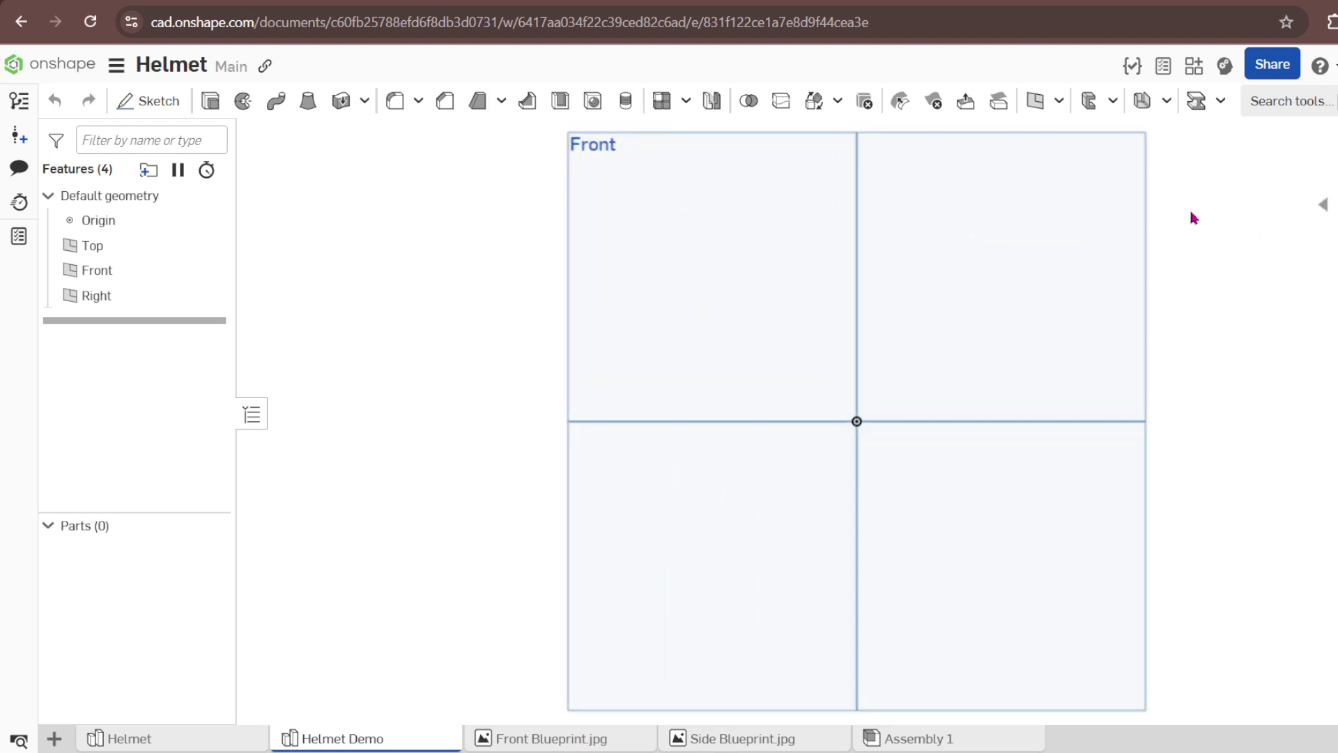
right_drag(1192, 215, 902, 451)
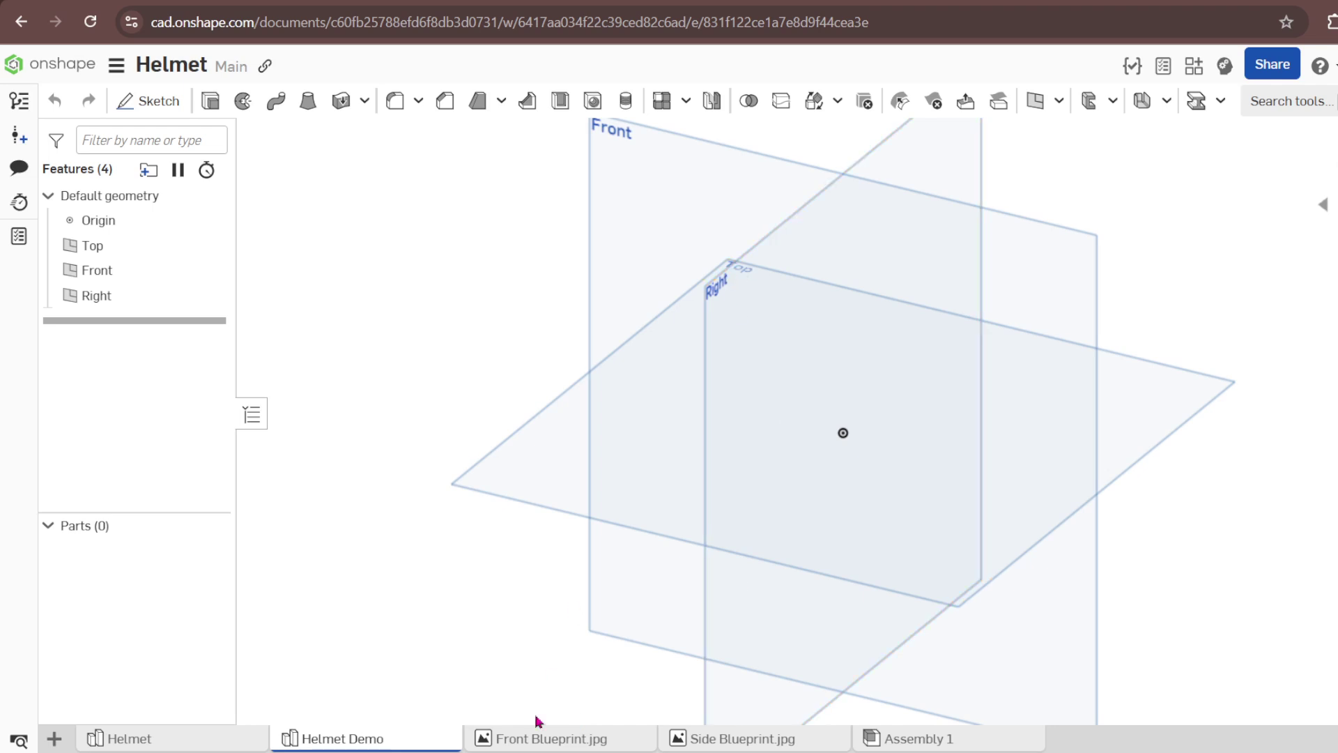
Rename the Front Blueprint.jpg image file in the document as Right Blueprint.jpg.
right_click(522, 745)
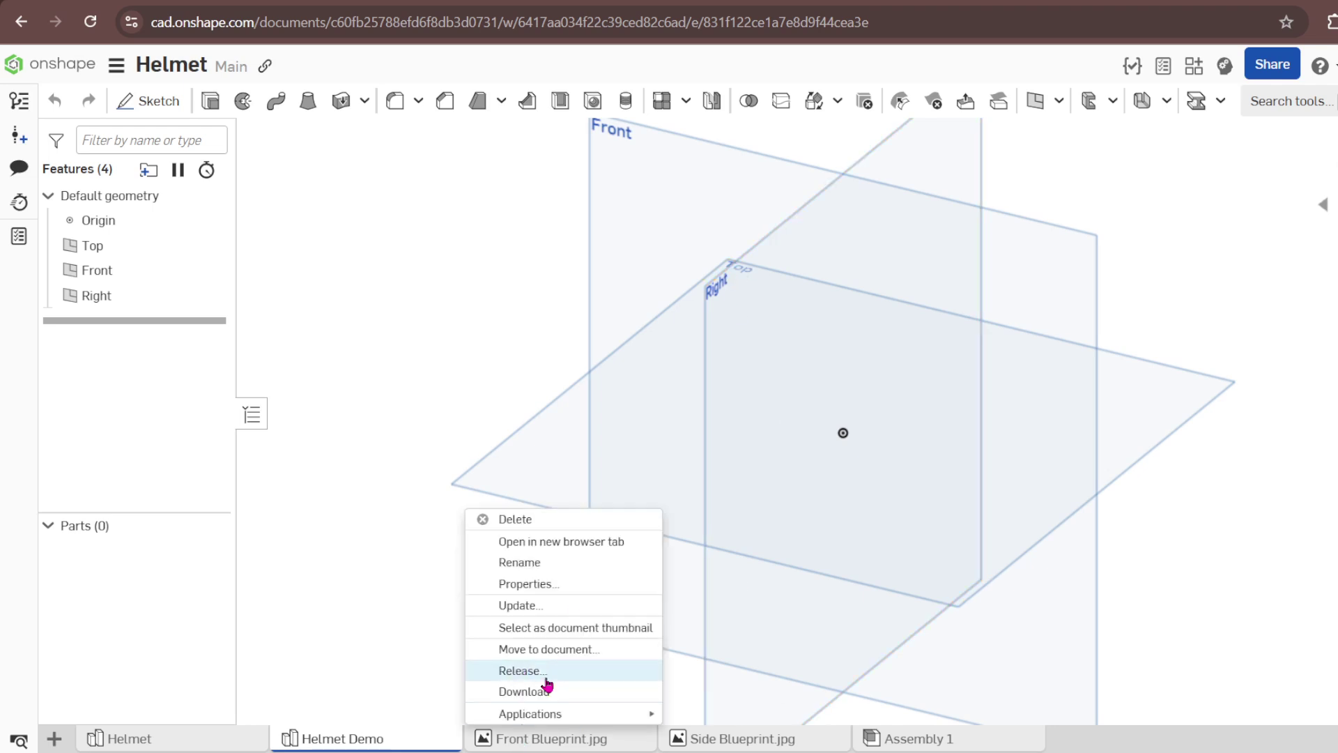
click(538, 562)
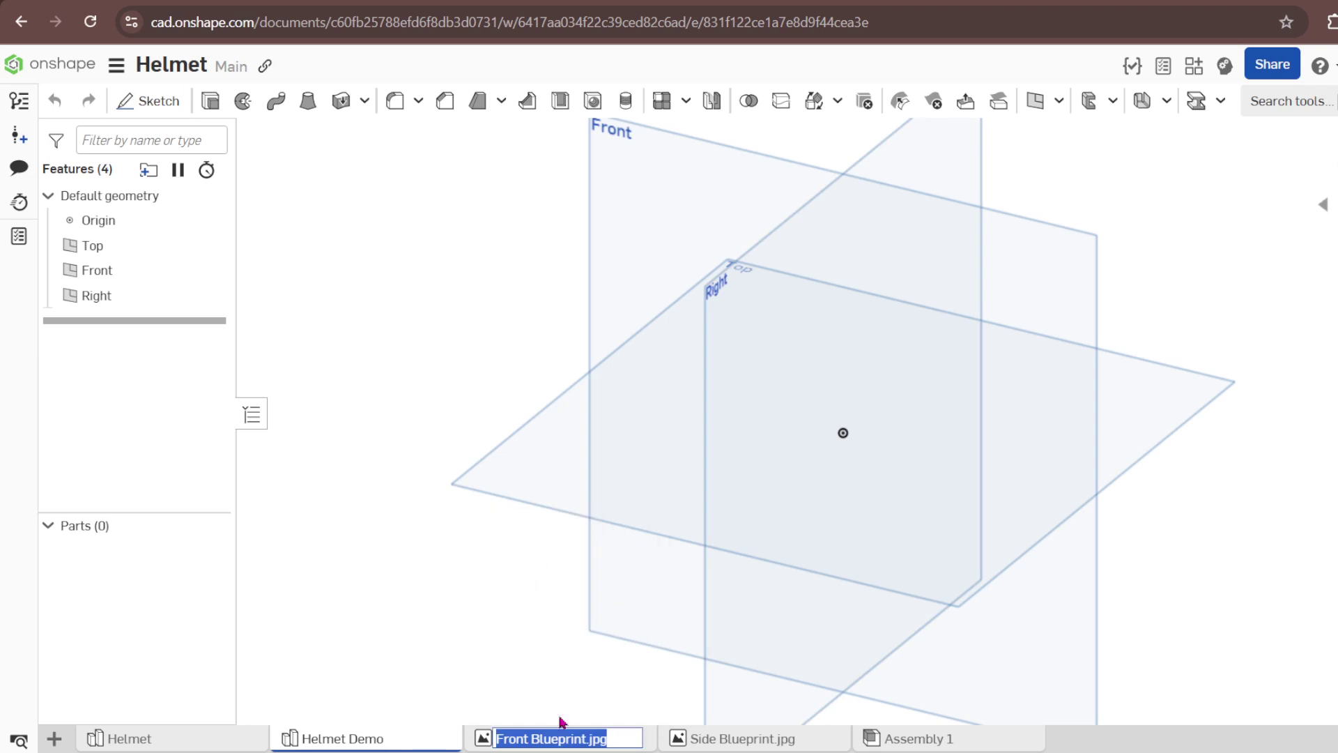
click(529, 738)
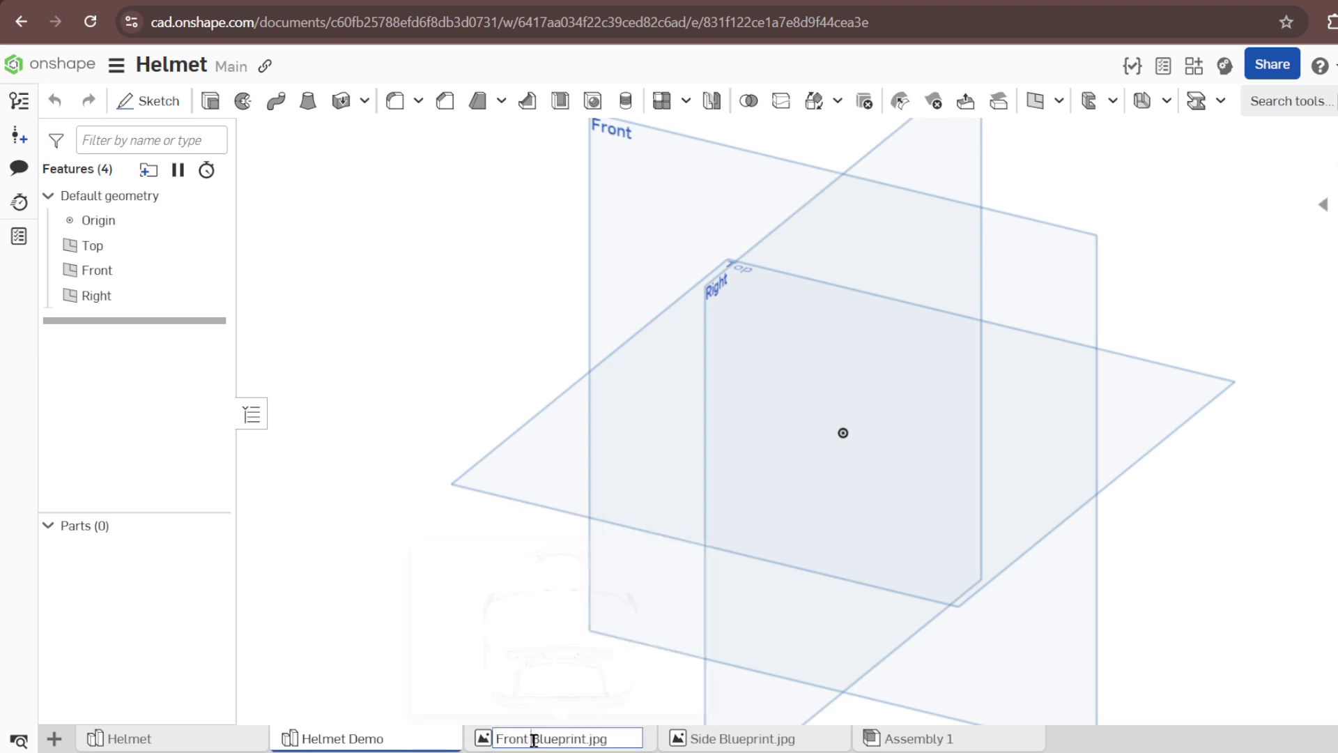
key(BackSpace)
key(BackSpace)
key(BackSpace)
key(BackSpace)
key(BackSpace)
key(BackSpace)
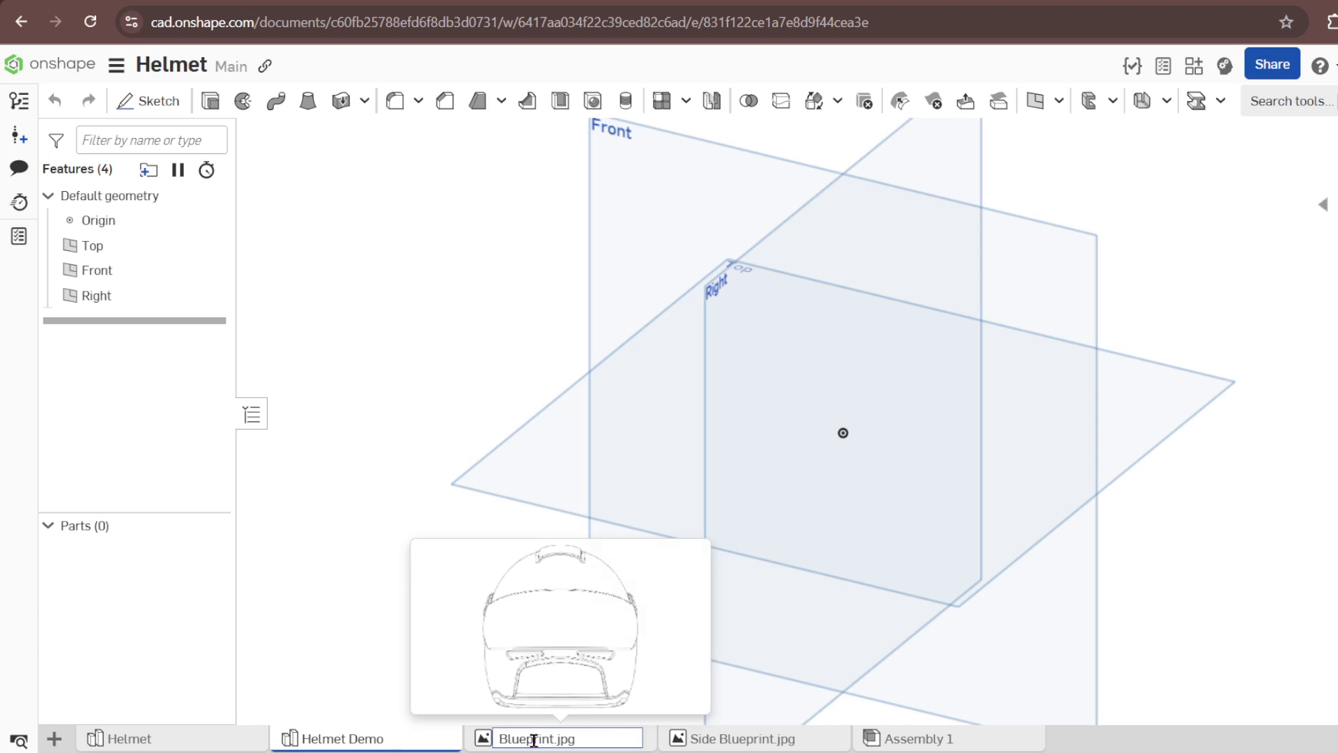
text(Right)
click(473, 390)
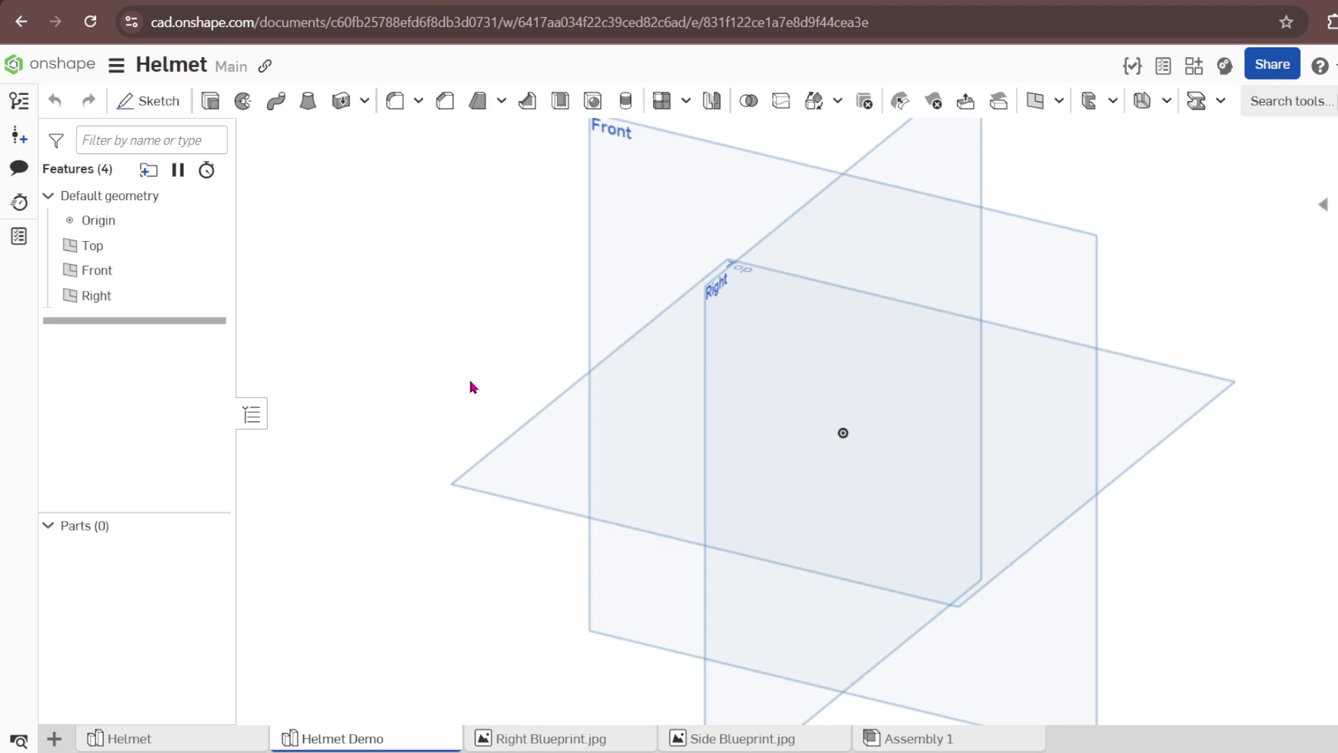
scroll(1185, 317, down, 5)
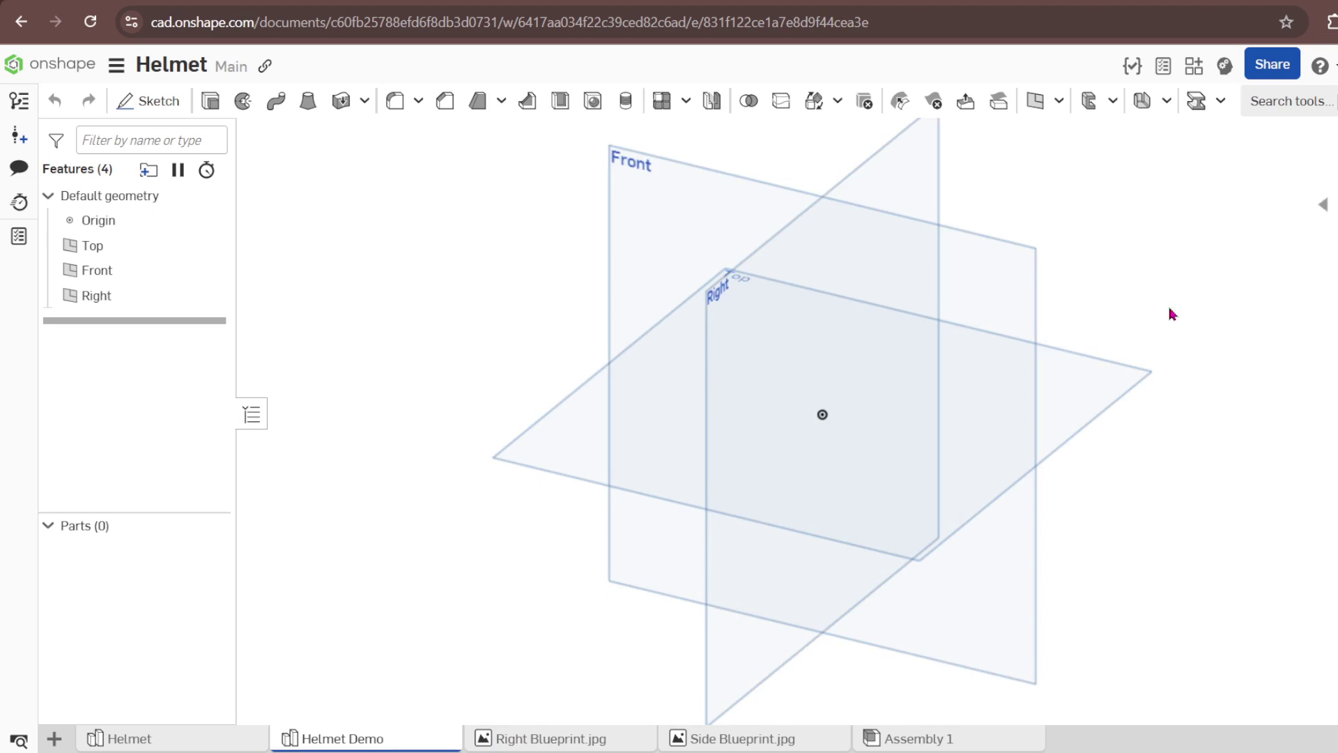
key(shift+7)
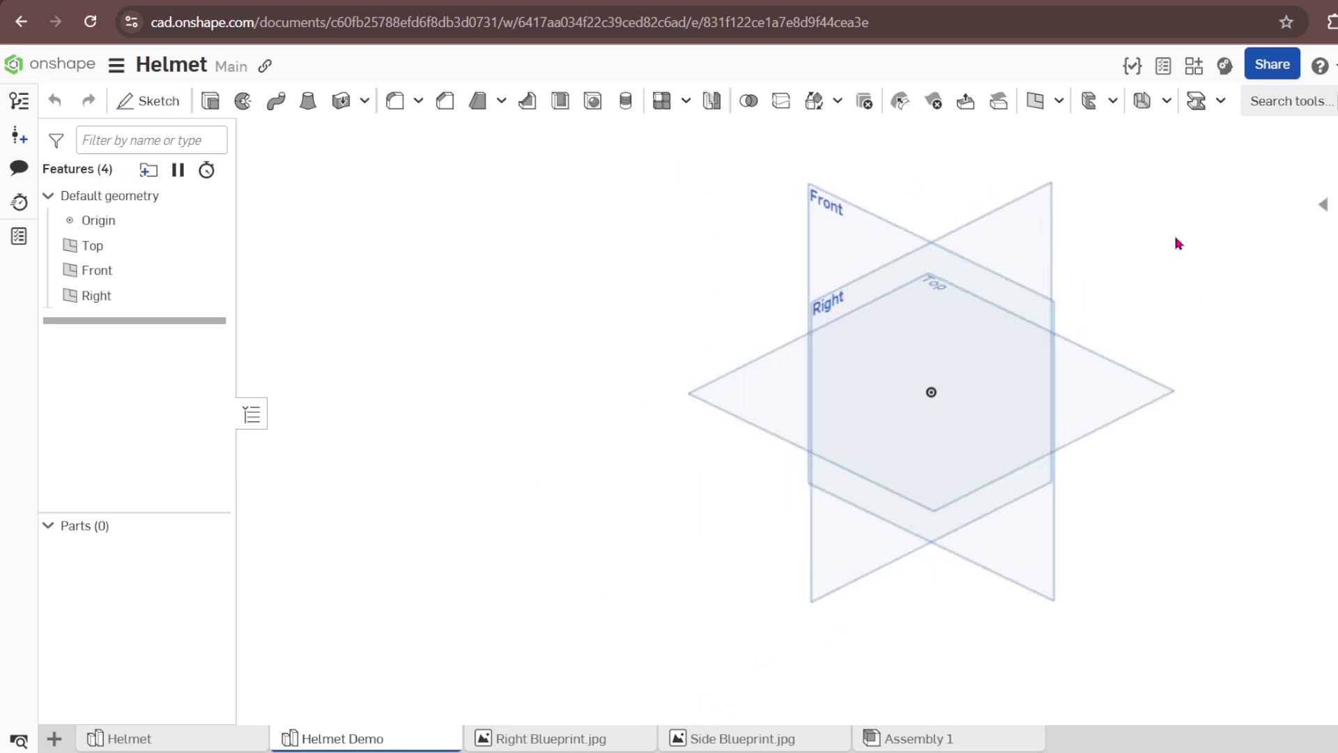
key(shift+1)
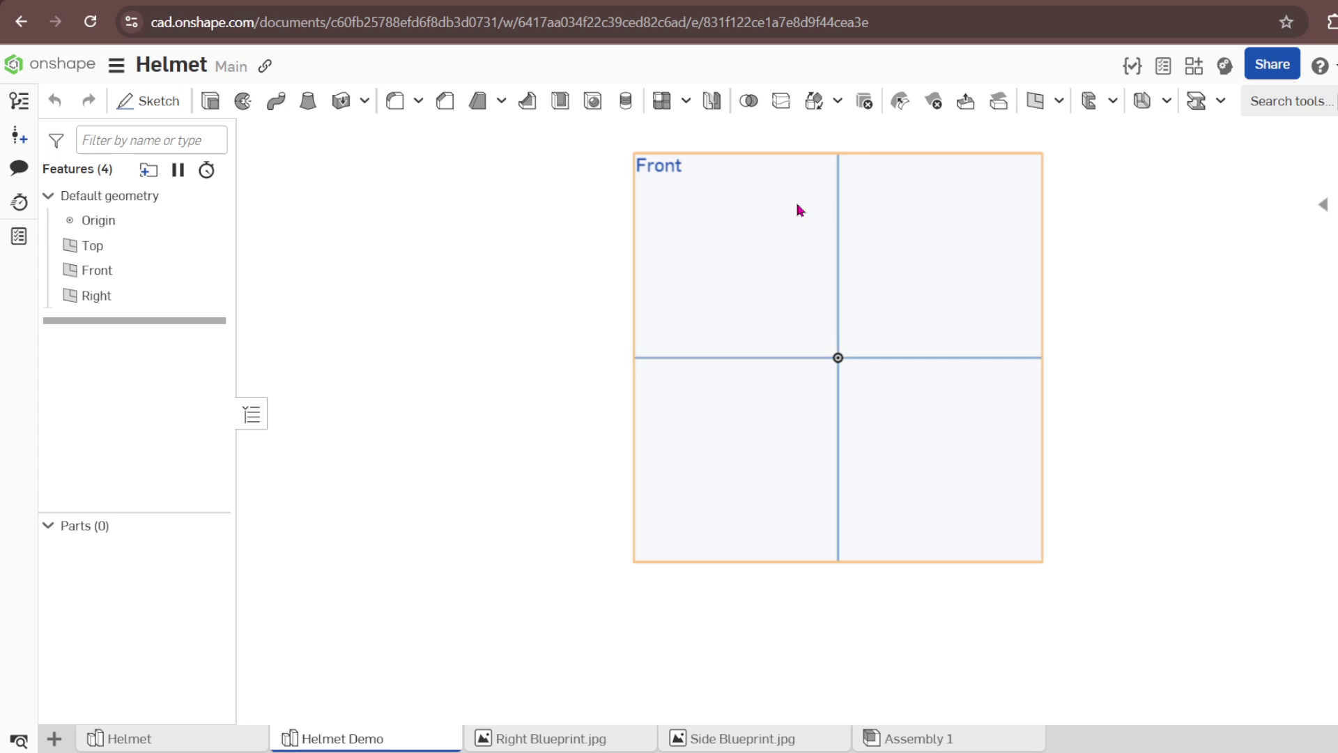
key(shift+7)
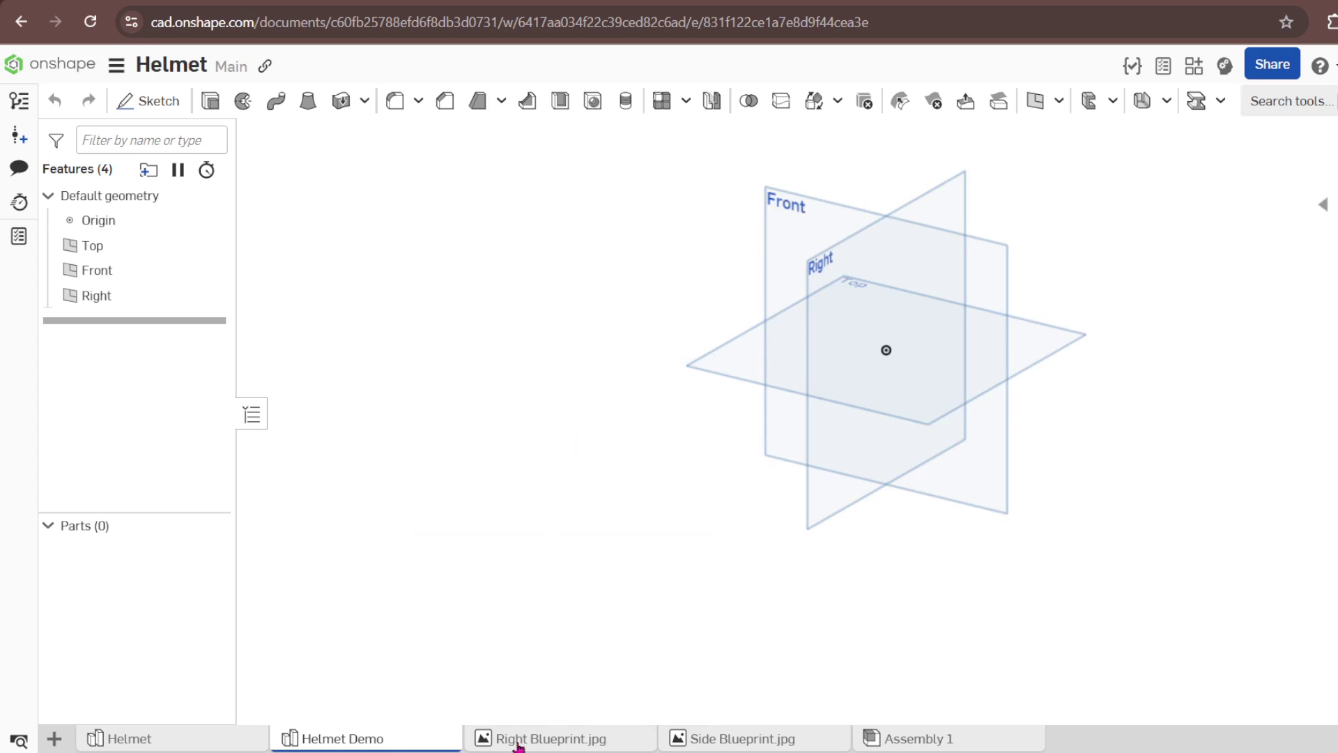
right_click(518, 744)
click(577, 426)
Start a new sketch on the Right plane.
mouse_move(705, 746)
click(824, 254)
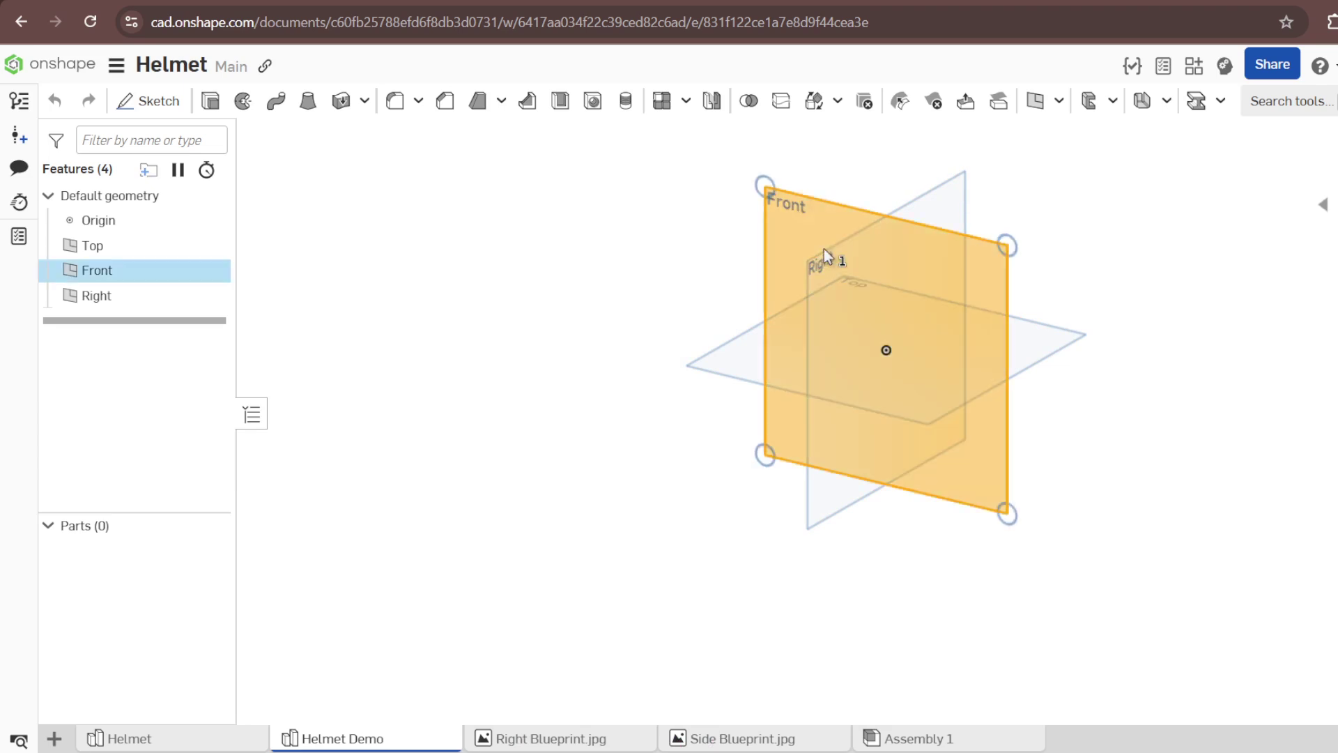
click(1079, 222)
click(935, 188)
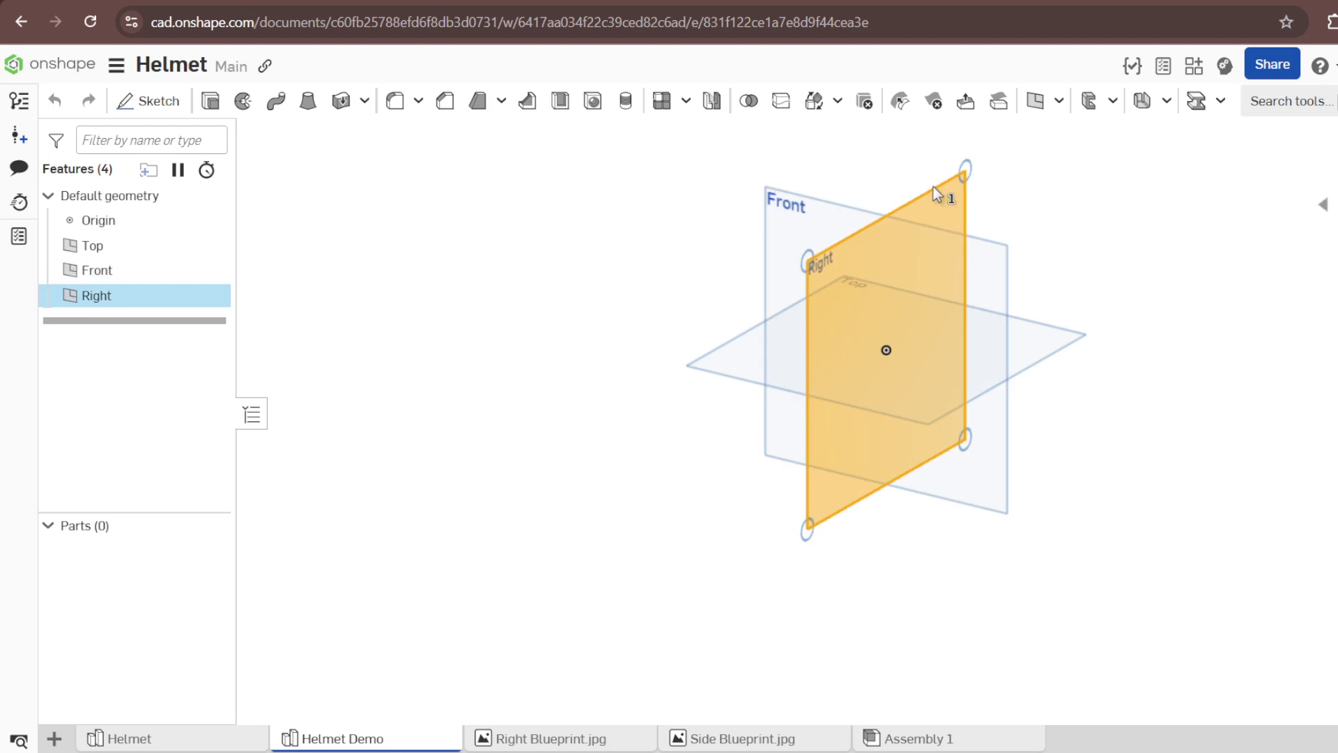
click(159, 102)
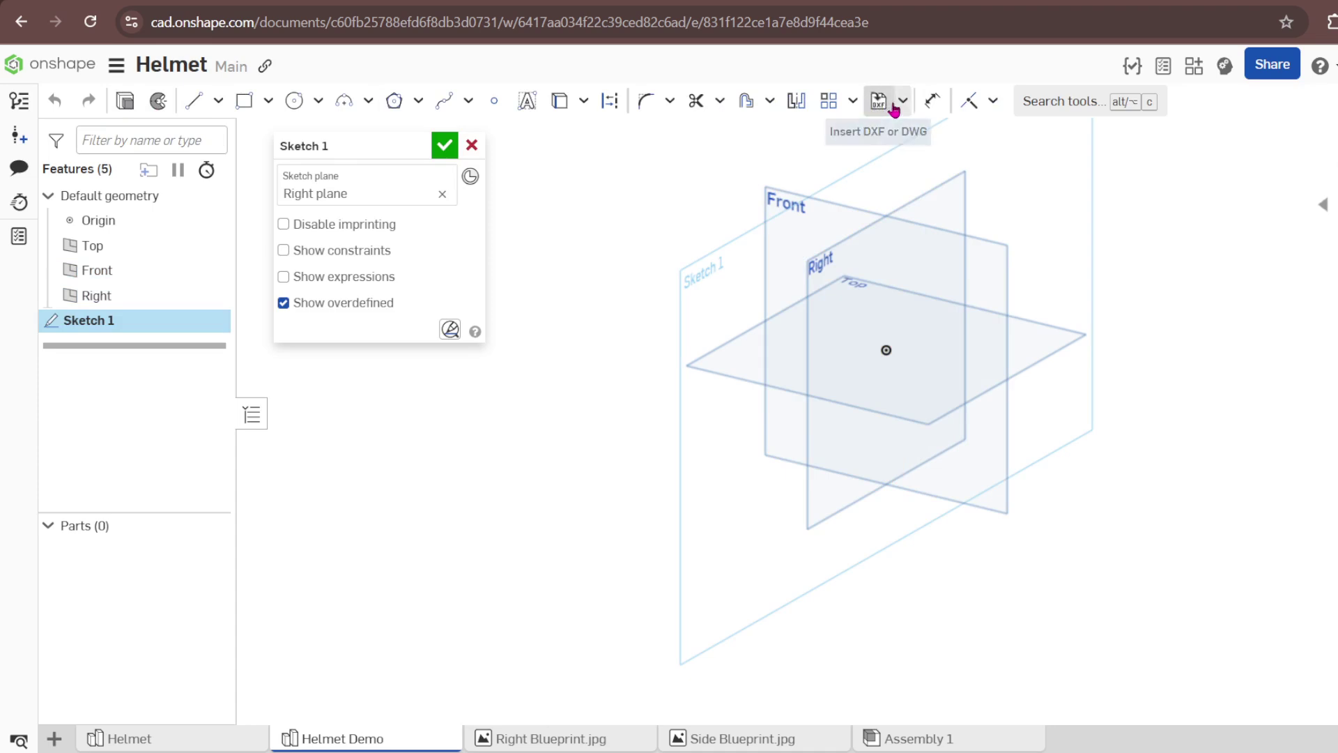
Insert the Side Blueprint.jpg image into the sketch, with its rectangle's lower-left corner on the origin and extending up and to the right.
click(904, 105)
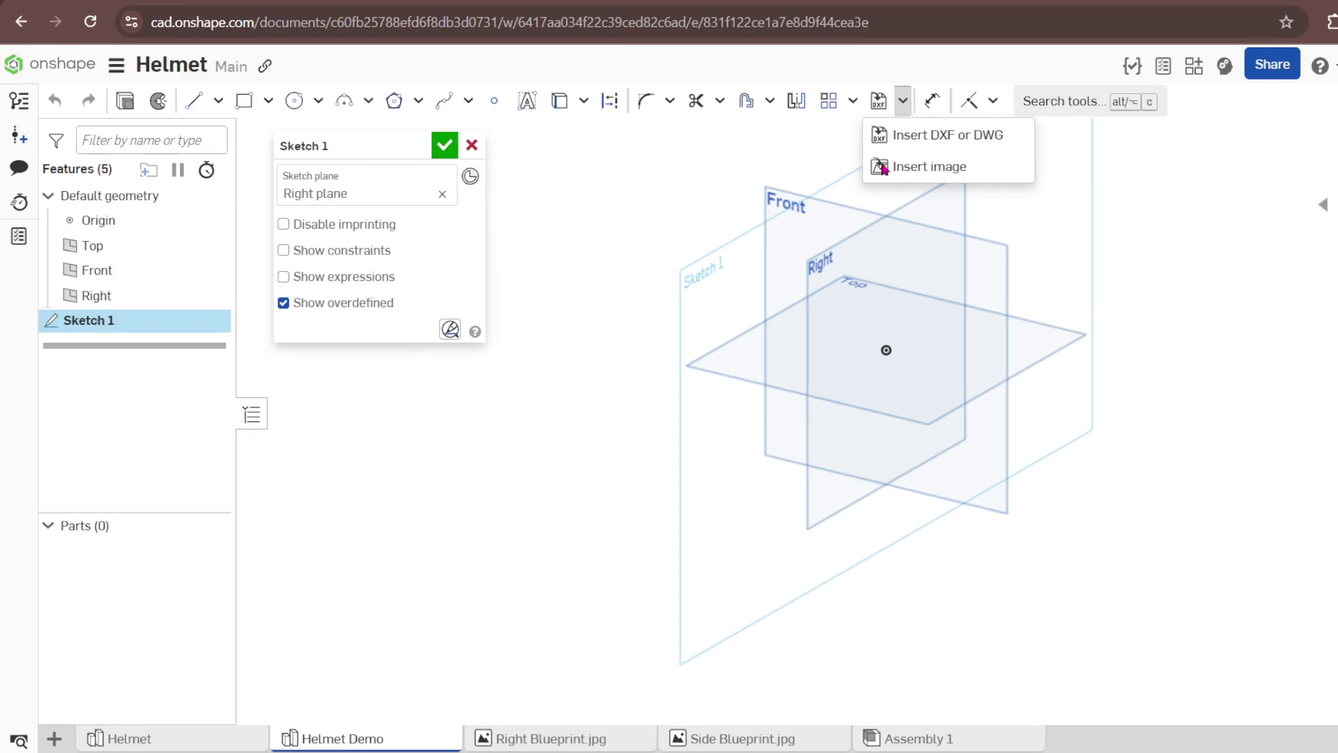
click(921, 166)
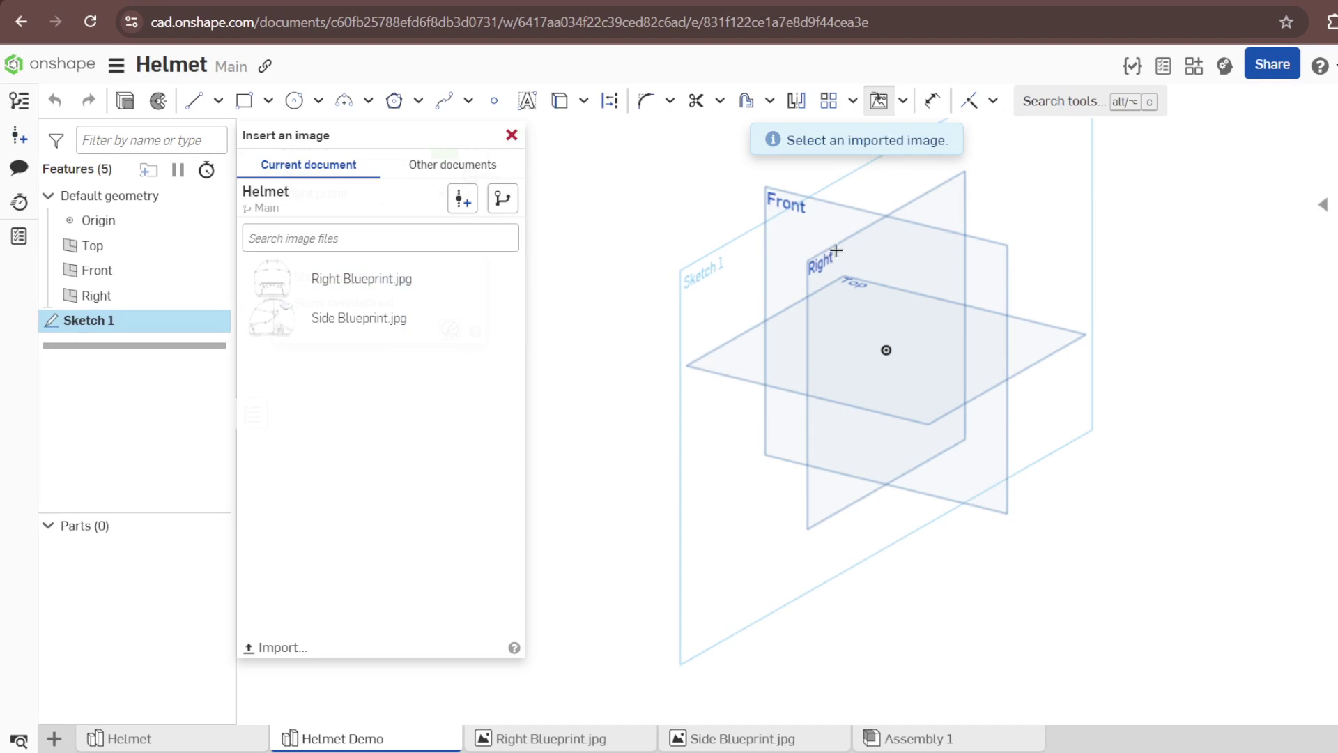
click(370, 318)
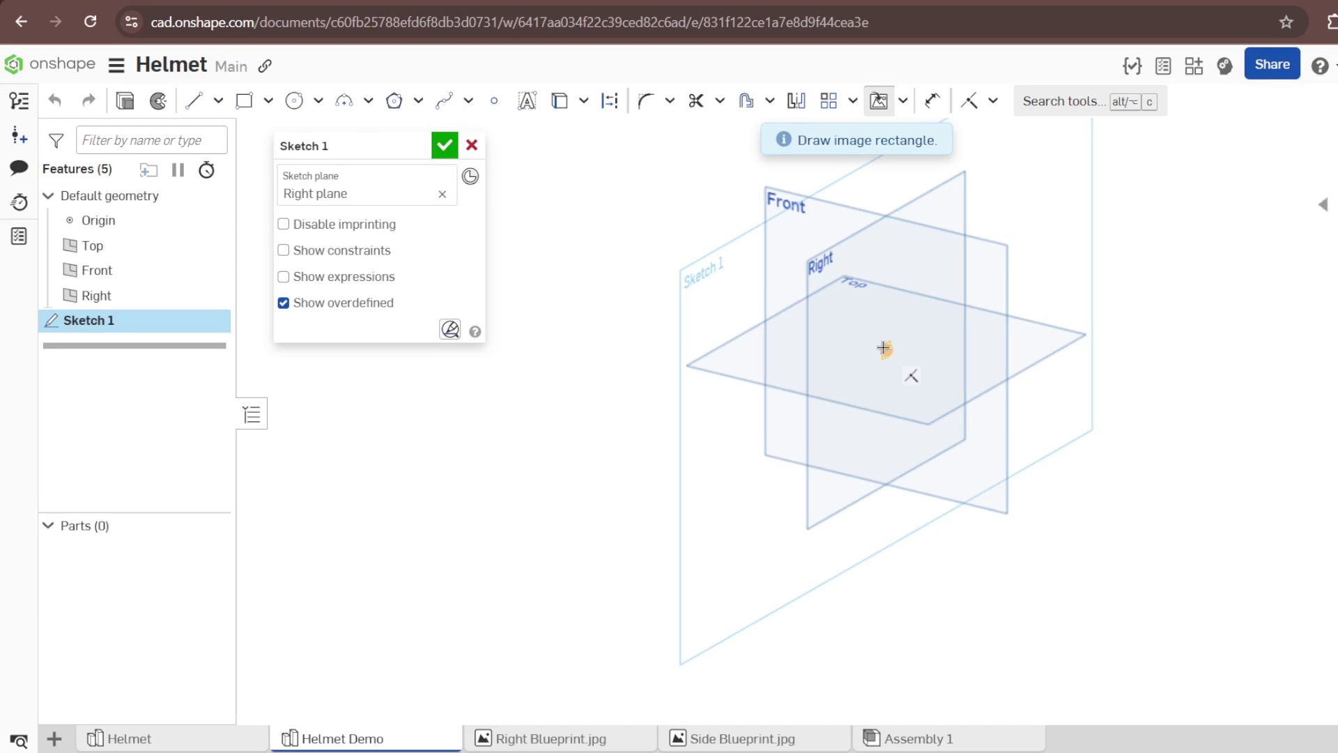
click(885, 348)
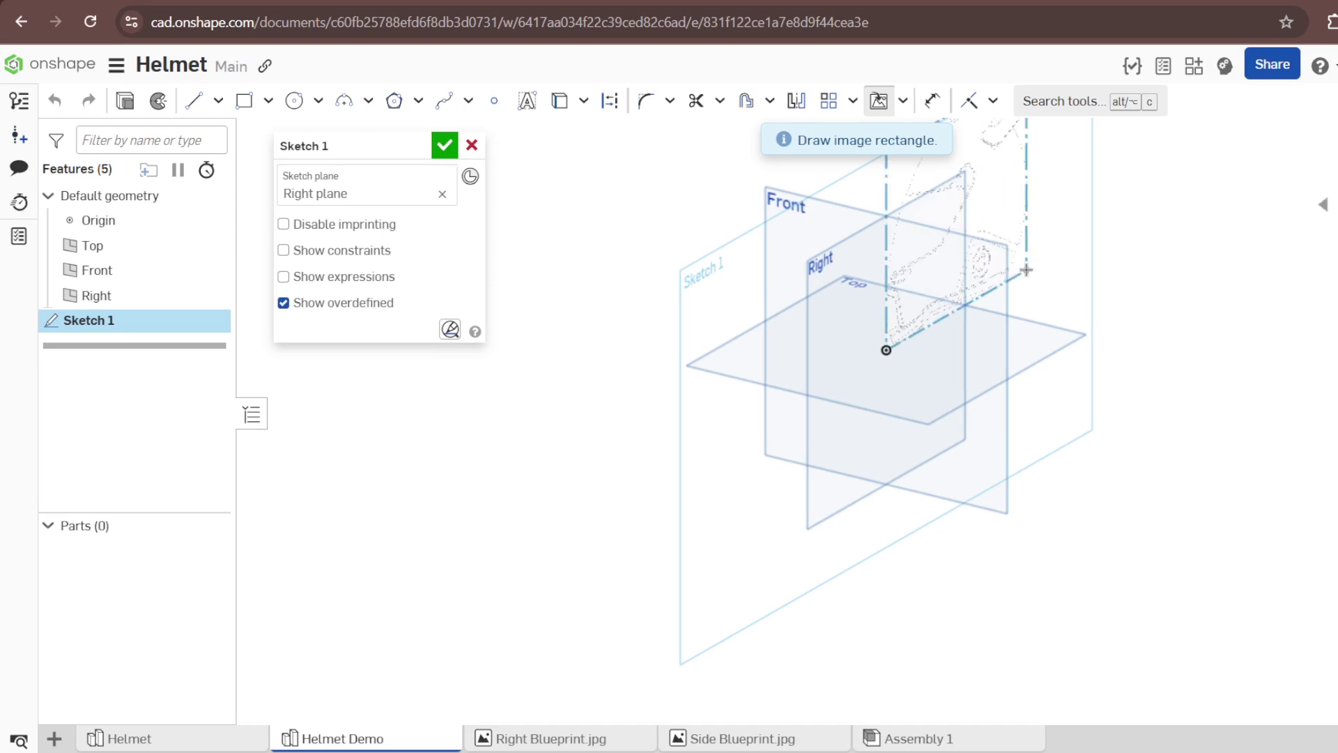
click(1026, 270)
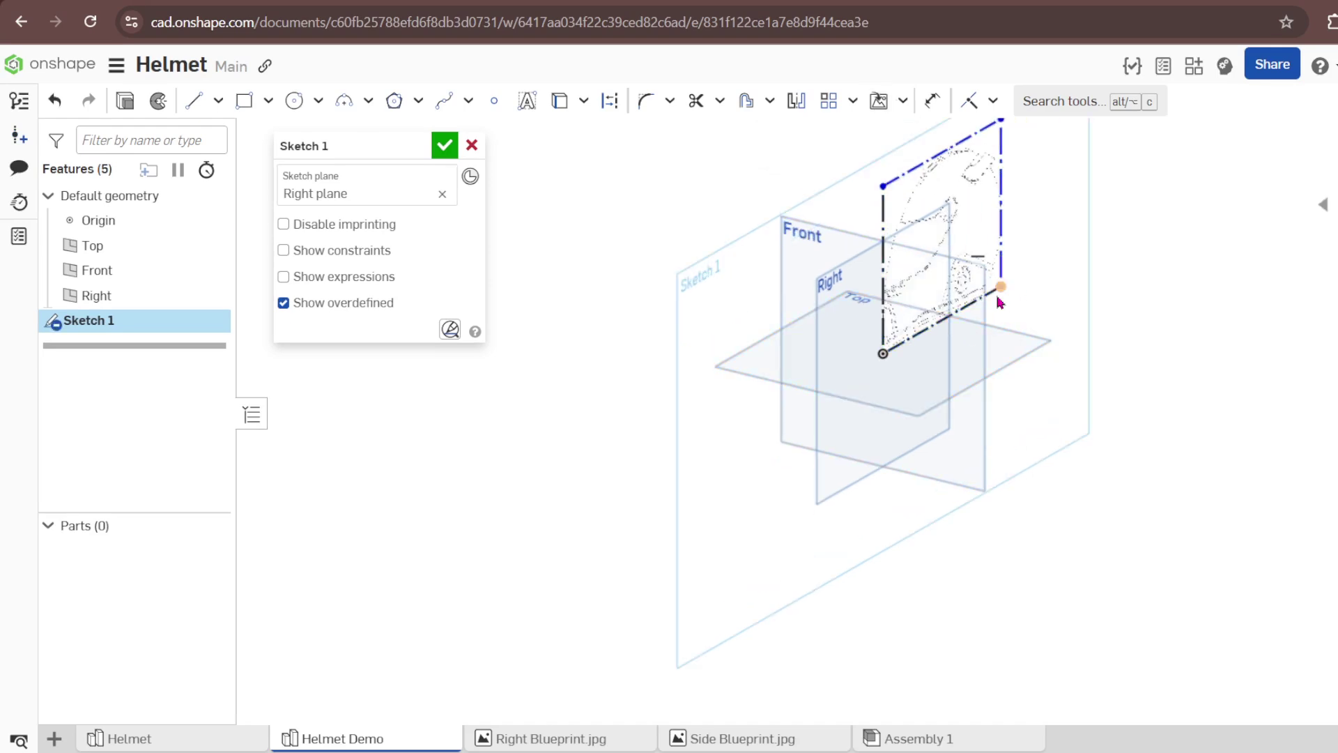
key(n)
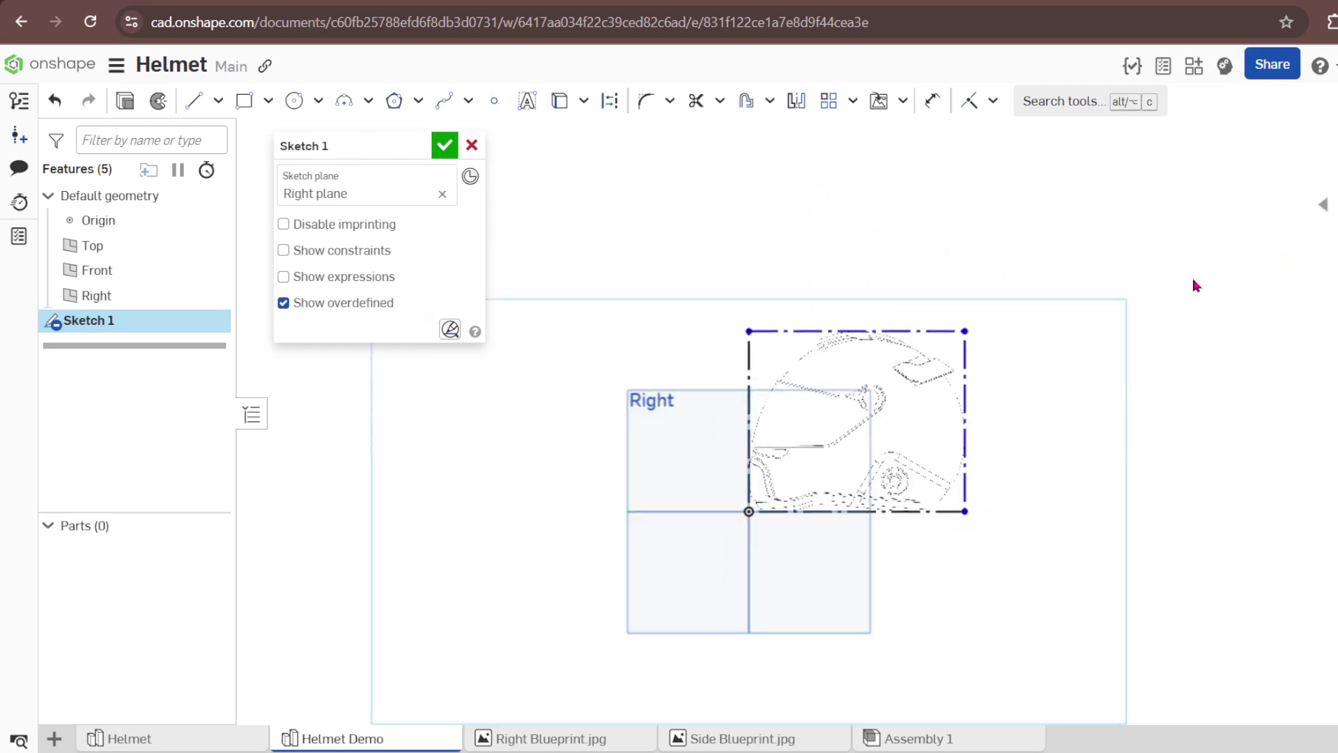
scroll(940, 480, up, 3)
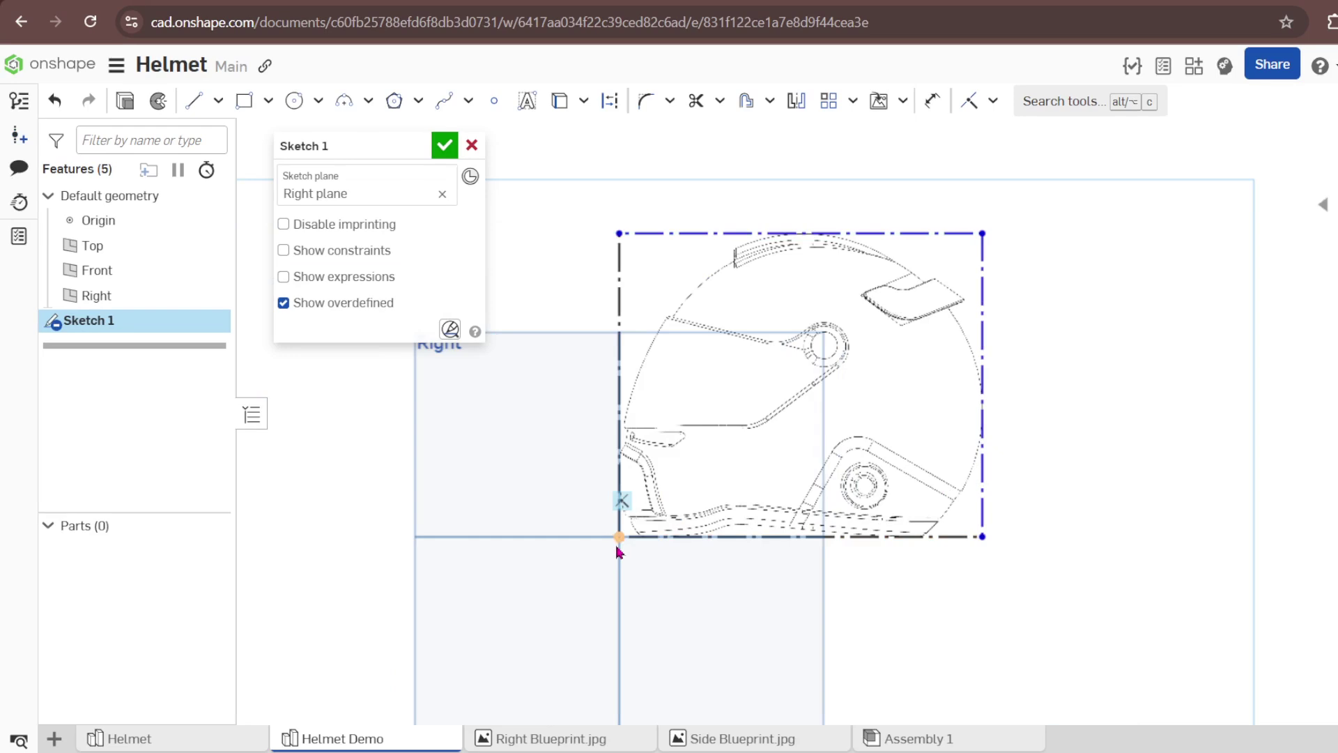
scroll(619, 551, down, 2)
scroll(711, 446, up, 2)
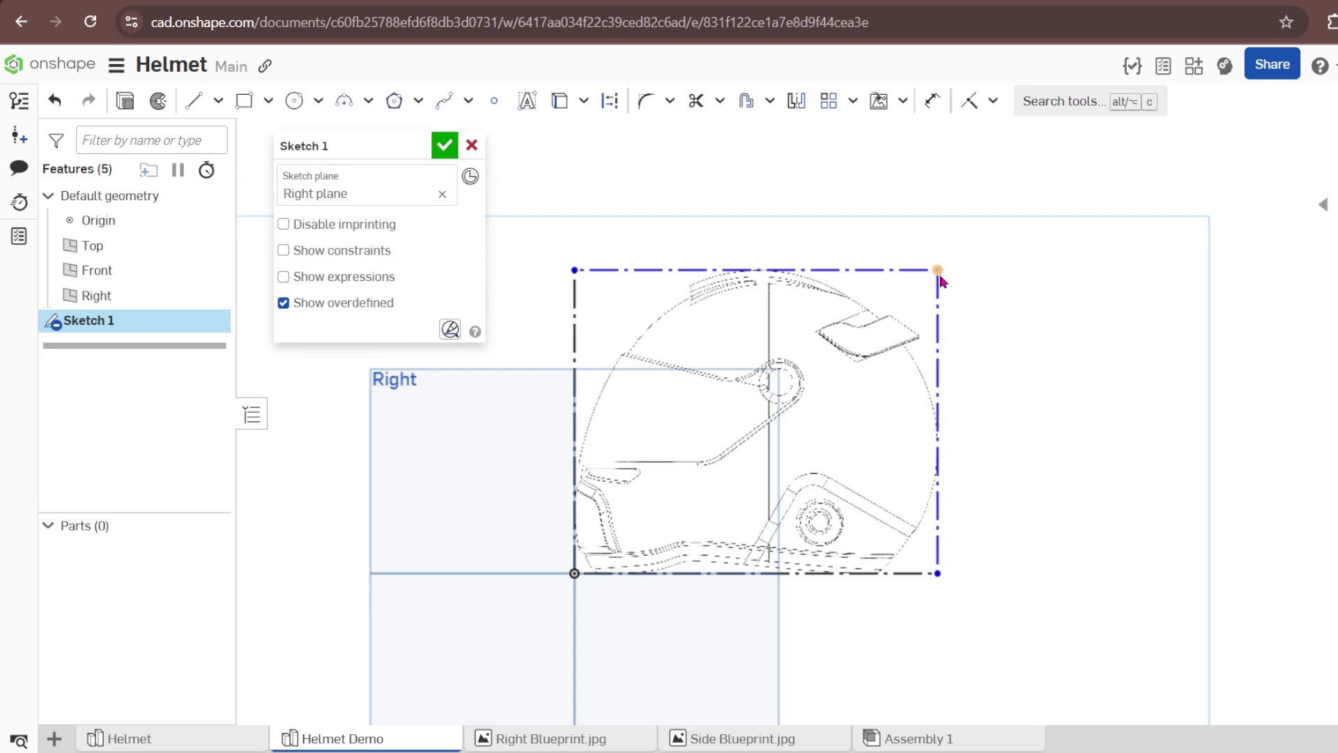
Enlarge the side blueprint image to about 145 mm high by moving its upper-right corner away from the origin.
drag(970, 262, 1042, 259)
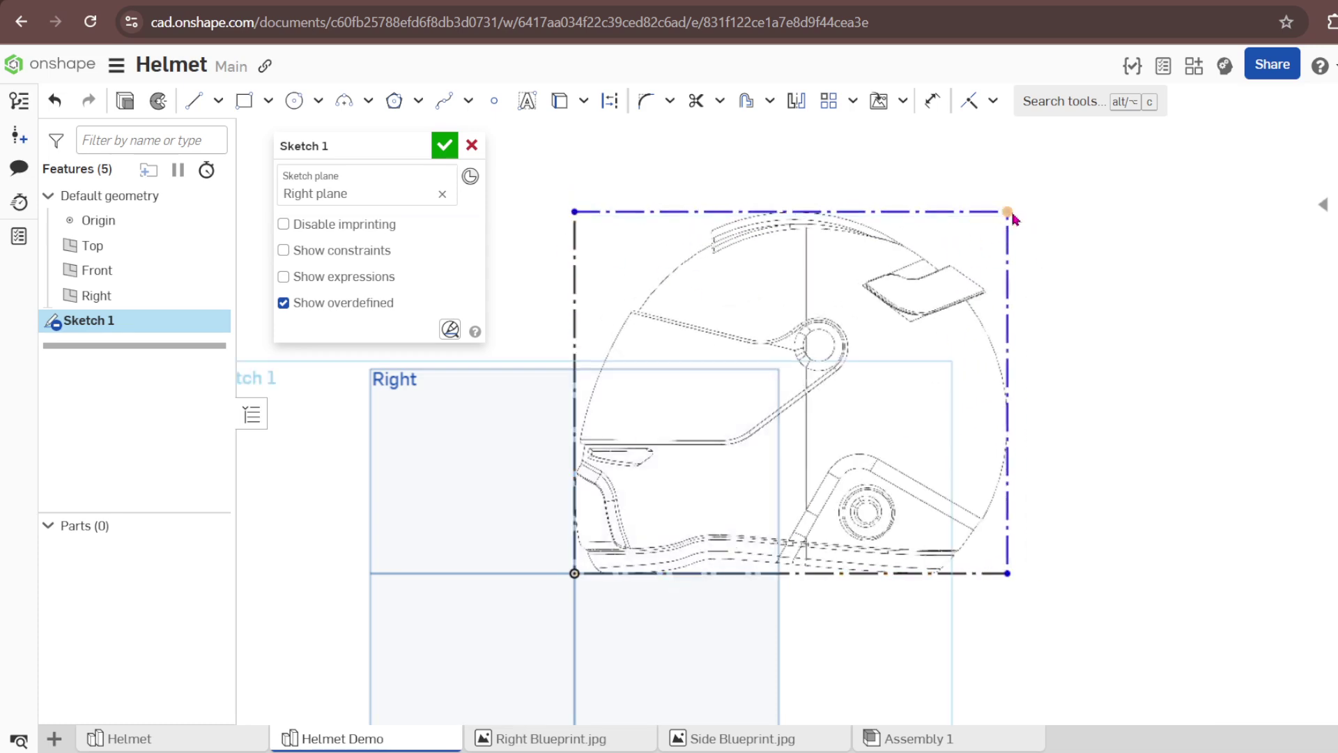
drag(1007, 211, 1054, 183)
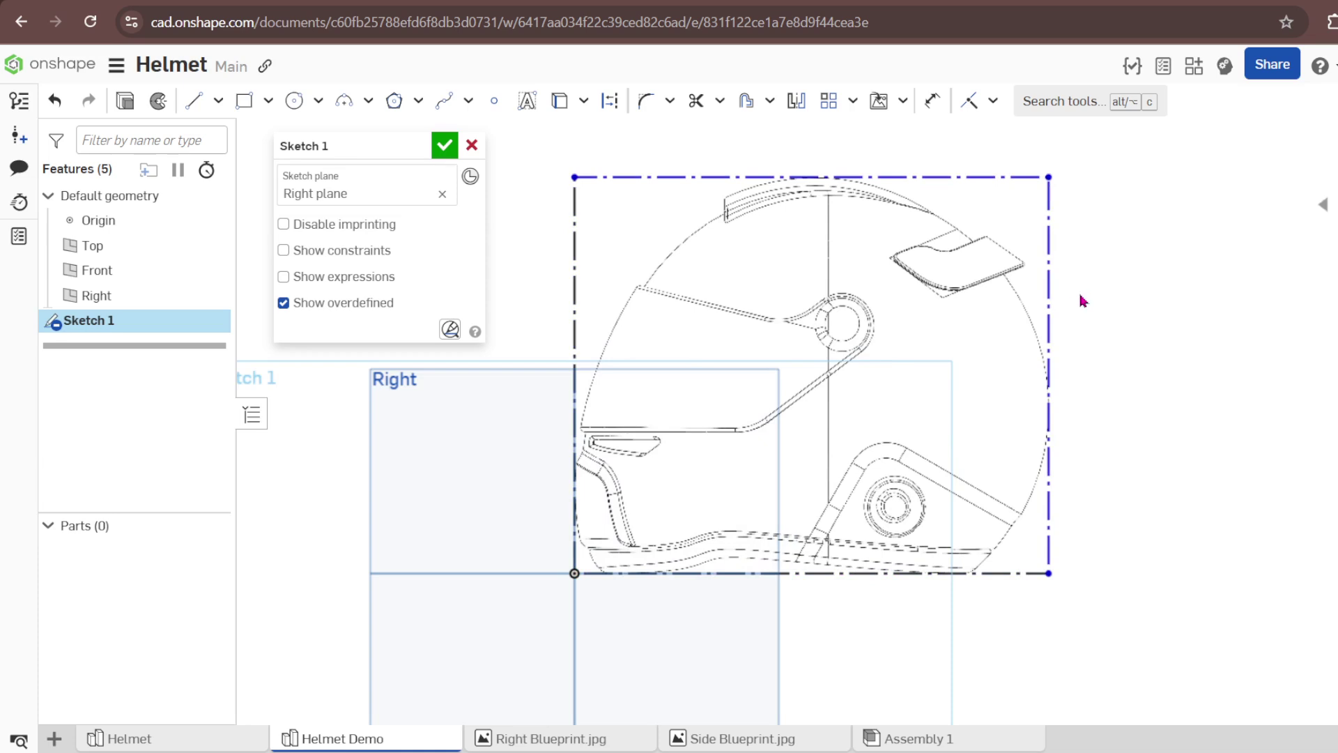
scroll(927, 320, down, 3)
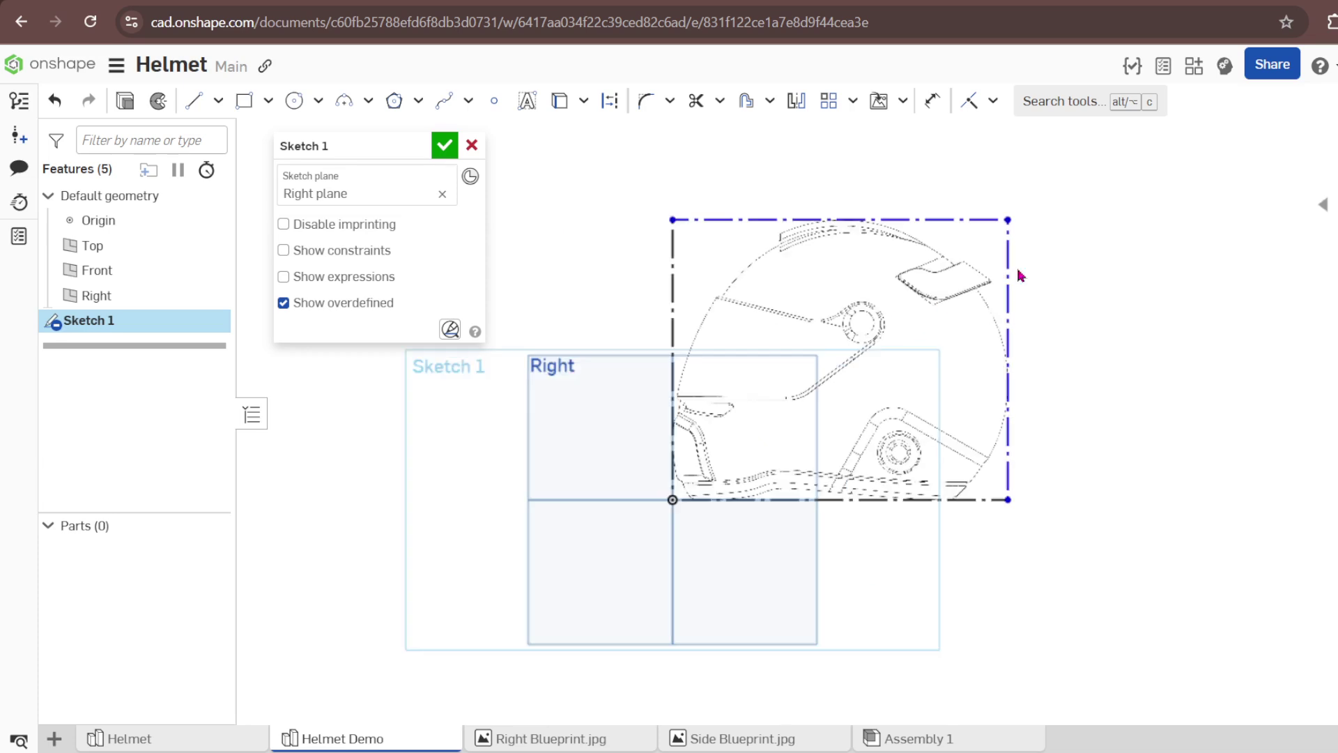
scroll(1021, 272, up, 3)
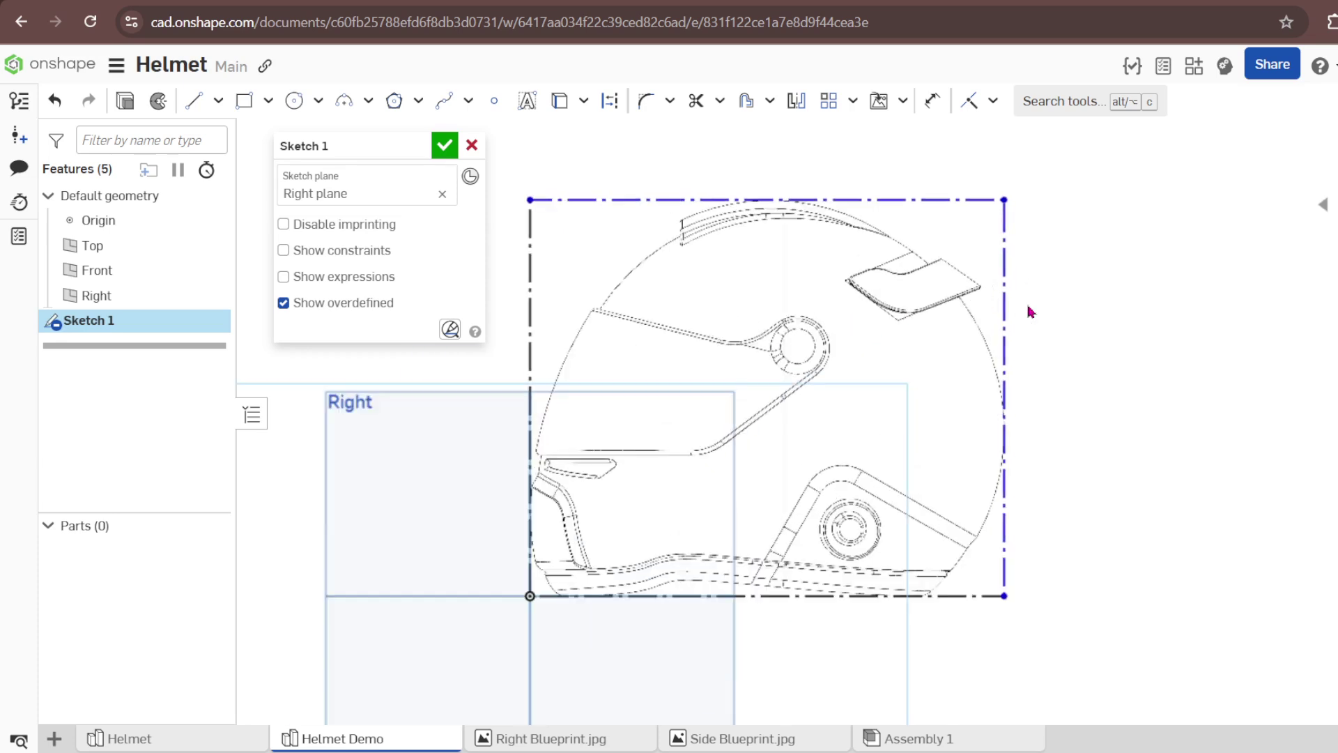
Dimension the blueprint rectangle's height at 297 mm and reposition the dimension in front of the helmet's face side.
click(932, 100)
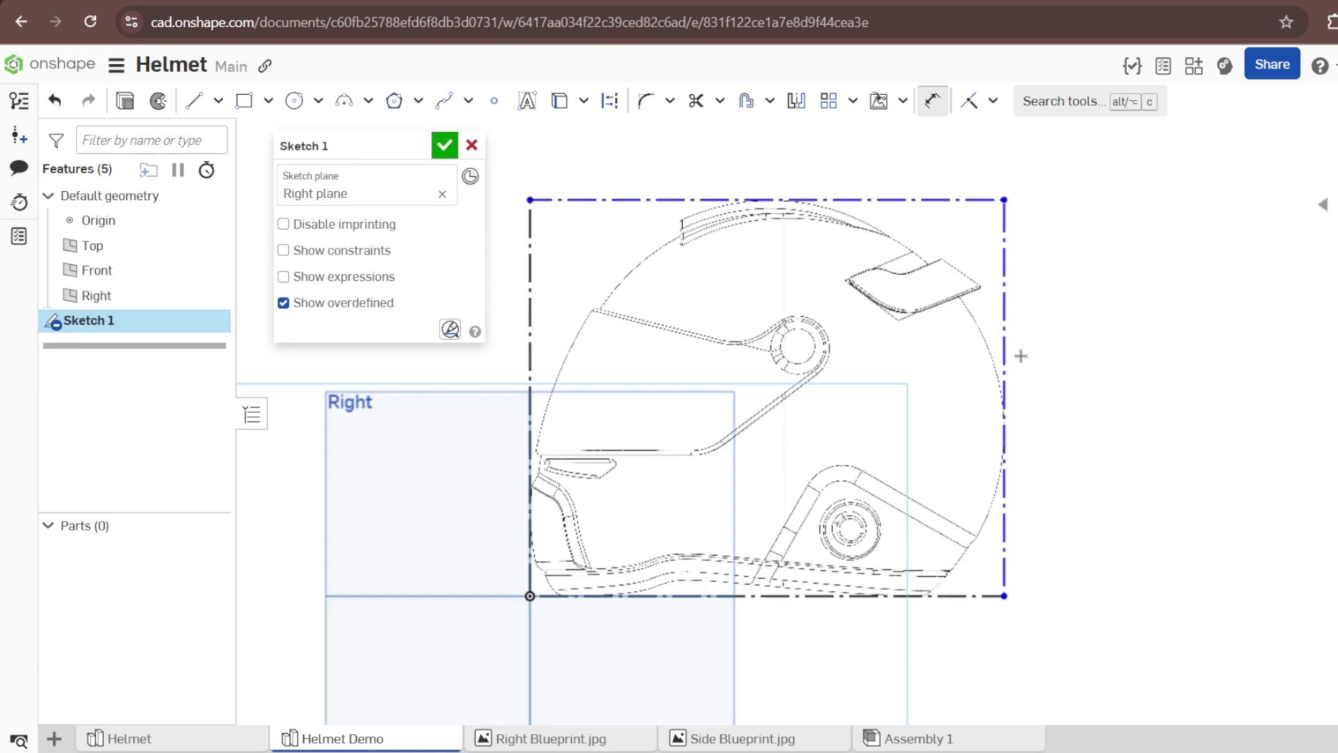
click(1005, 377)
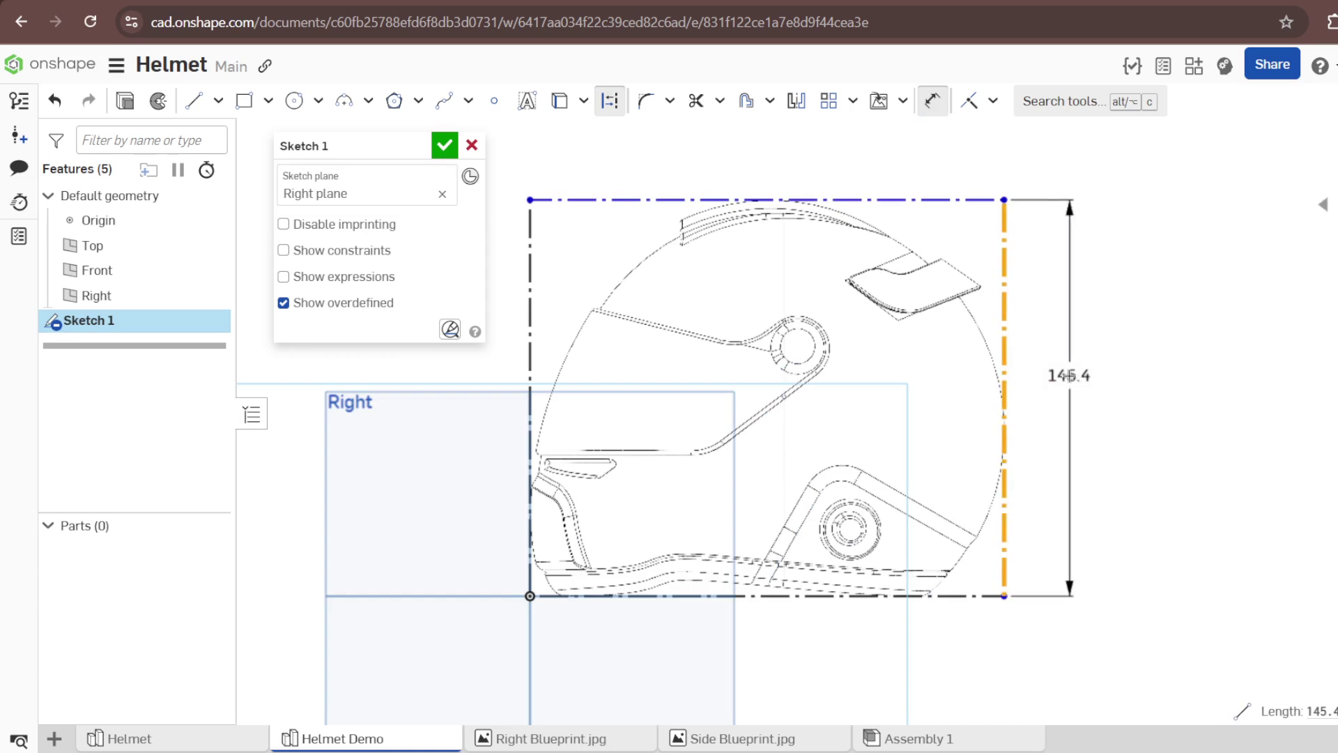
click(1070, 377)
text(29)
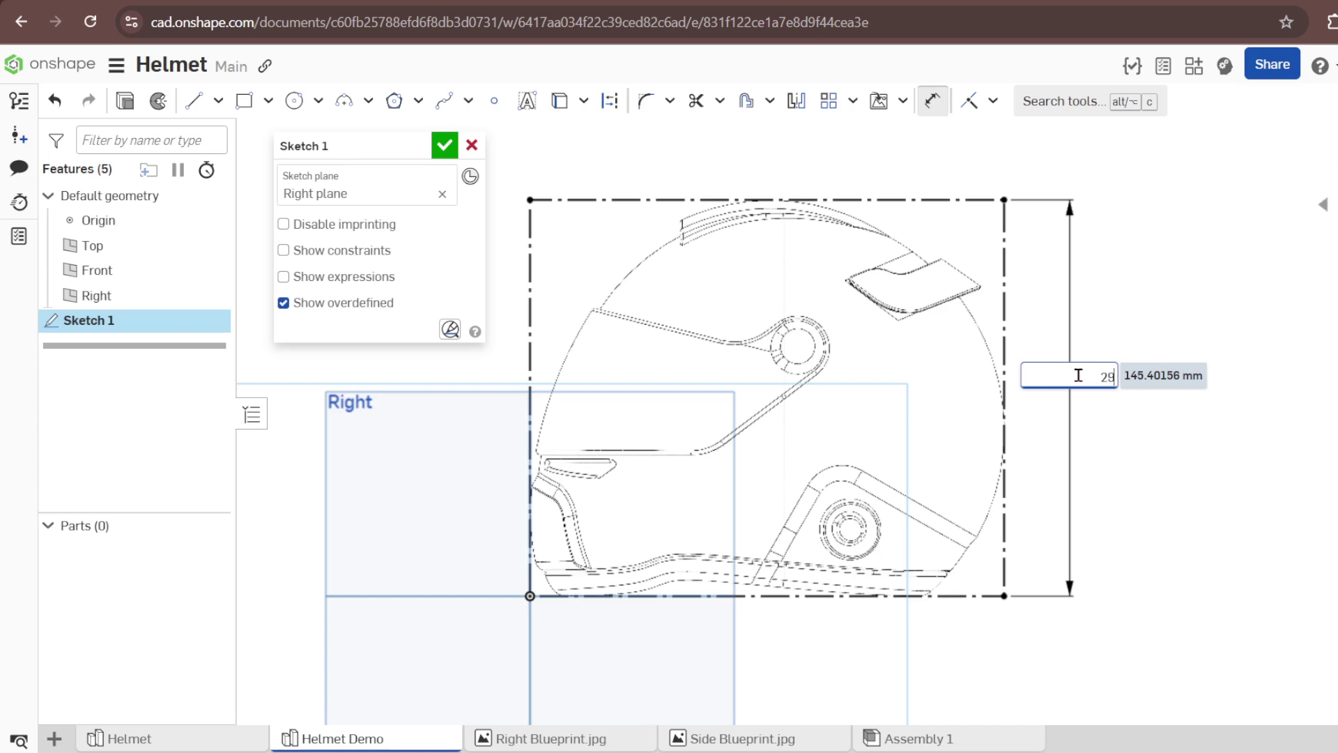
text(7)
key(Return)
scroll(926, 394, down, 5)
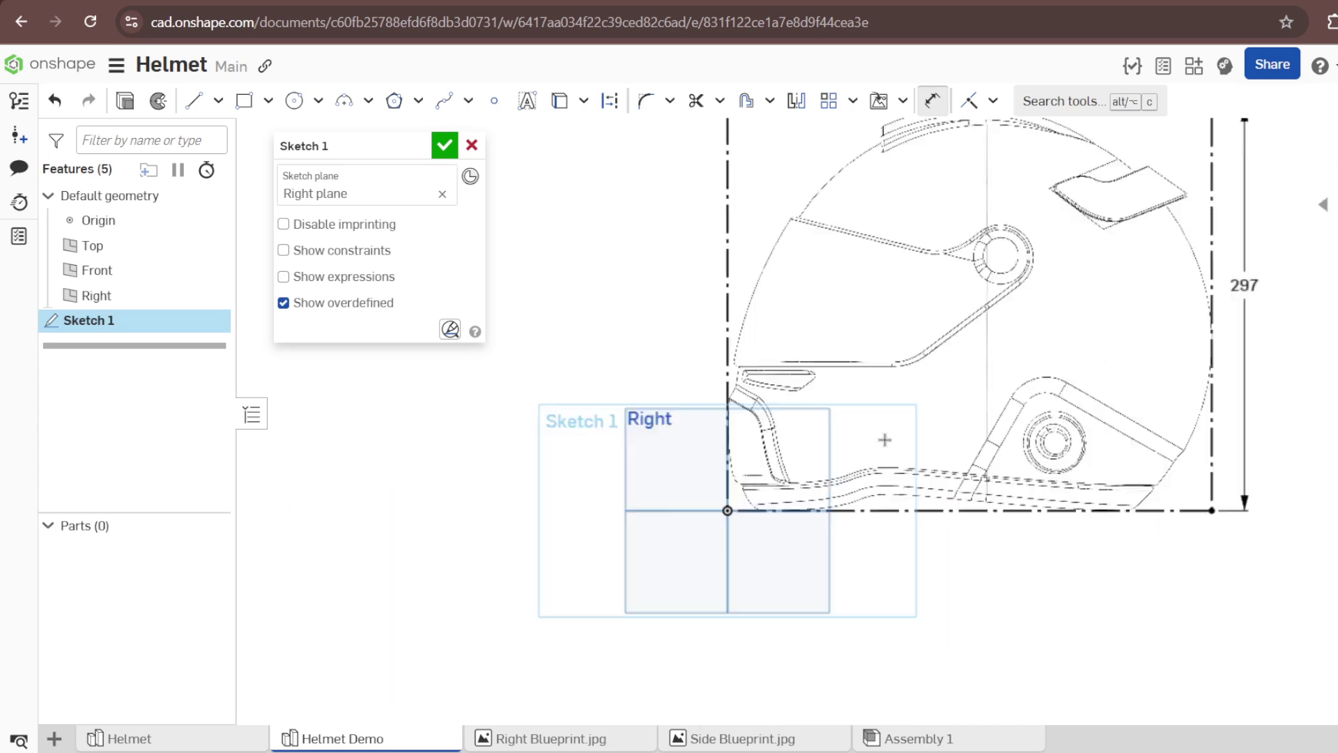
mouse_move(1096, 344)
mouse_down()
mouse_move(688, 335)
mouse_move(663, 316)
mouse_up()
scroll(663, 316, up, 3)
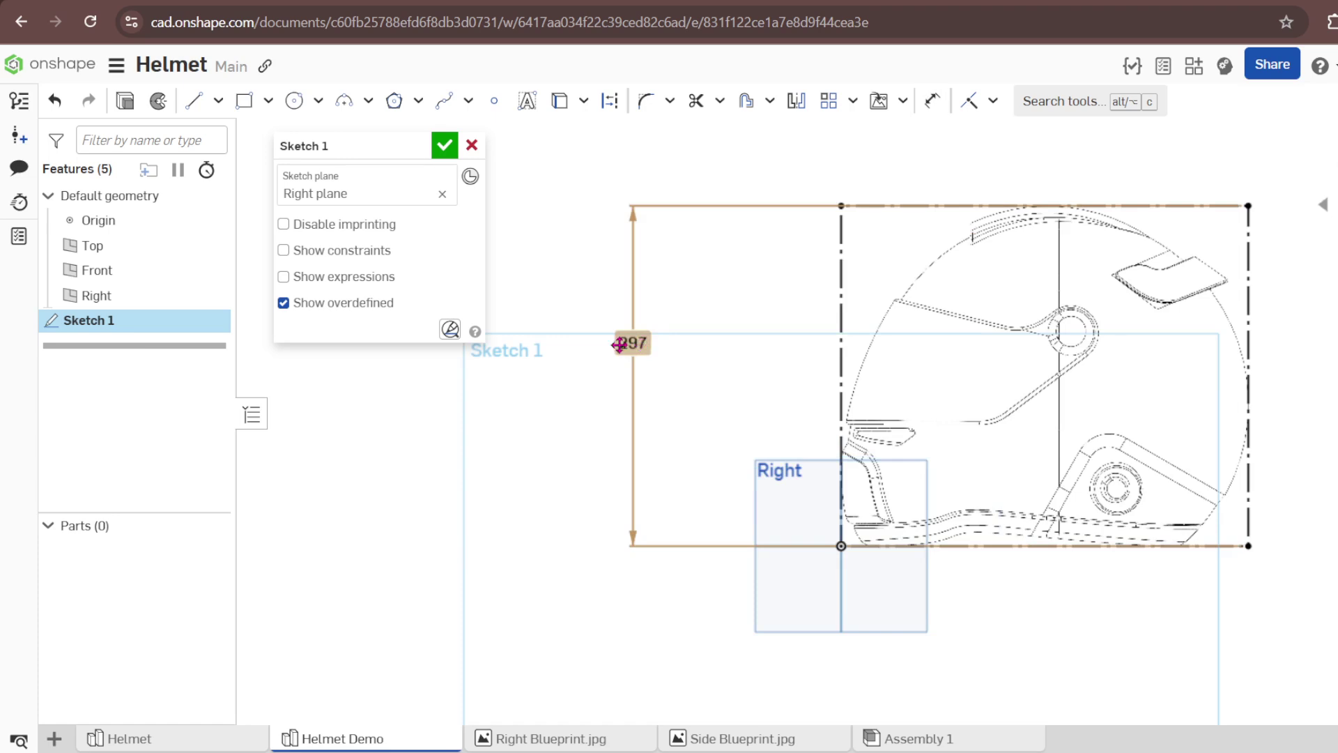
Create a length variable named Helmet_Height with the value 297 mm from the height dimension and use it to drive that dimension.
double_click(634, 338)
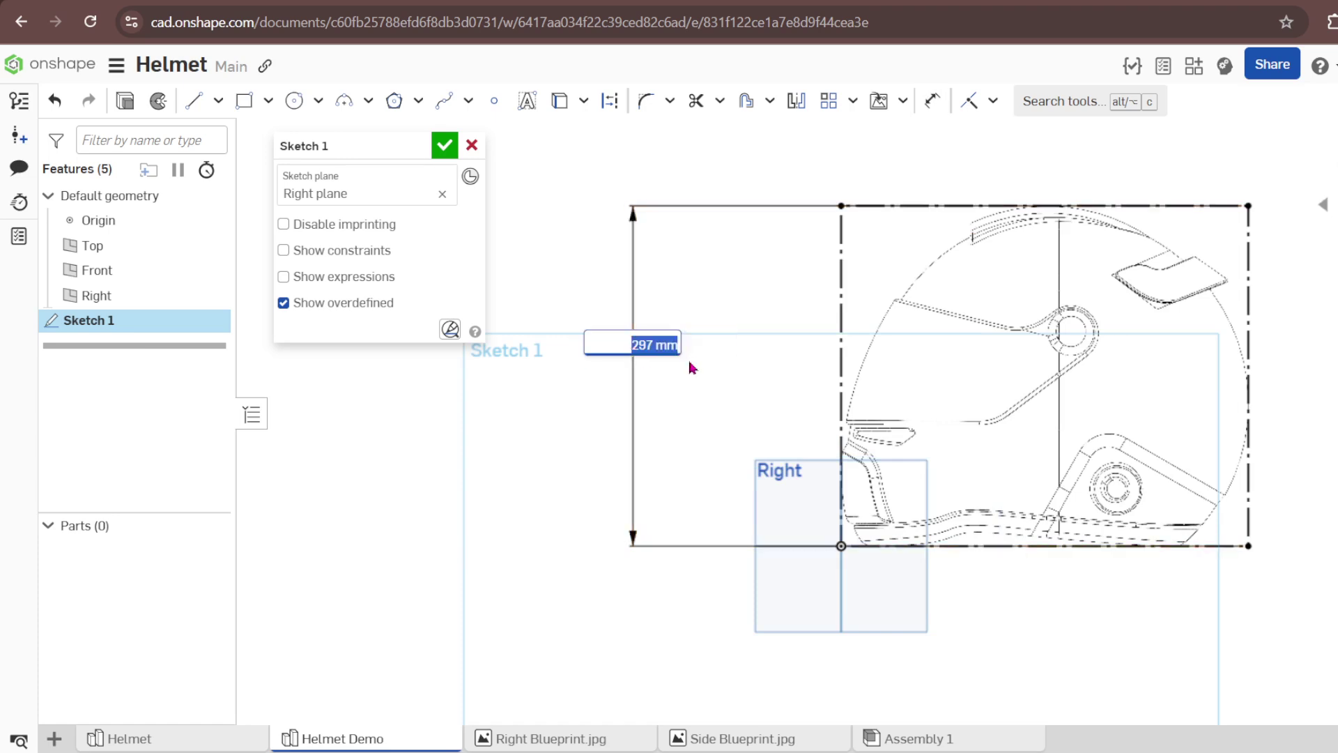
text(#)
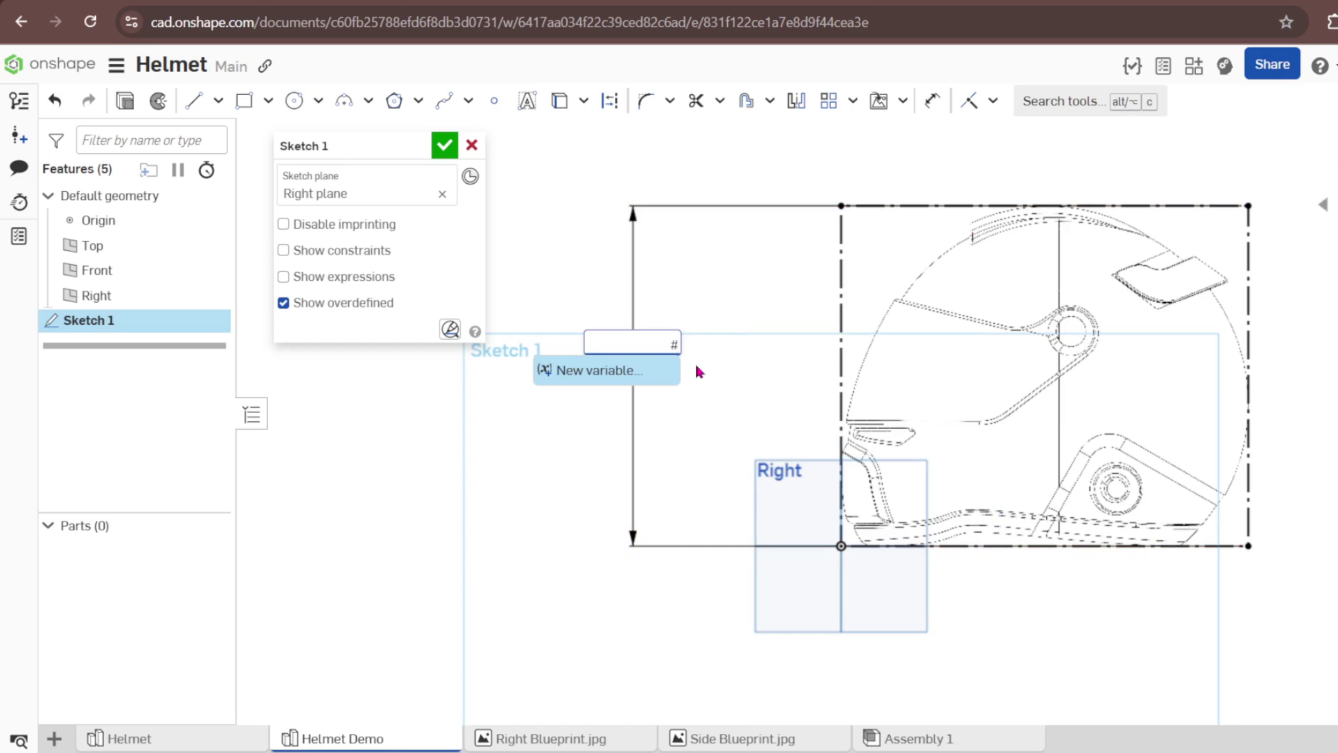
click(619, 376)
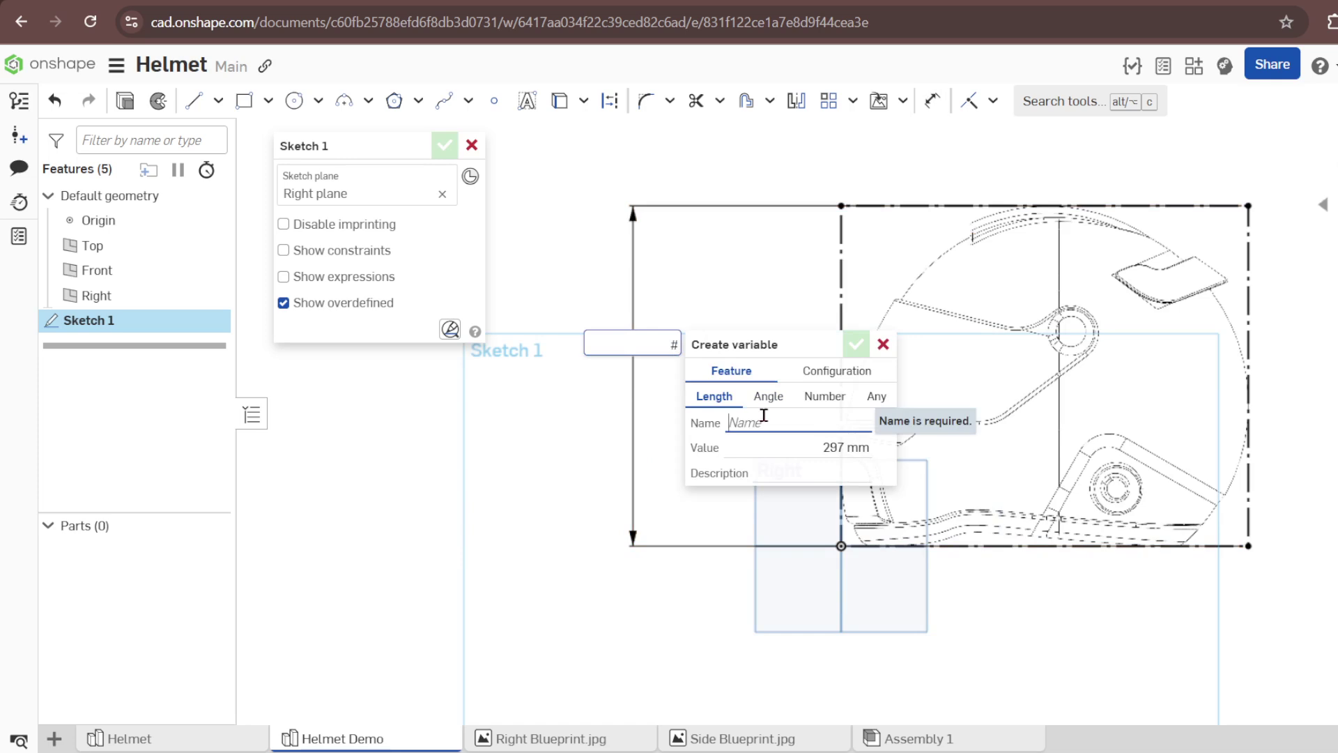
text(Helmet)
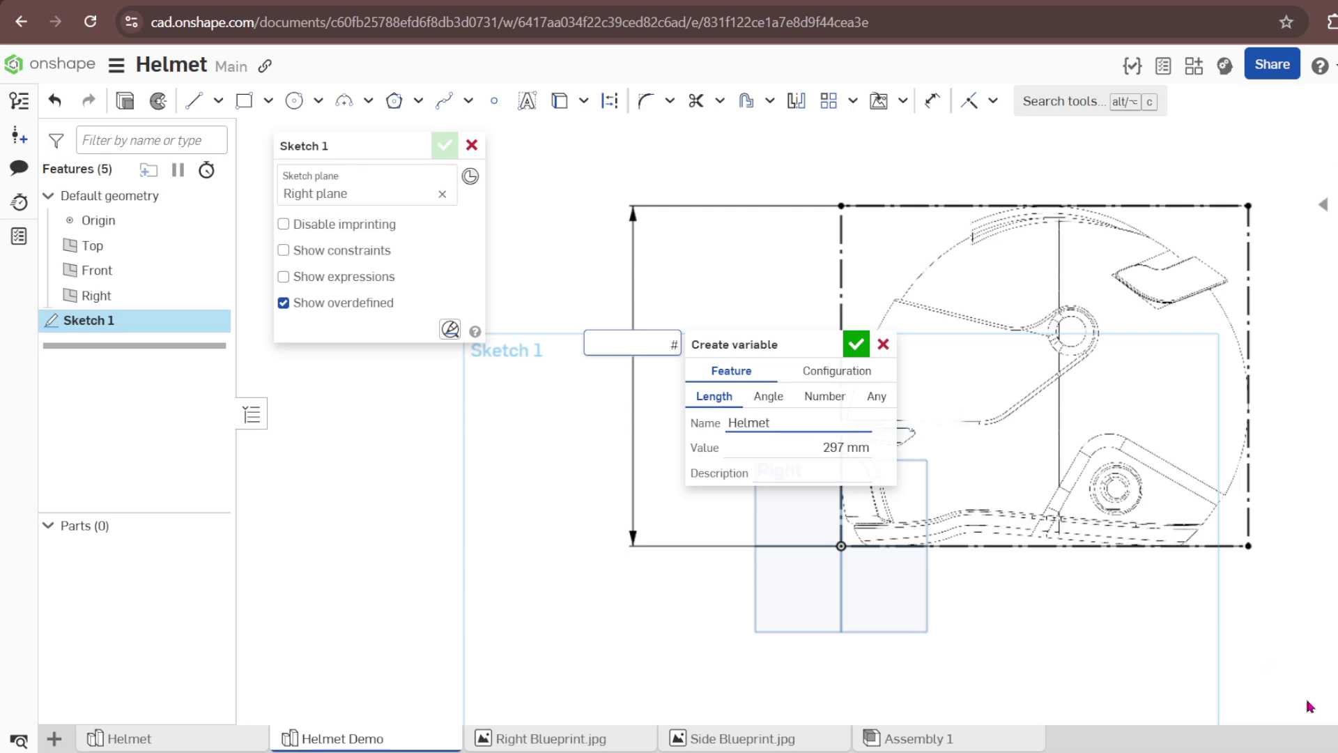
key(super+space)
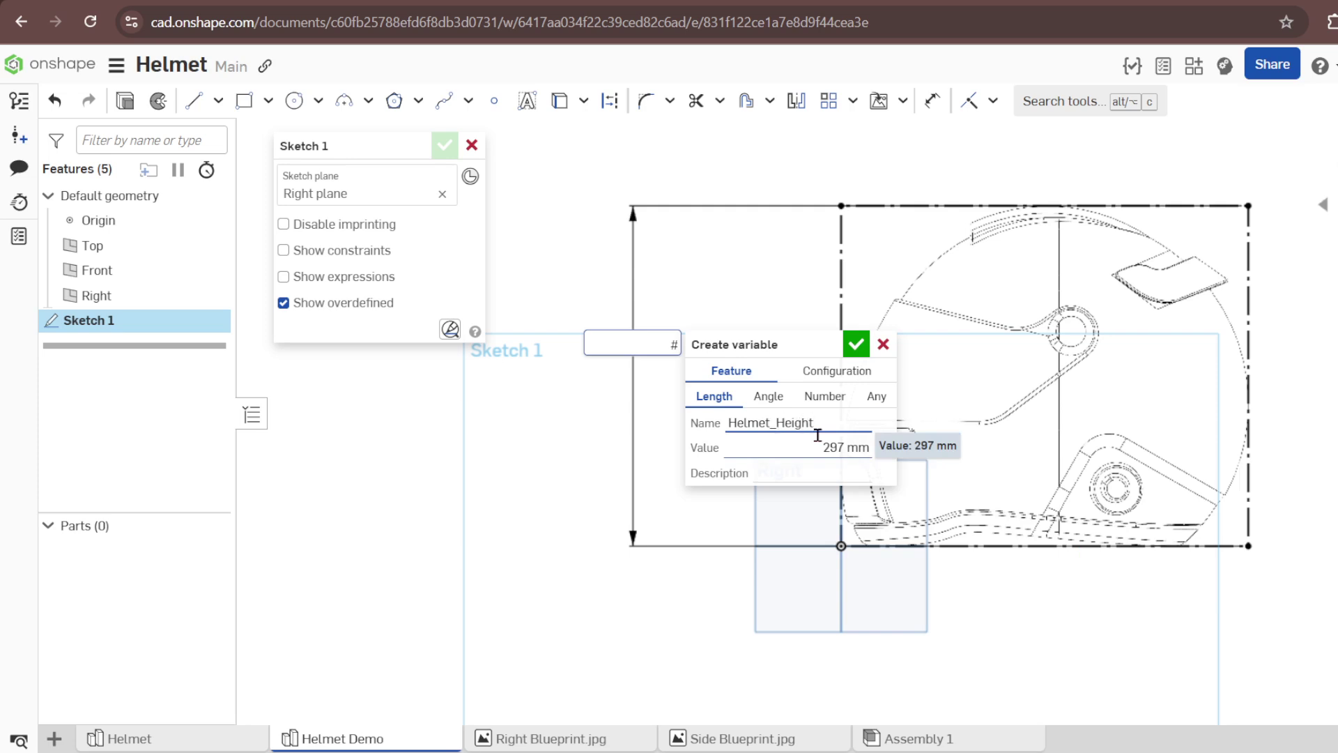
click(857, 346)
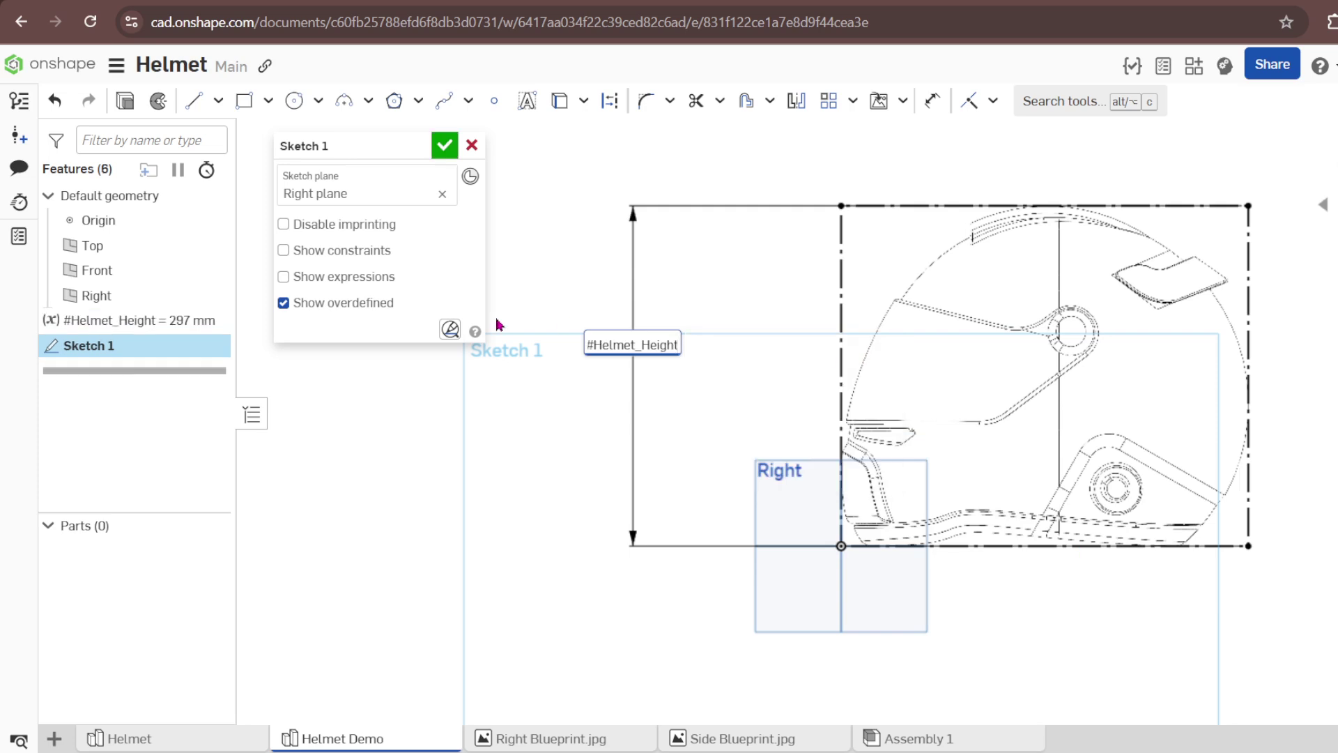
click(539, 242)
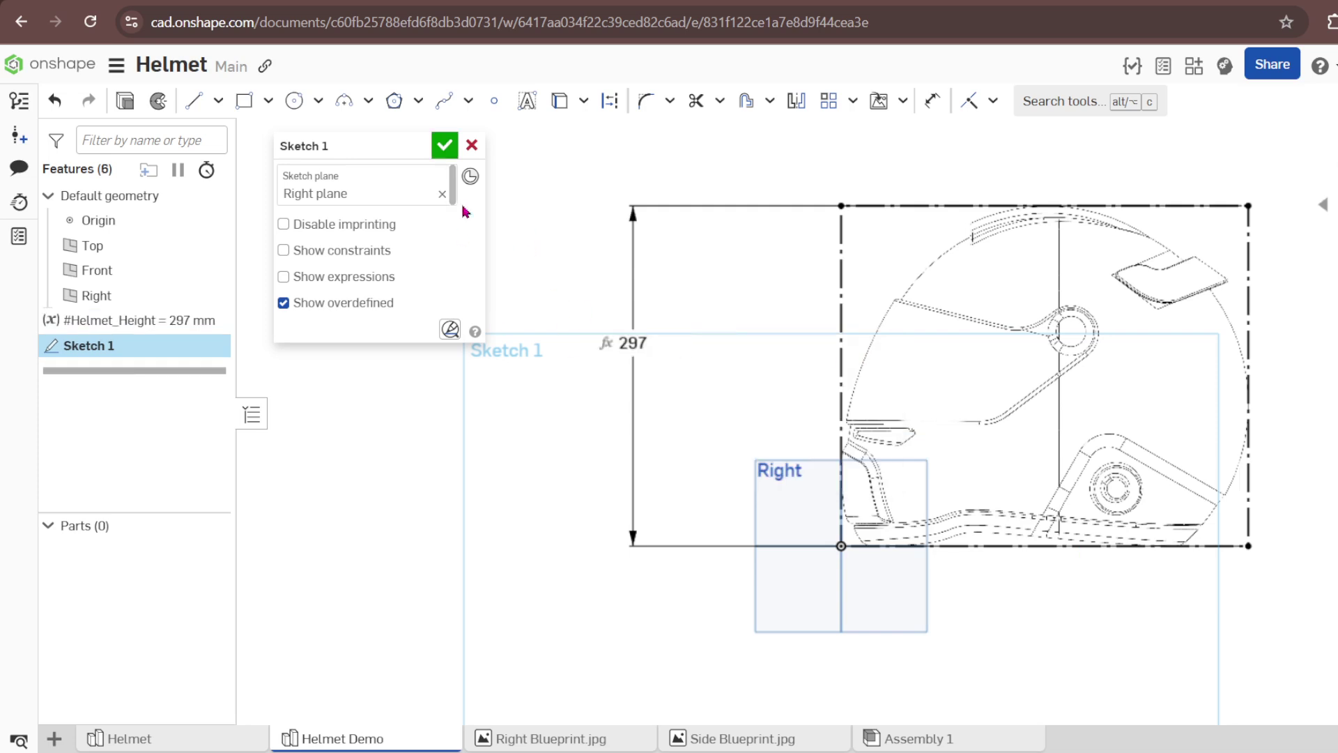
Check the side blueprint sketch from the front and from its normal view, and finish the sketch.
scroll(613, 338, up, 3)
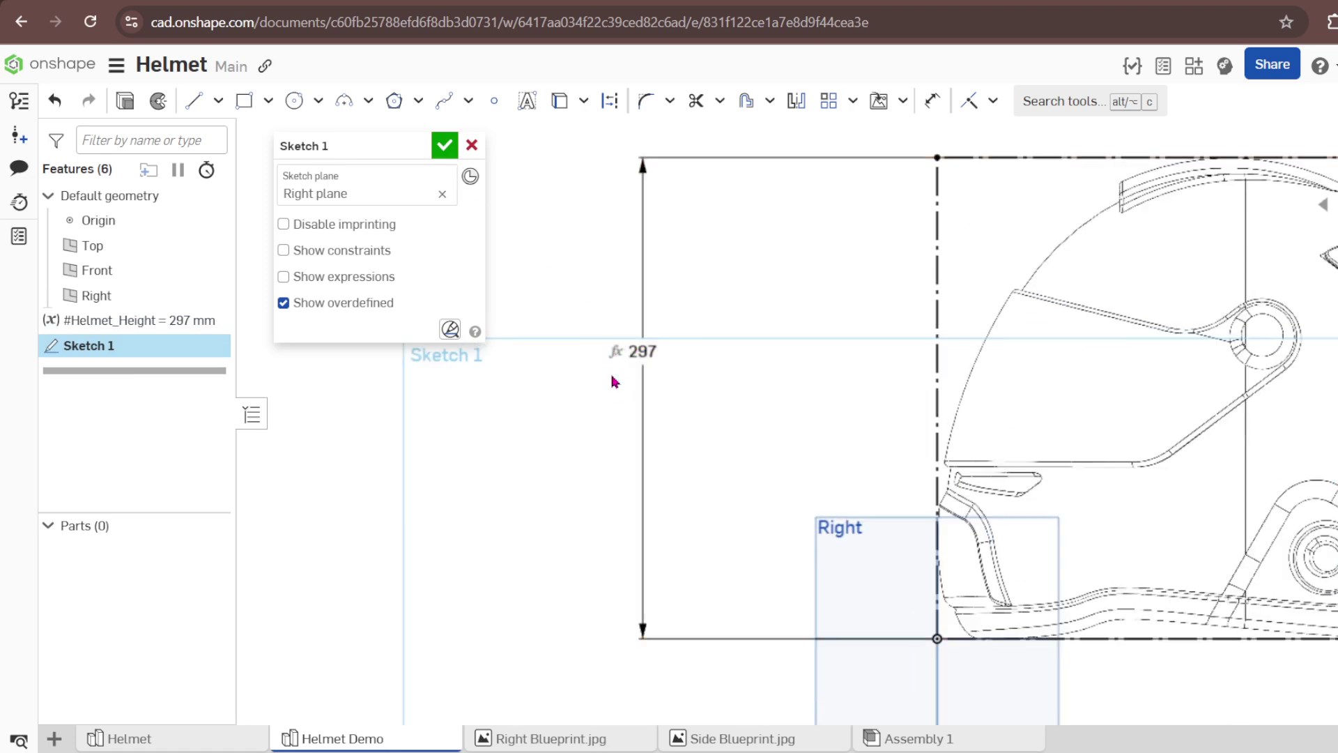
key(shift+1)
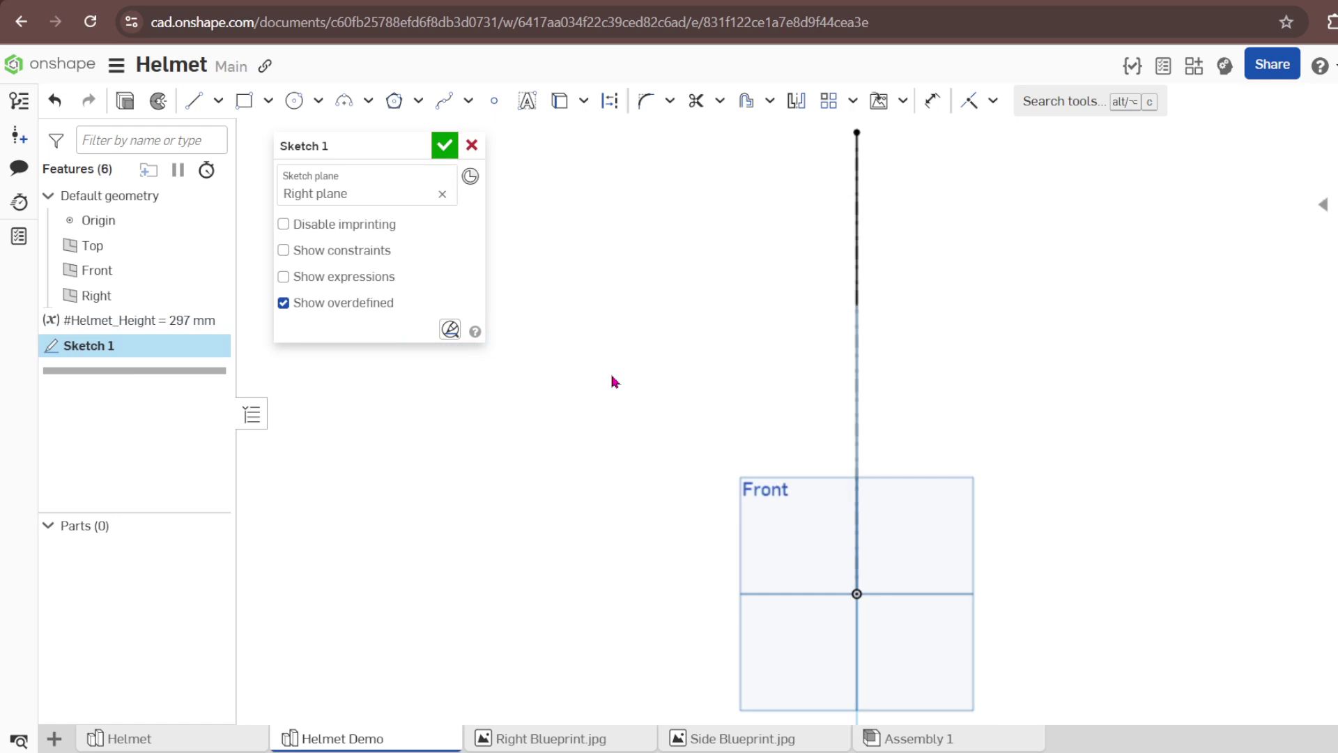
key(n)
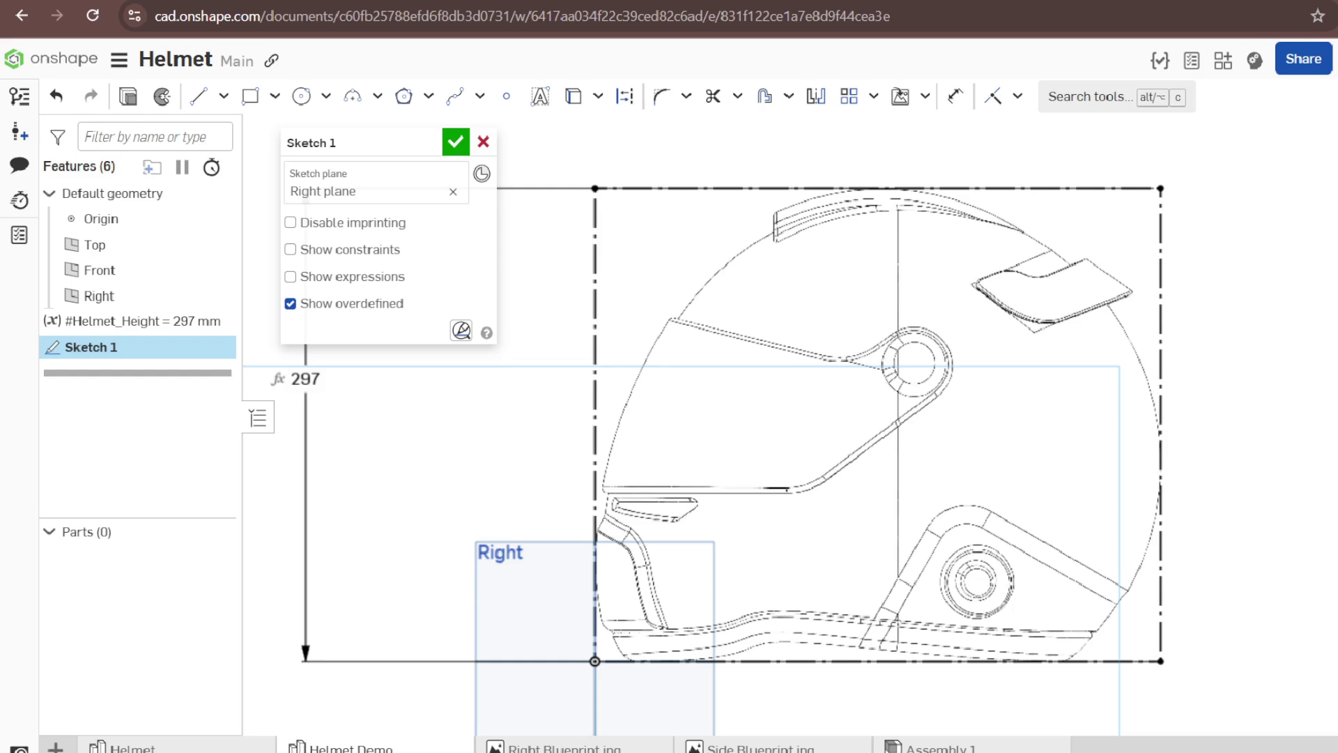
click(444, 146)
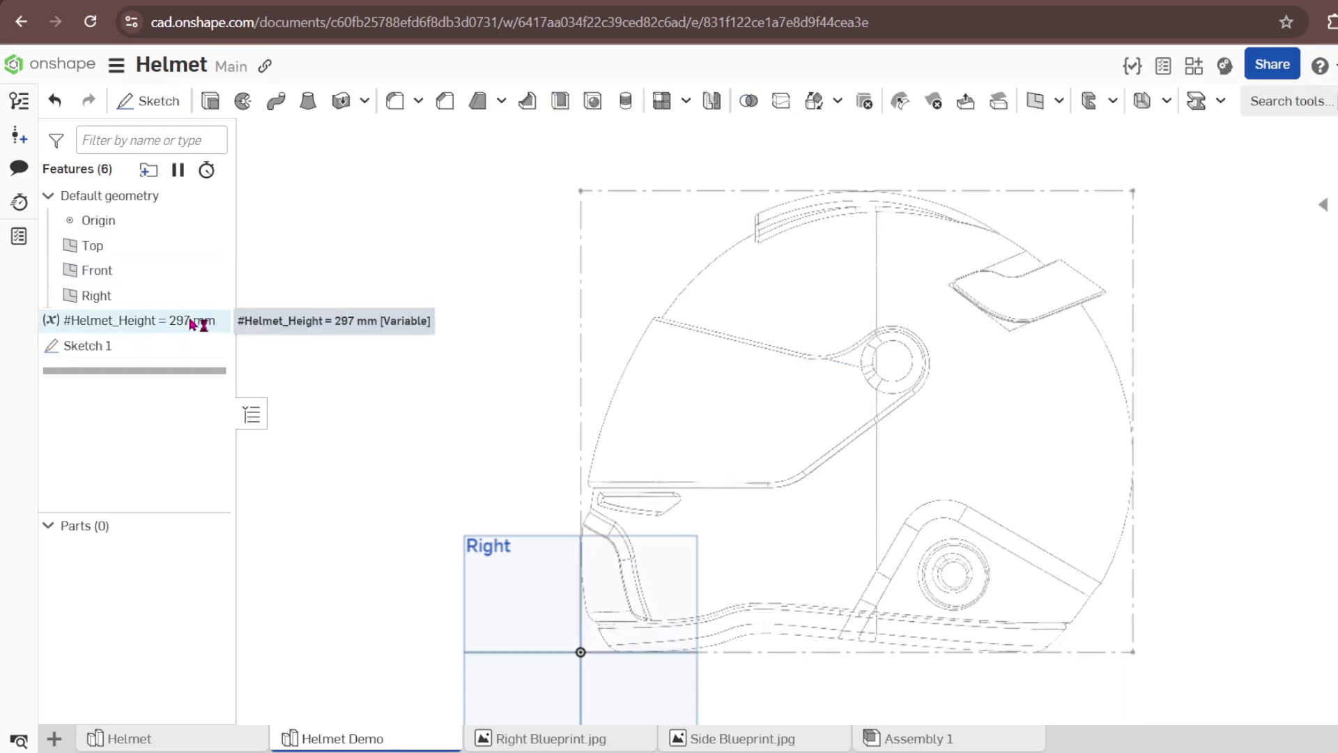
Try the Helmet_Height variable at 300 mm with the final result previewed, and discard the edit.
right_click(195, 323)
click(239, 338)
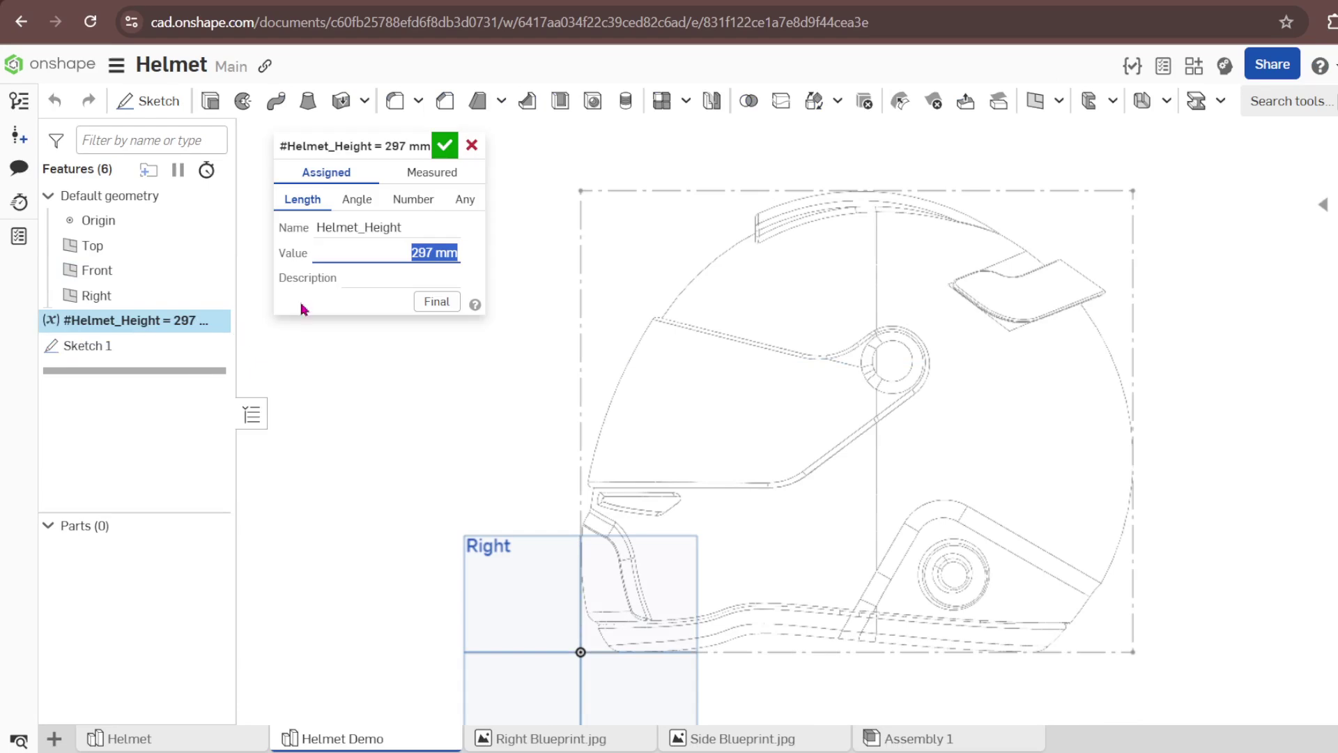
click(439, 304)
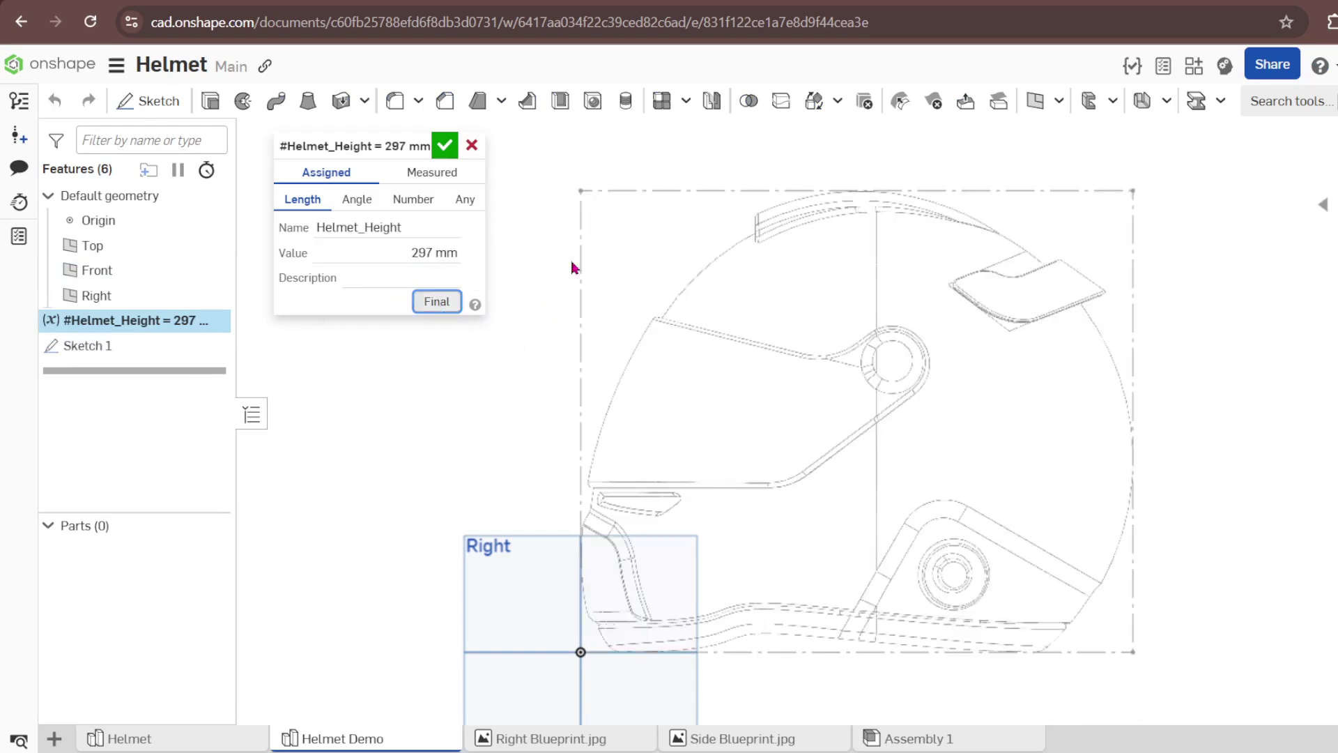
click(434, 253)
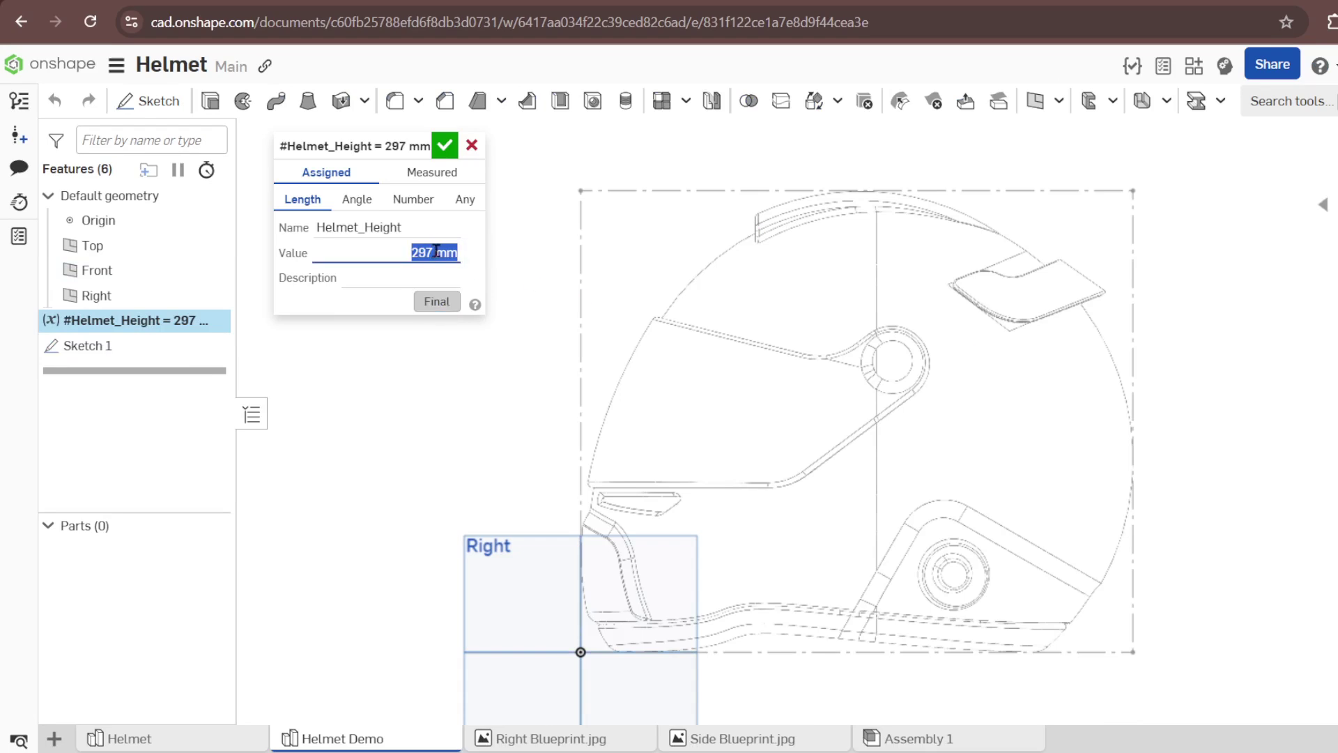
text(300)
key(Return)
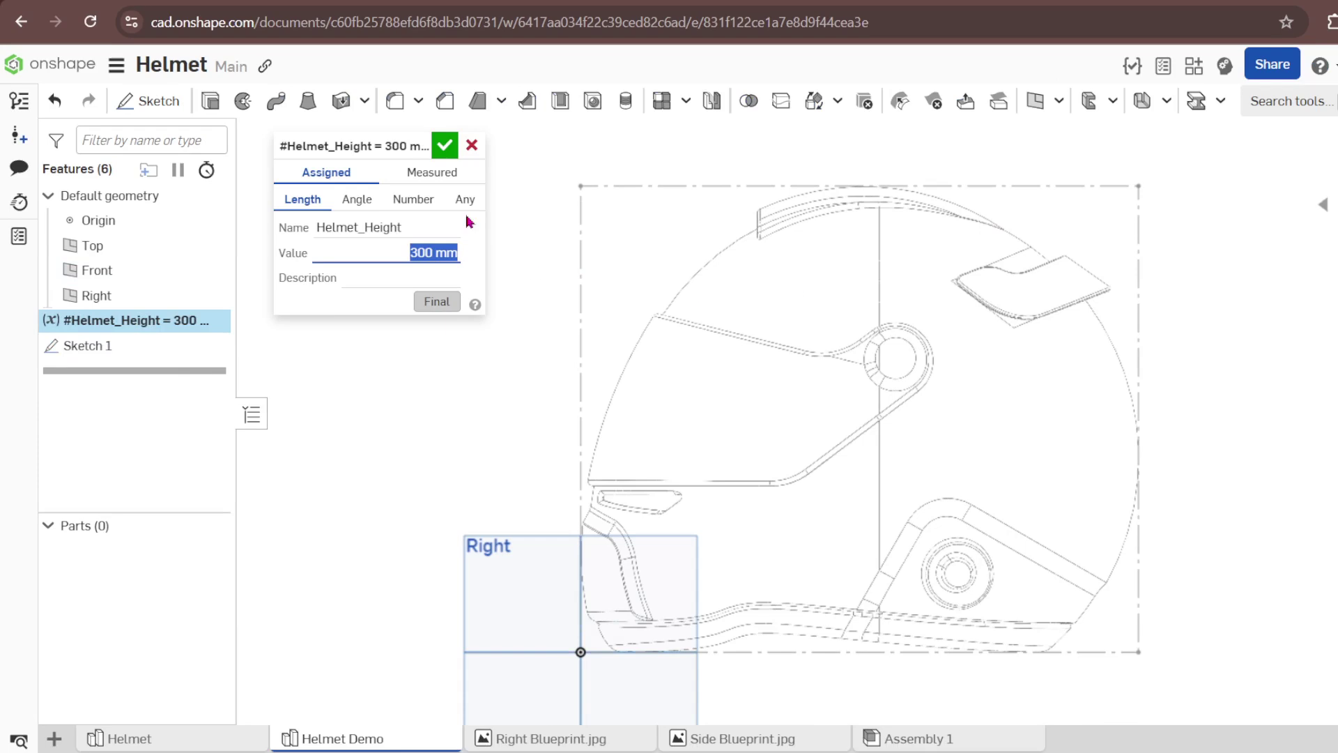
click(472, 145)
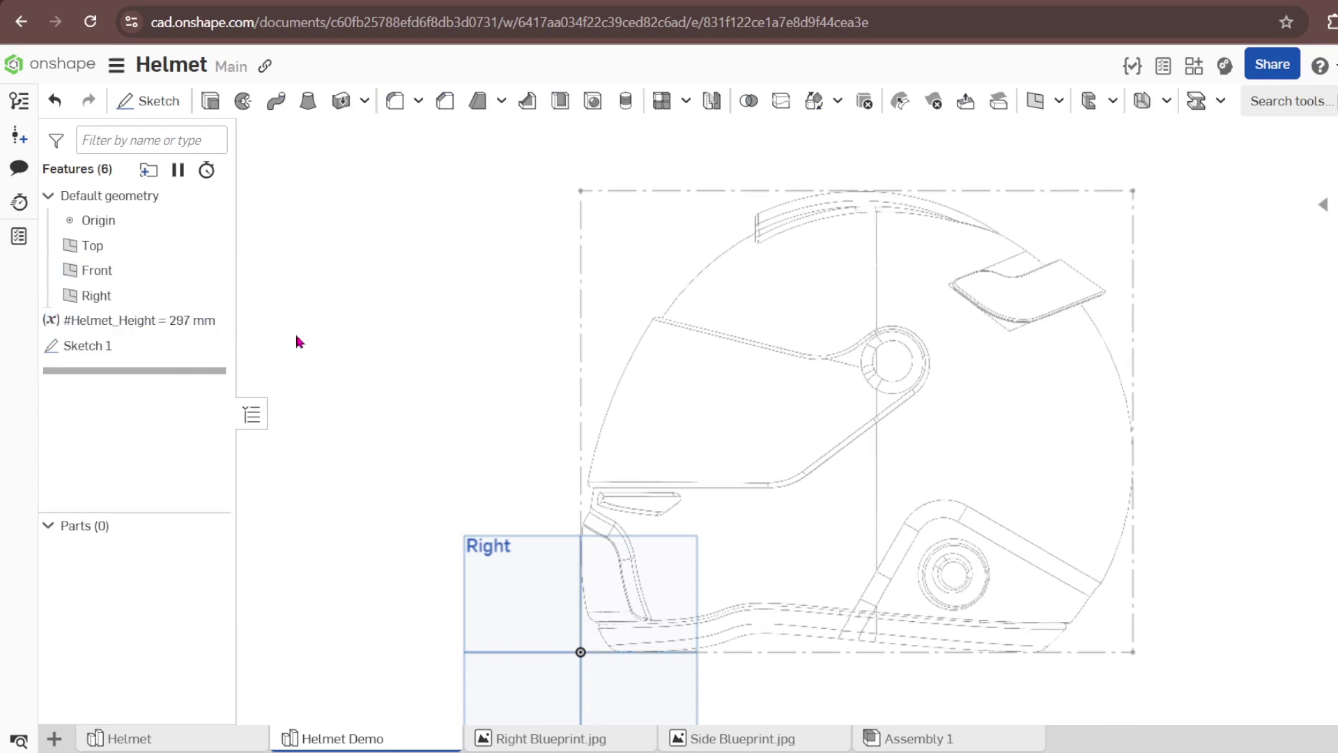
Rename Sketch 1 as Blueprint Sideview.
right_click(115, 345)
click(164, 366)
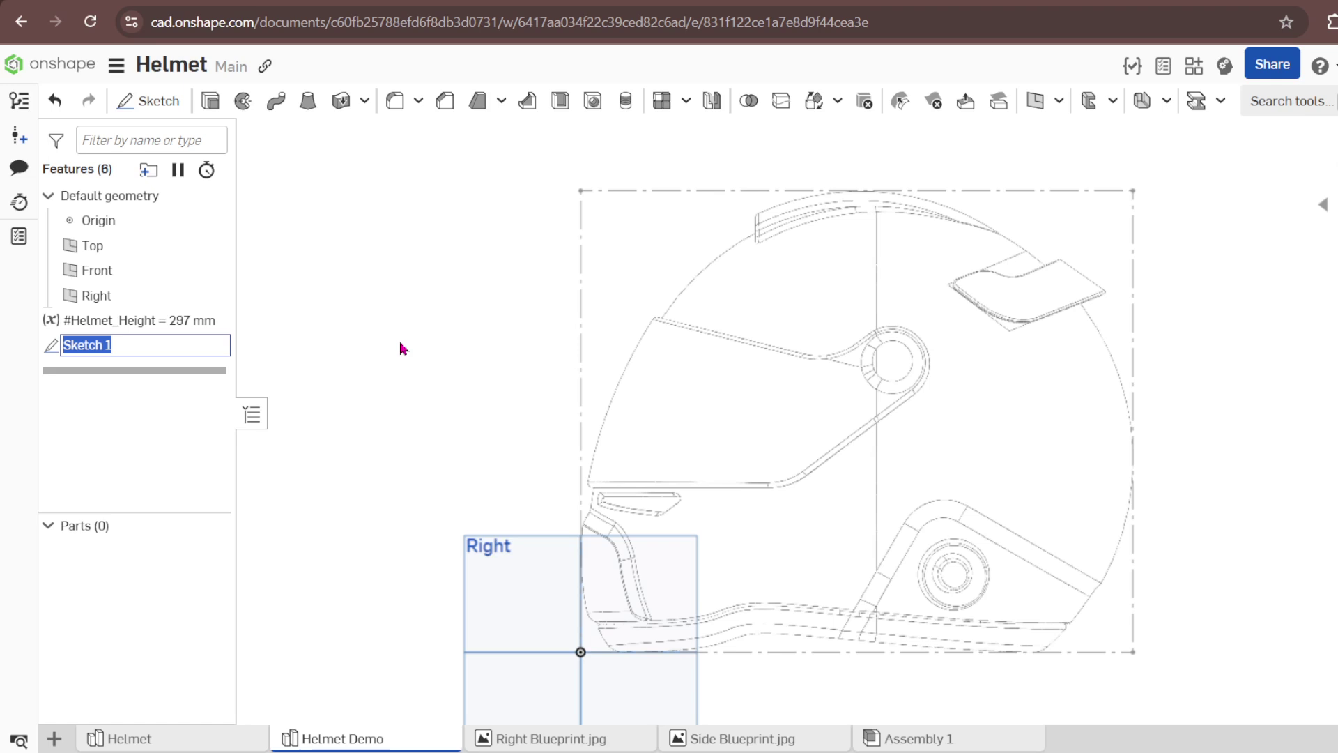
text(Bluepriont Side)
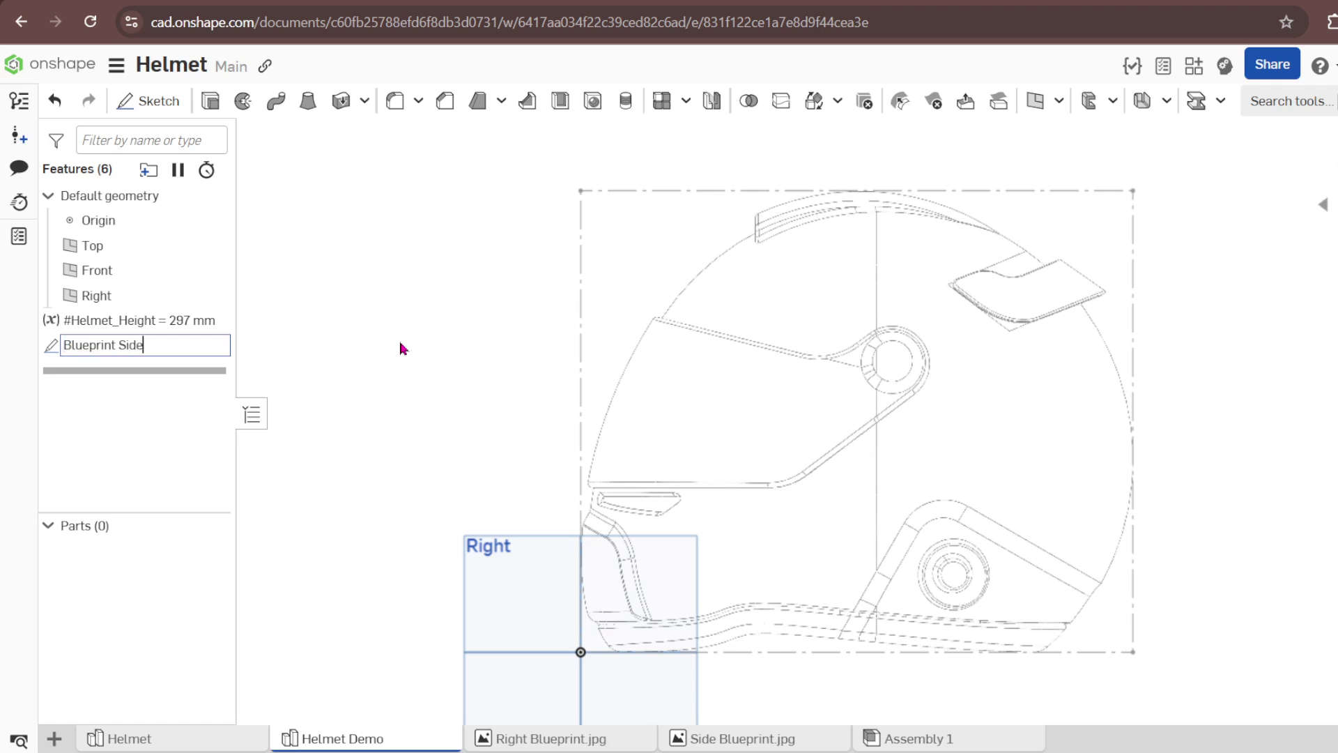
text(w)
key(Return)
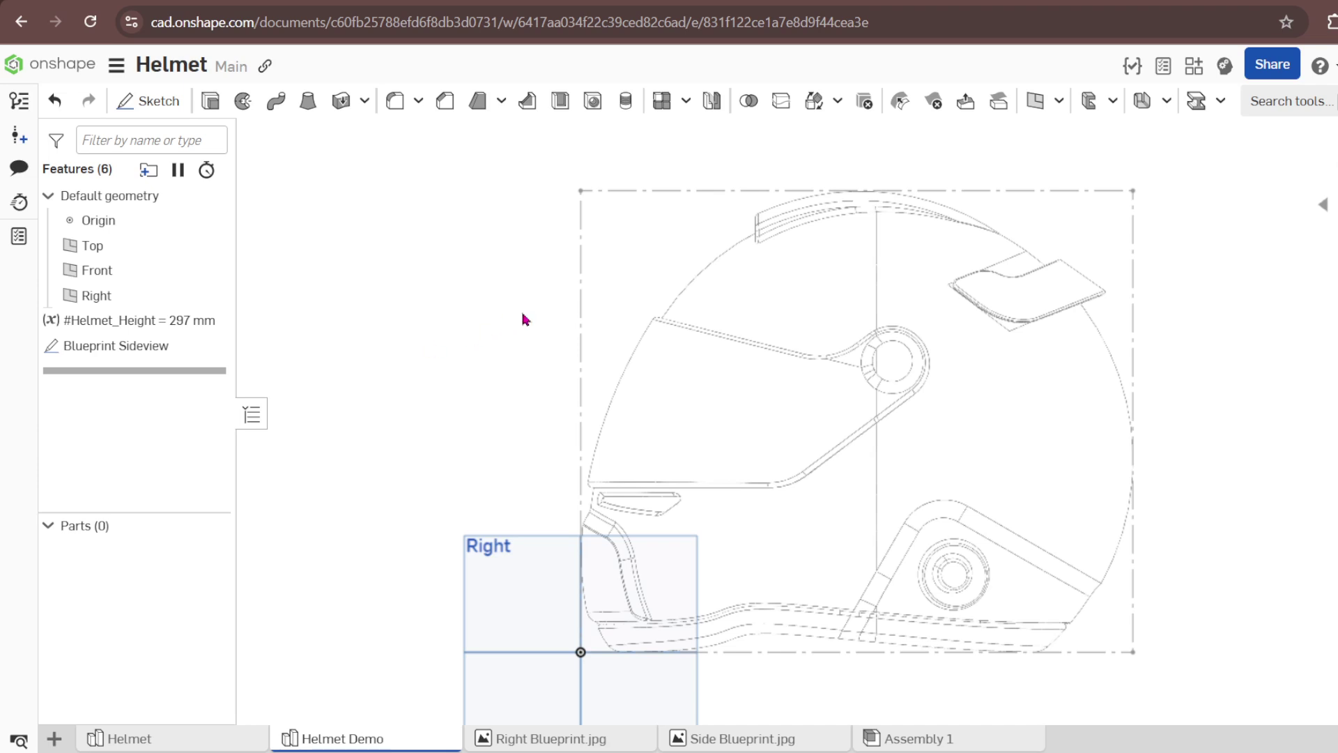
Select the Front plane in the model.
scroll(533, 310, down, 3)
right_drag(542, 317, 1114, 302)
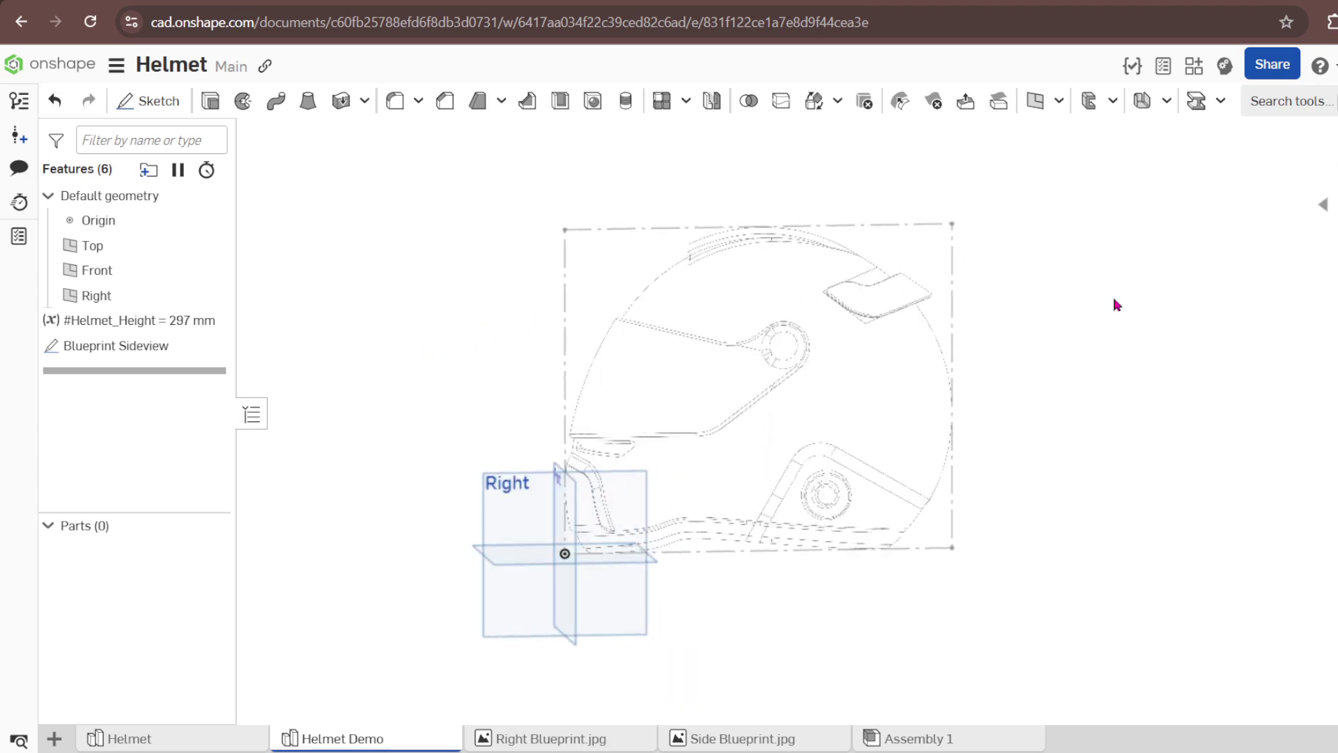
key(shift+4)
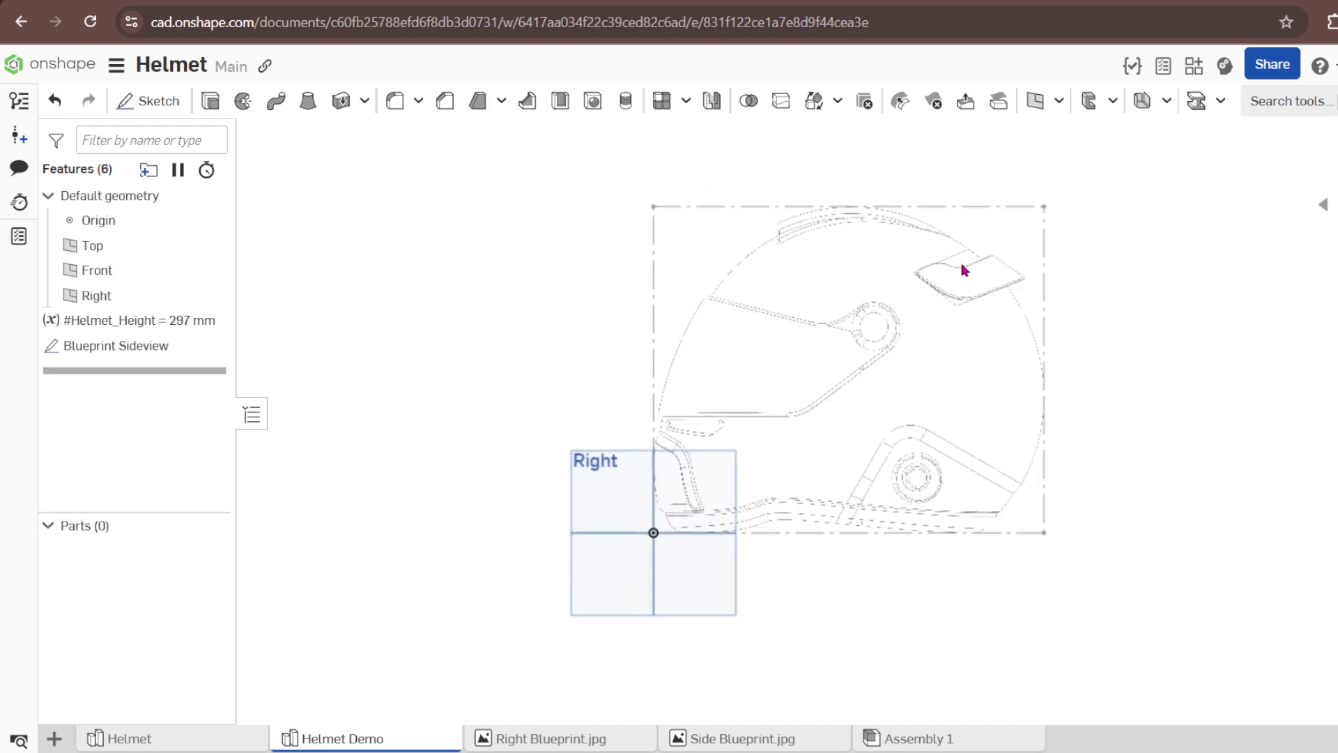
right_drag(966, 270, 1010, 284)
right_drag(809, 272, 795, 317)
click(689, 484)
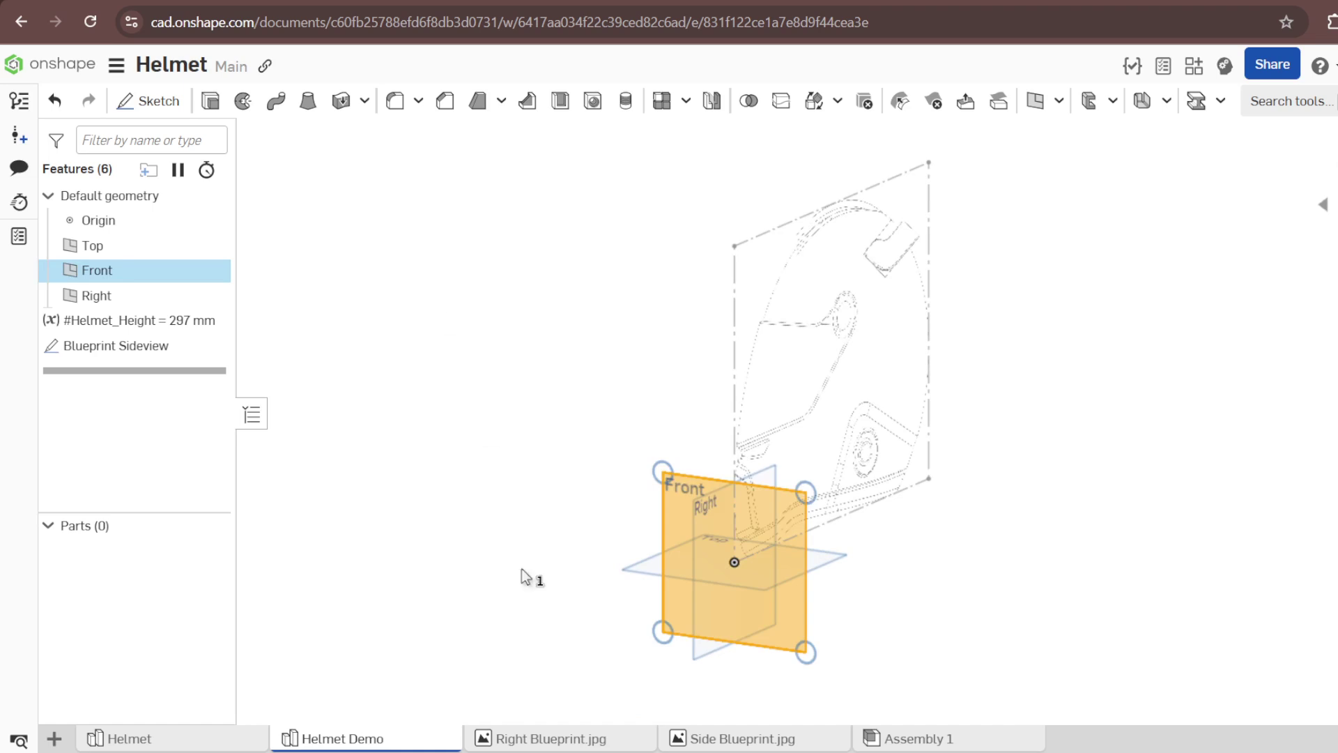
Rename the Right Blueprint.jpg image file as Front Blueprint.jpg.
right_click(544, 746)
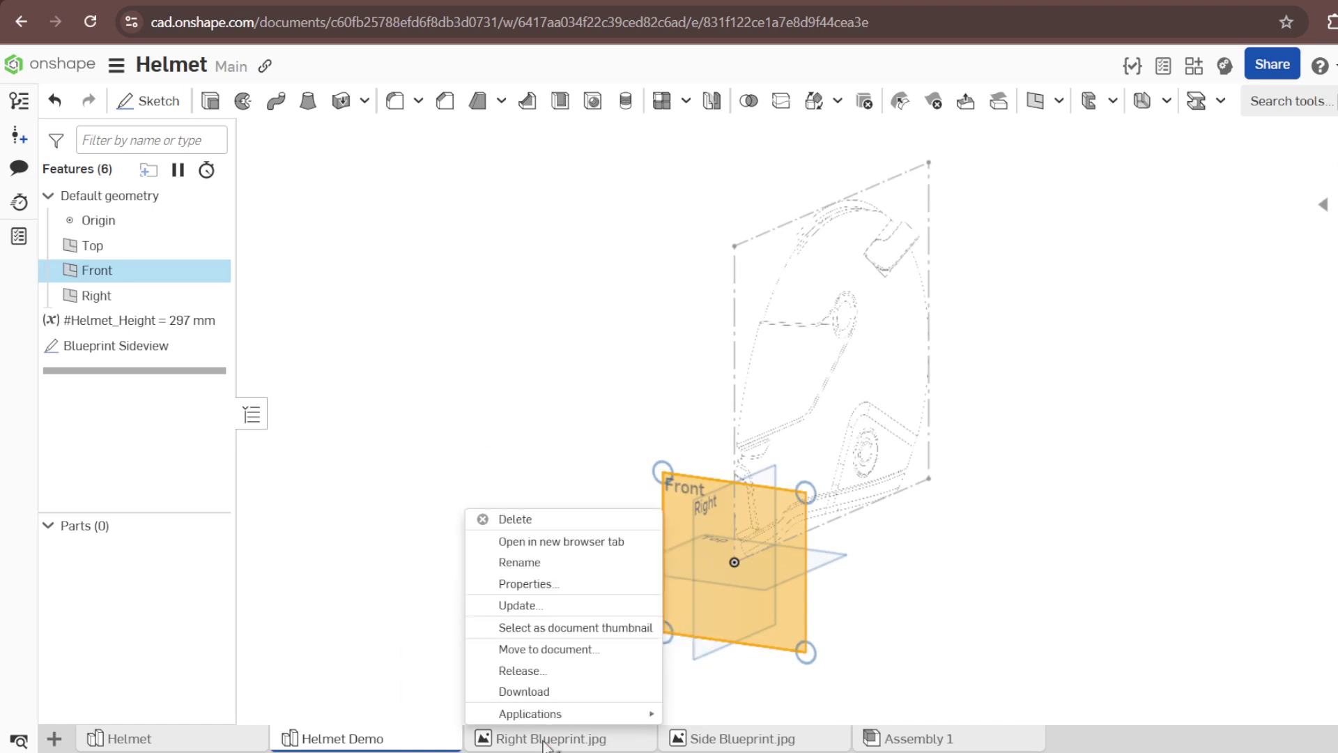
click(522, 562)
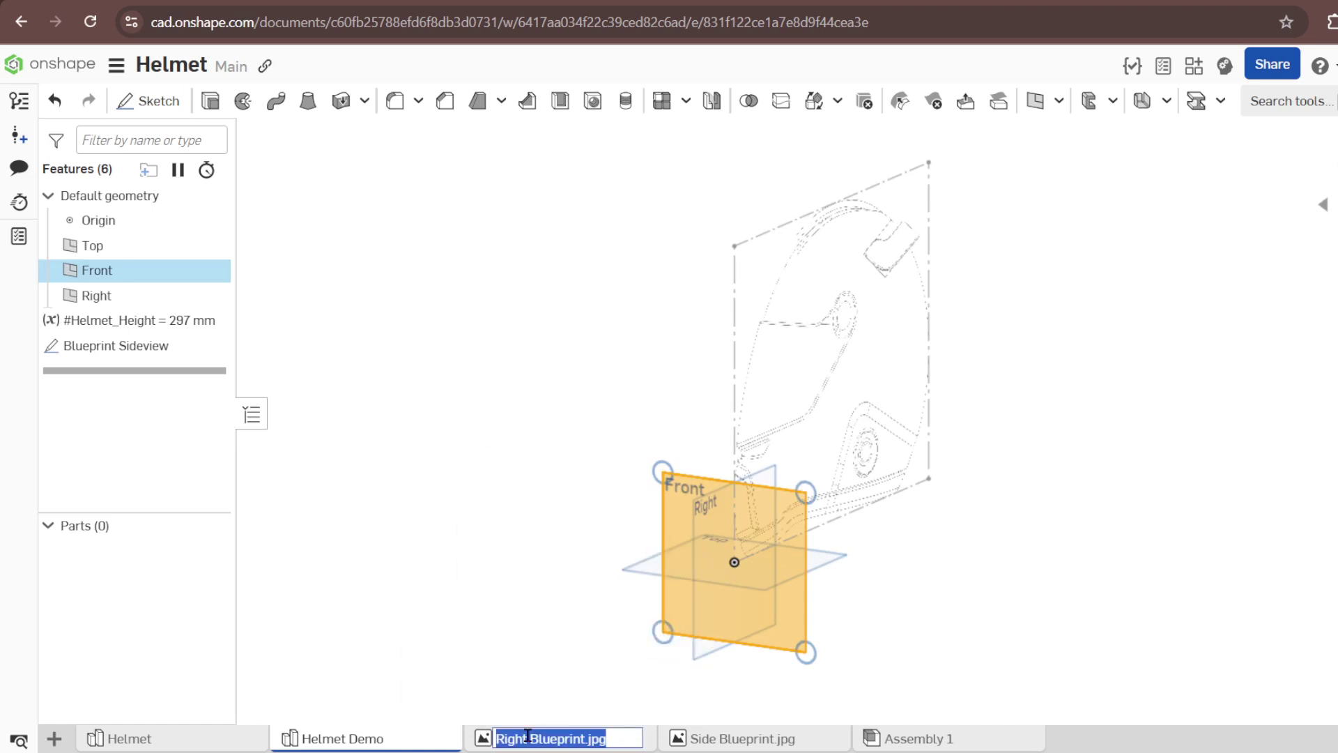
click(542, 736)
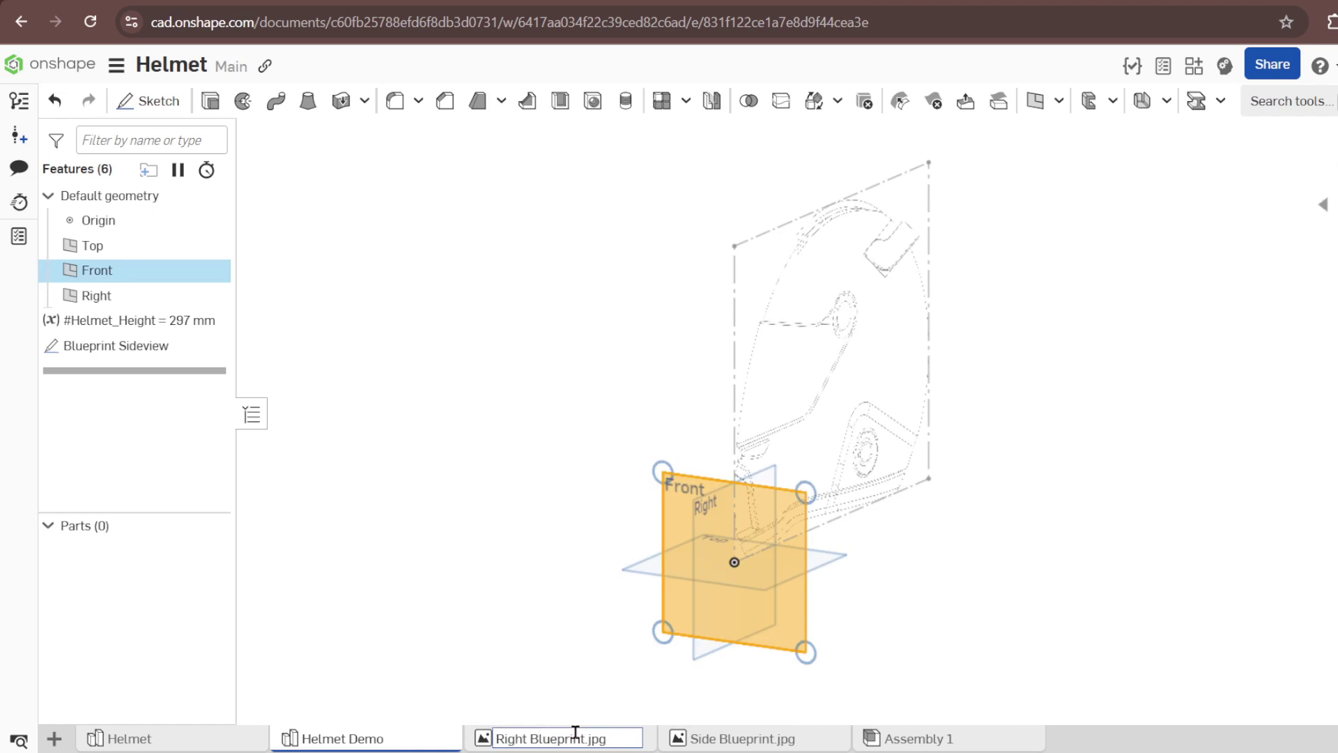
key(BackSpace)
key(BackSpace)
key(BackSpace)
key(BackSpace)
key(BackSpace)
key(BackSpace)
text(F)
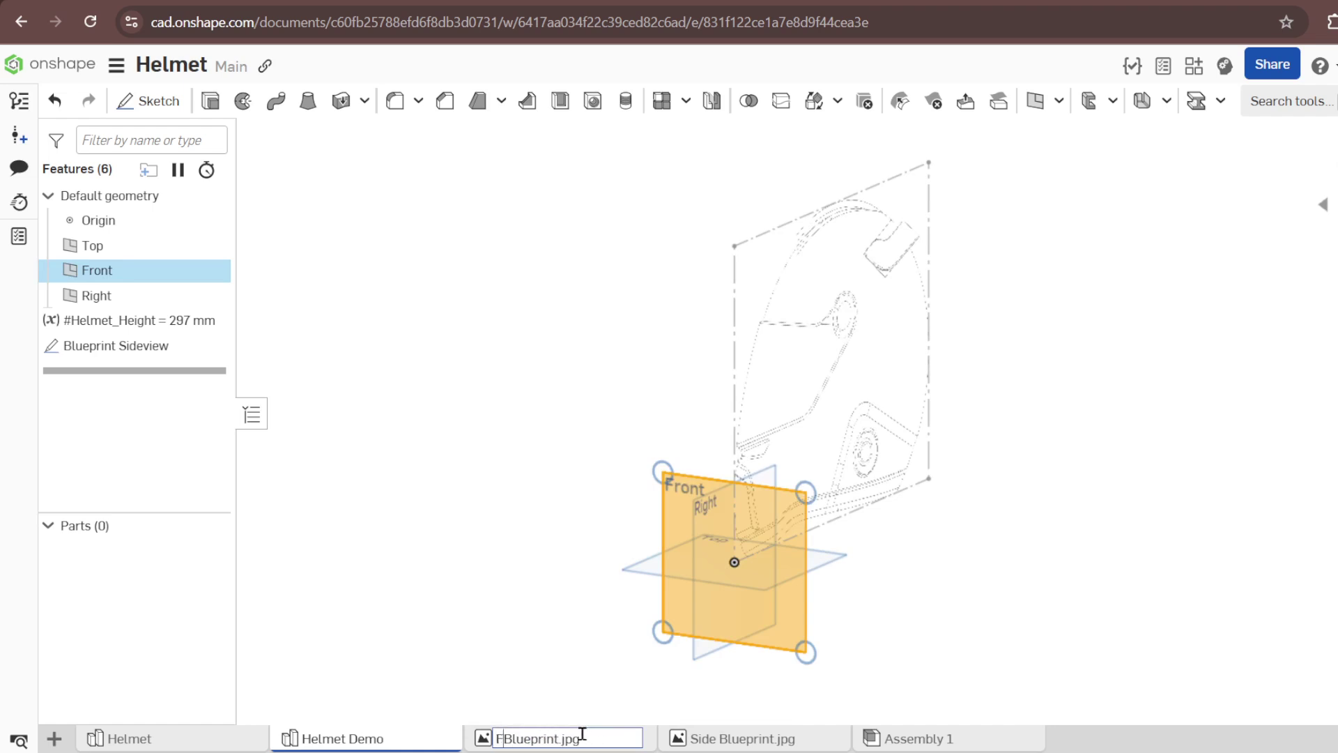
text(ront)
key(Return)
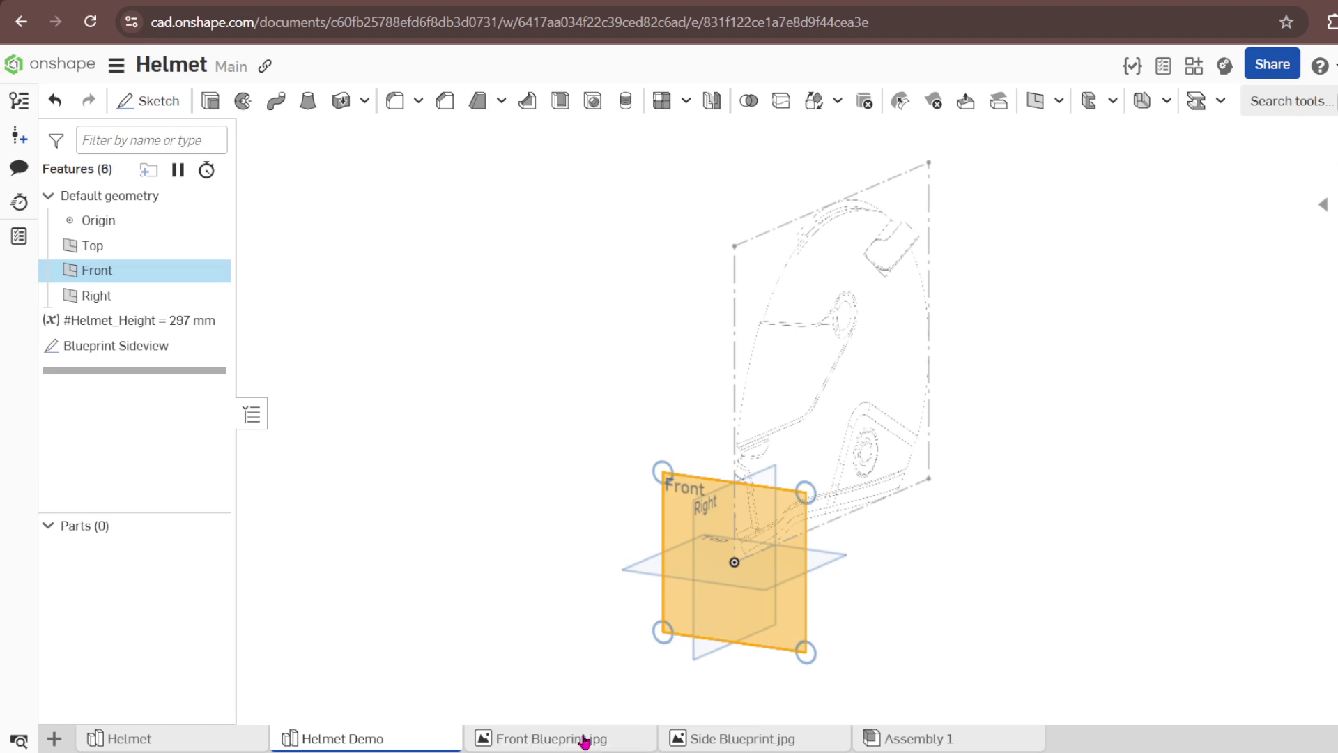
Start a sketch on the Front plane and insert Front Blueprint.jpg as a freehand-sized image above the origin.
click(509, 452)
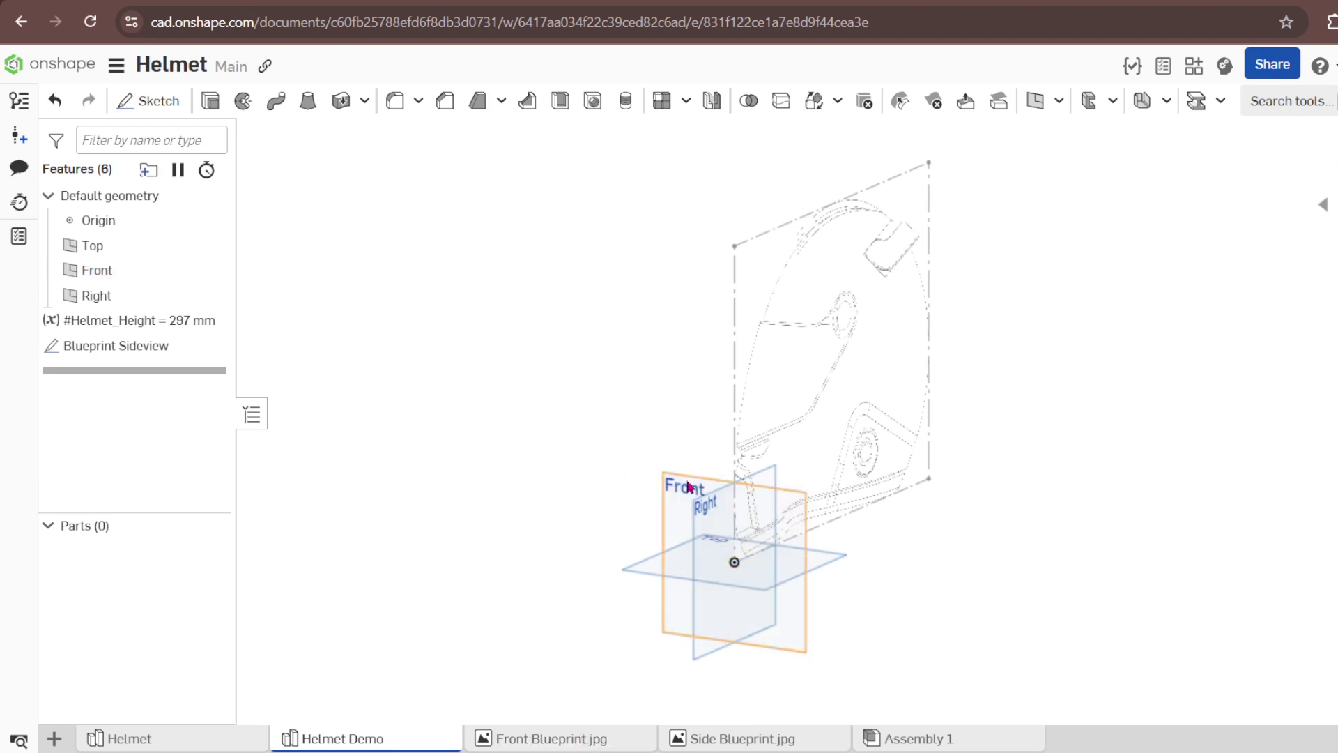
click(689, 486)
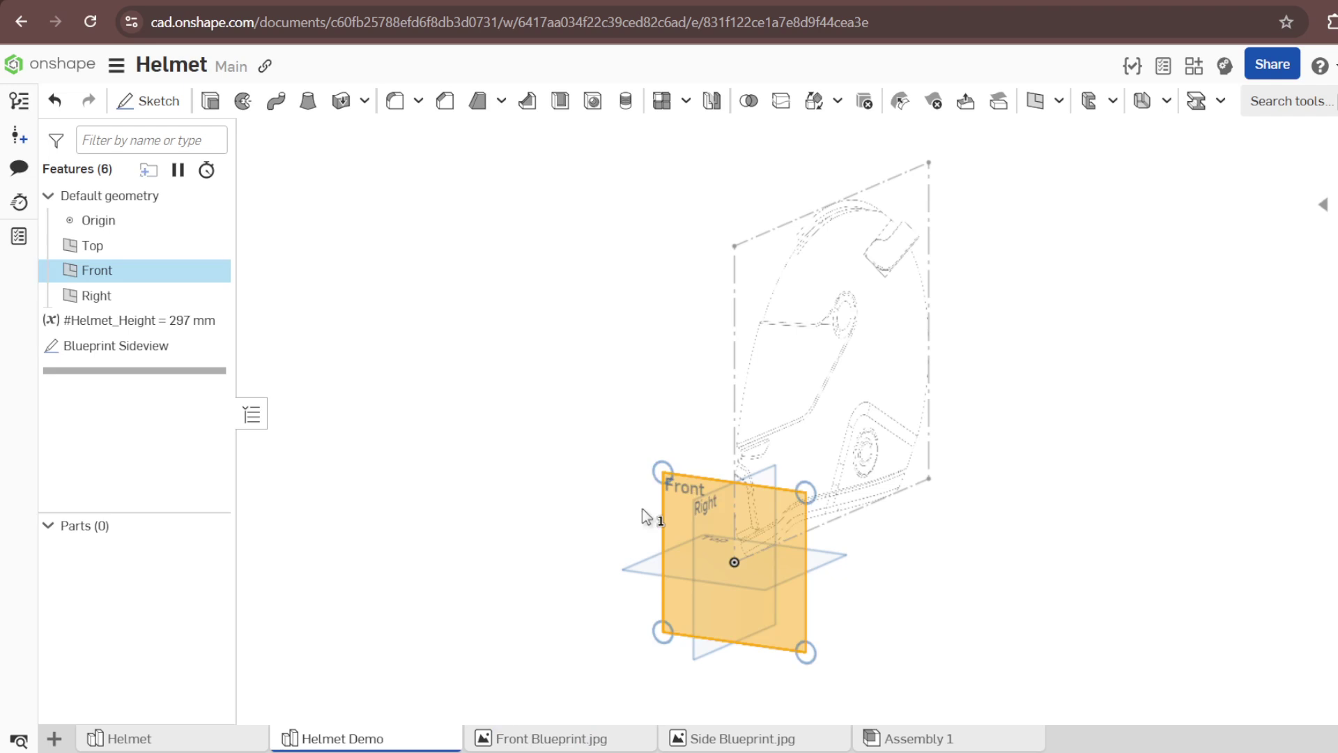
click(172, 104)
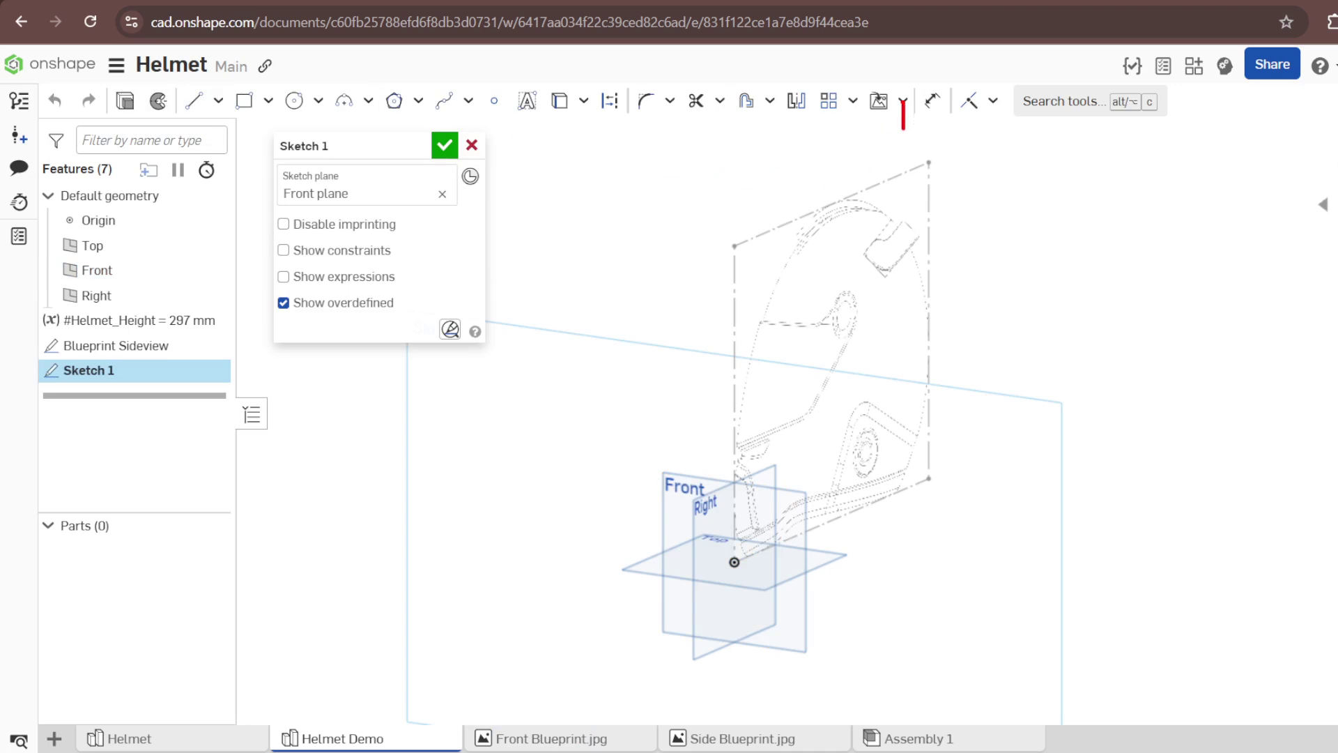
click(903, 102)
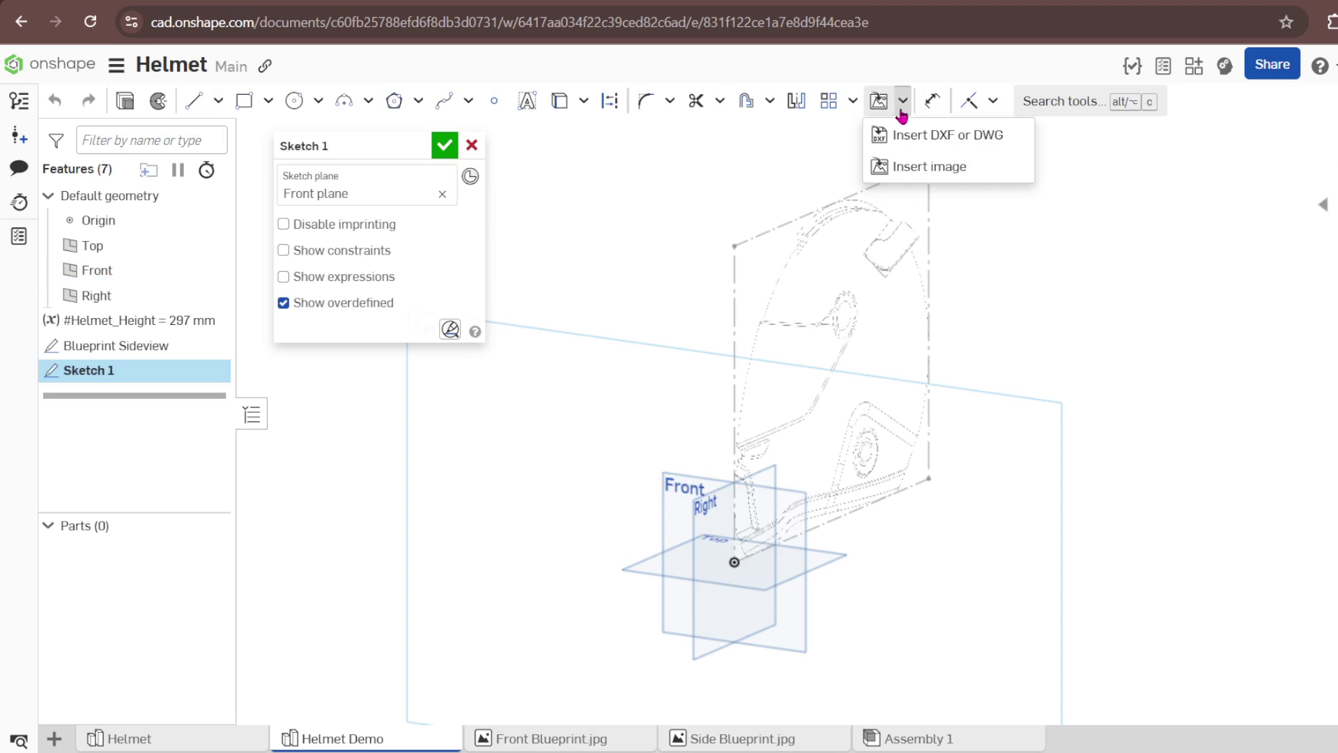
click(919, 169)
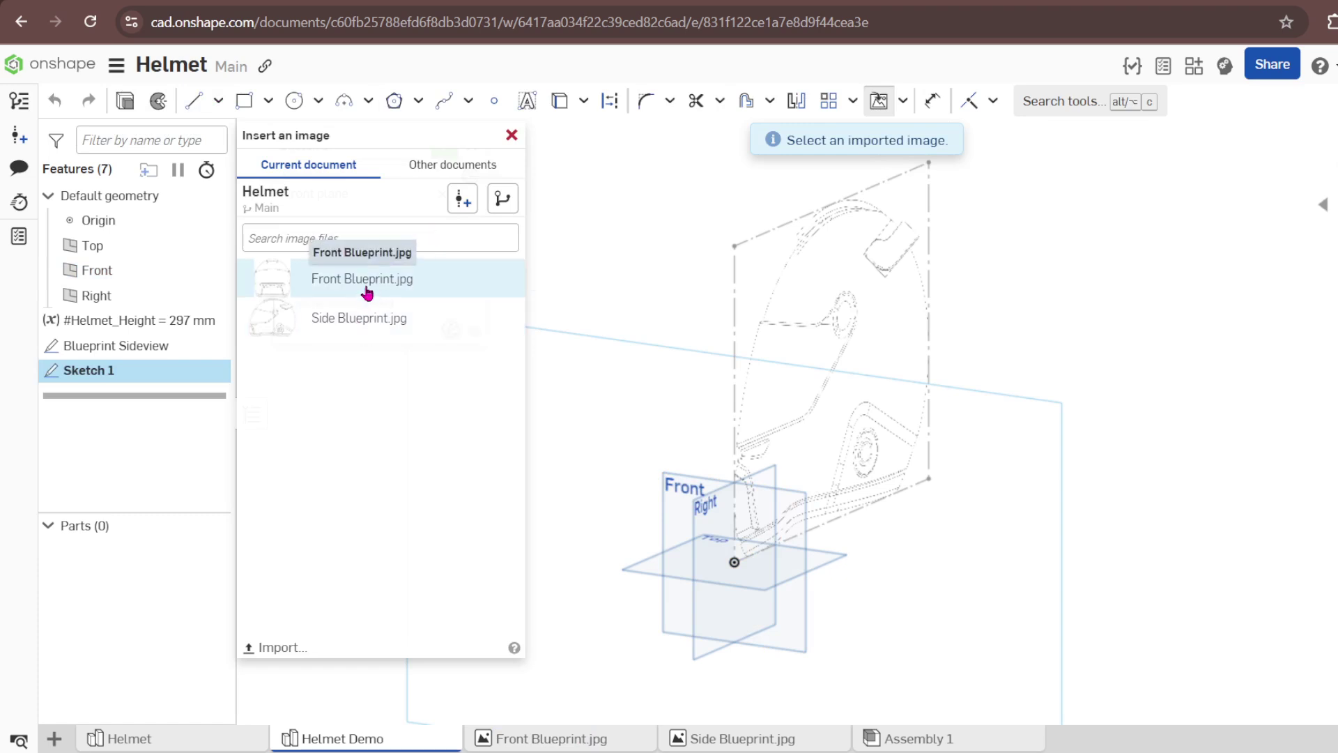
click(368, 293)
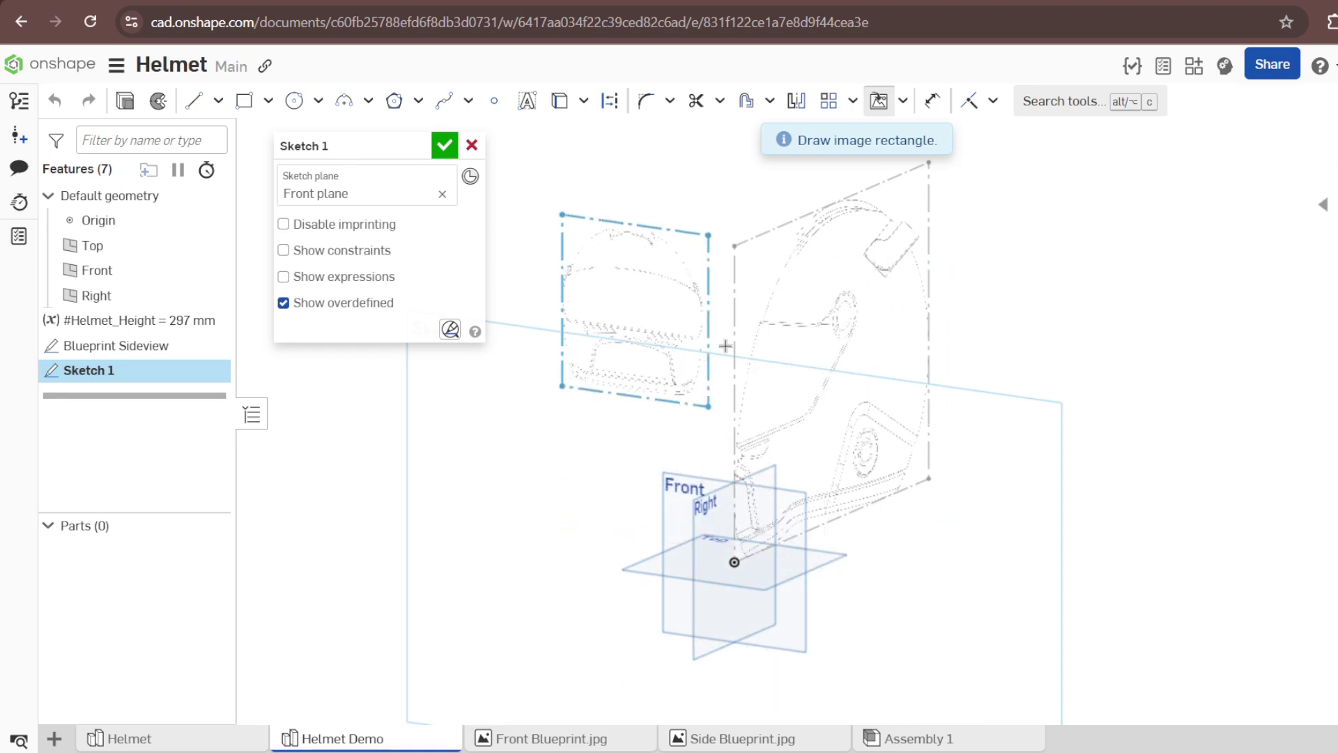
click(777, 314)
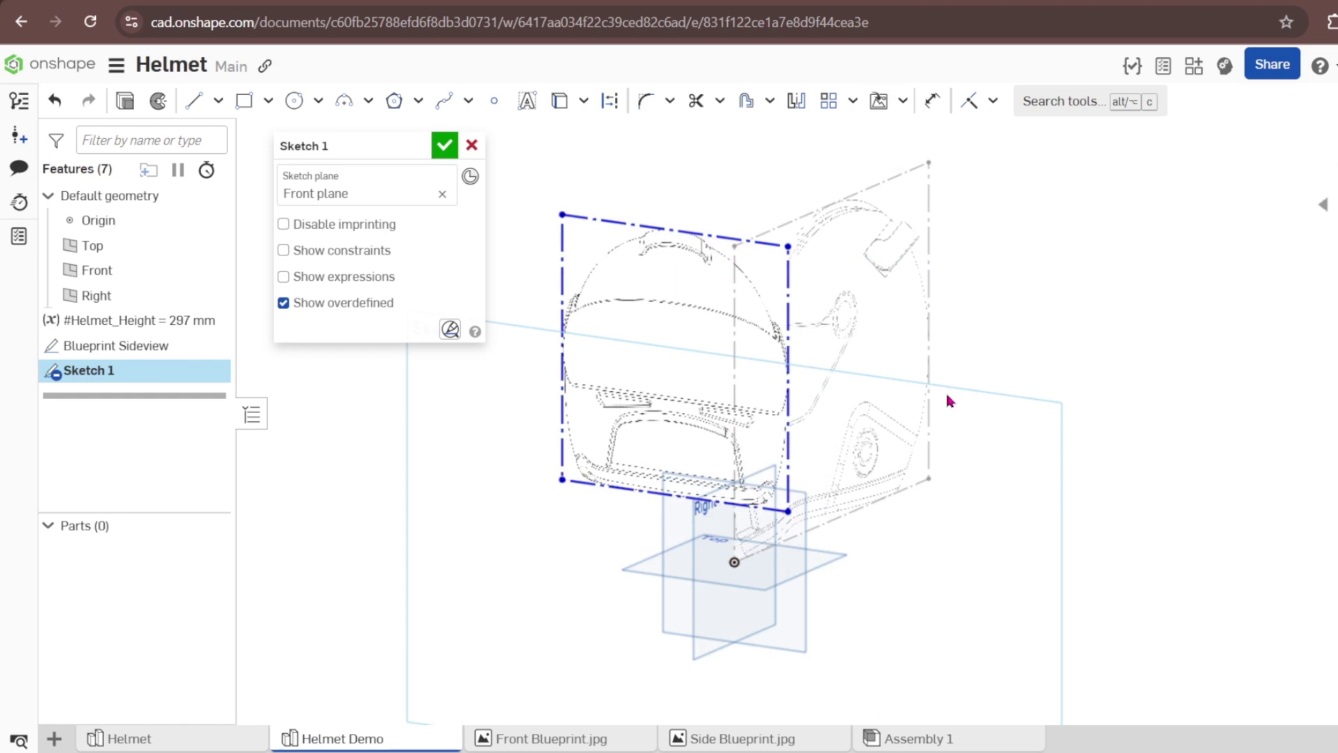
Move the front blueprint image clear of the side blueprint's vertical edge, working square to the Front plane.
key(n)
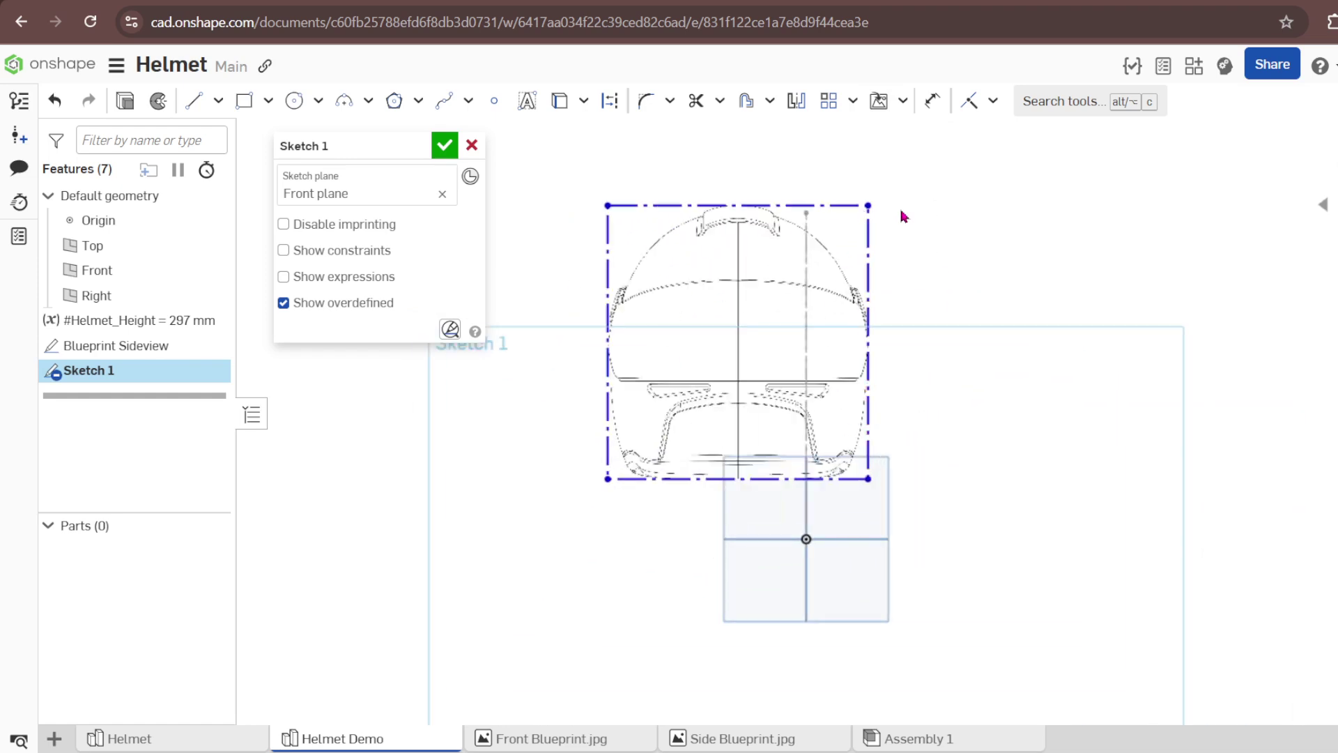
drag(836, 223, 791, 276)
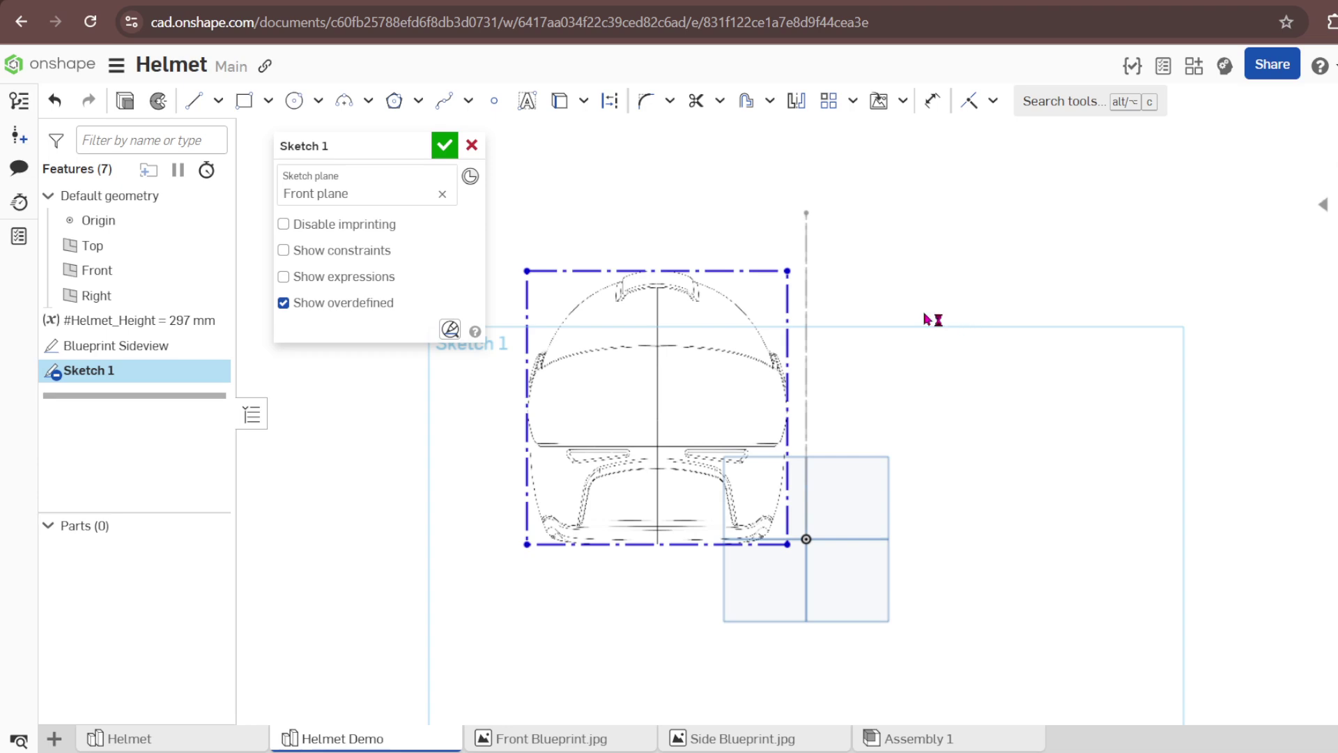
mouse_move(932, 317)
right_down()
mouse_move(872, 332)
mouse_move(863, 361)
right_up()
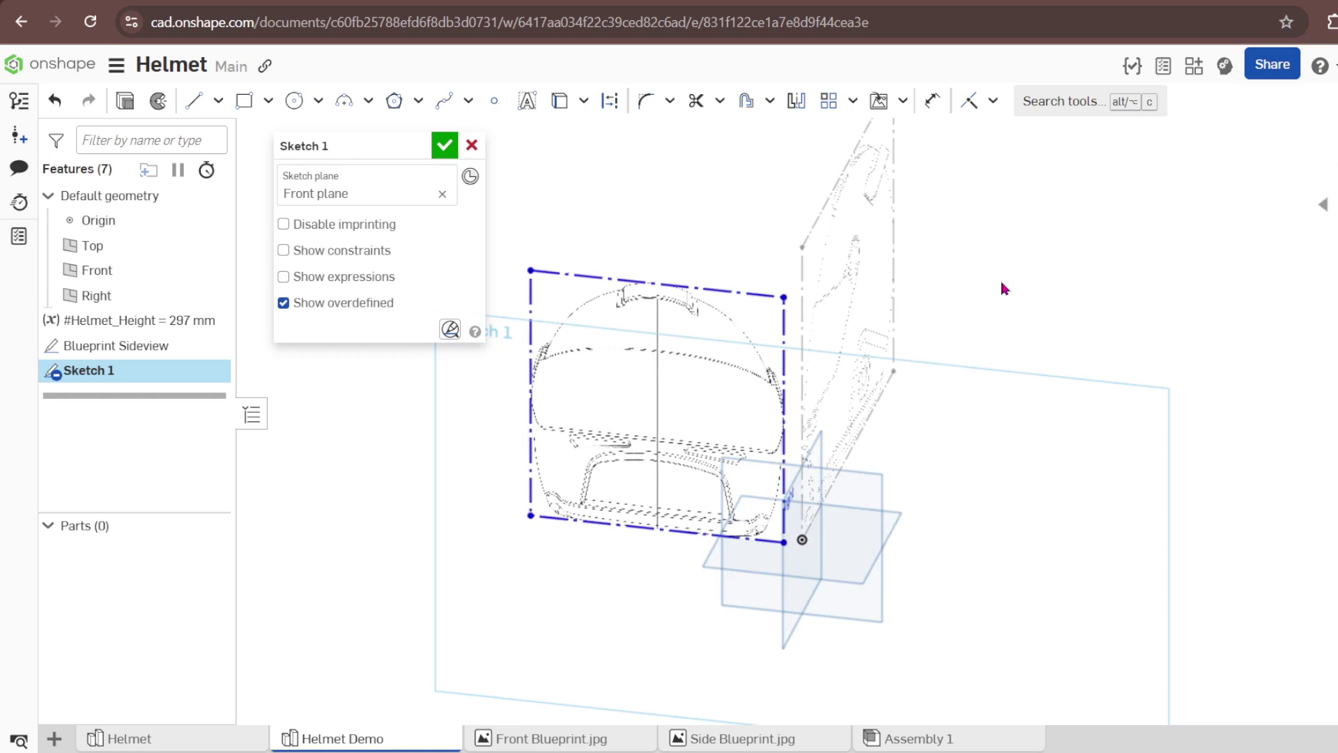
mouse_move(915, 271)
right_down()
mouse_move(893, 284)
mouse_move(907, 278)
right_up()
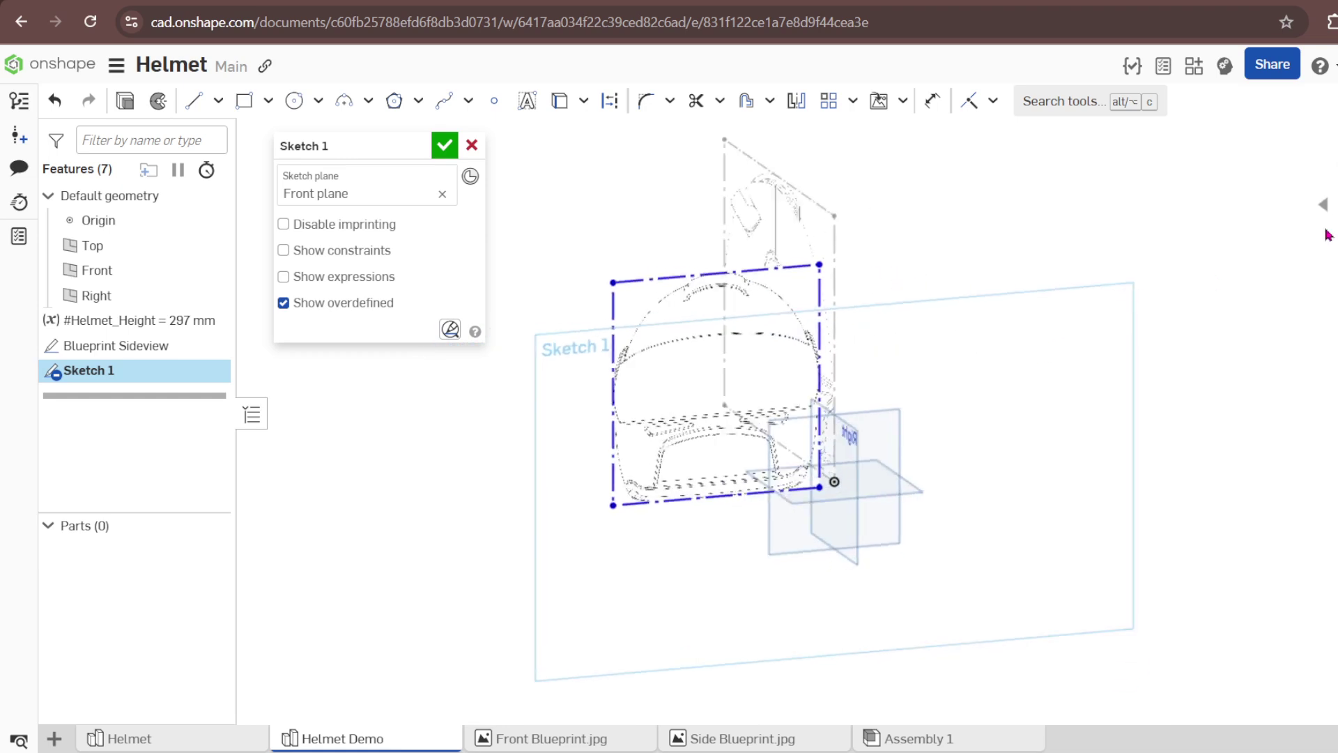
click(1323, 204)
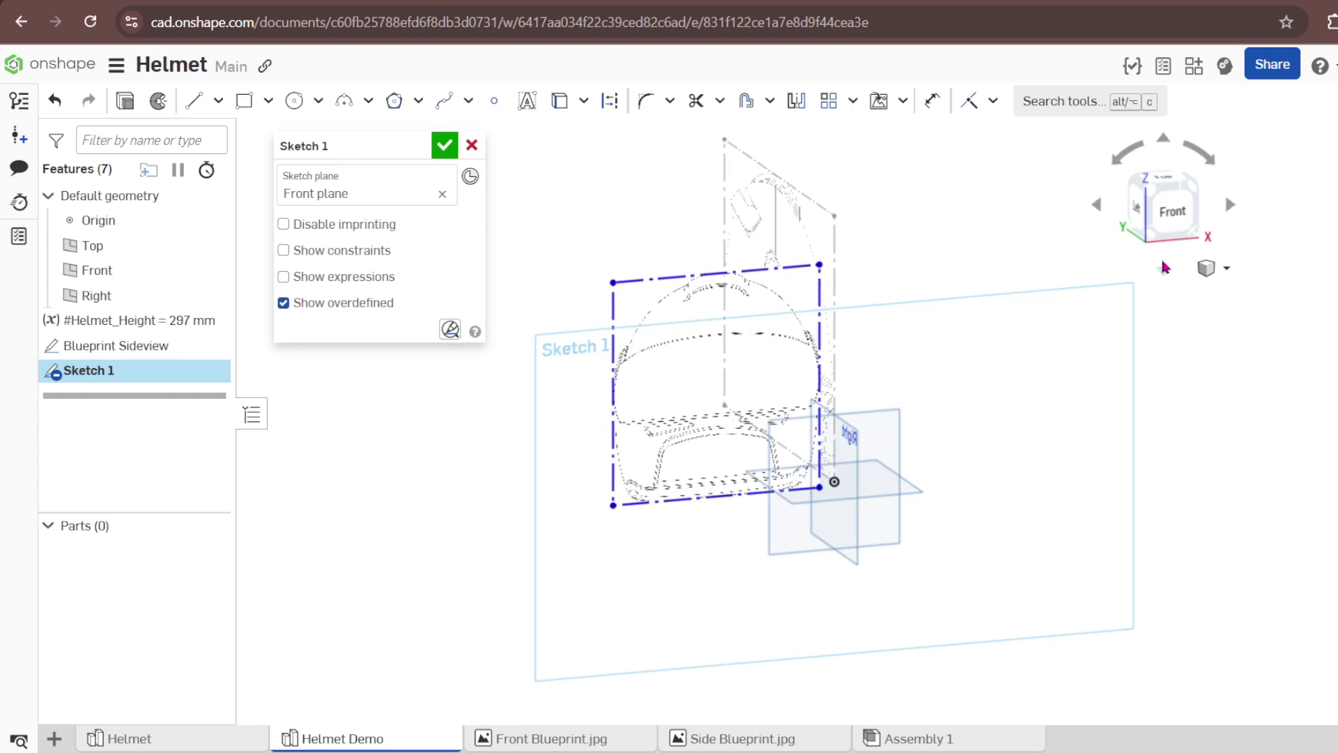
click(1179, 220)
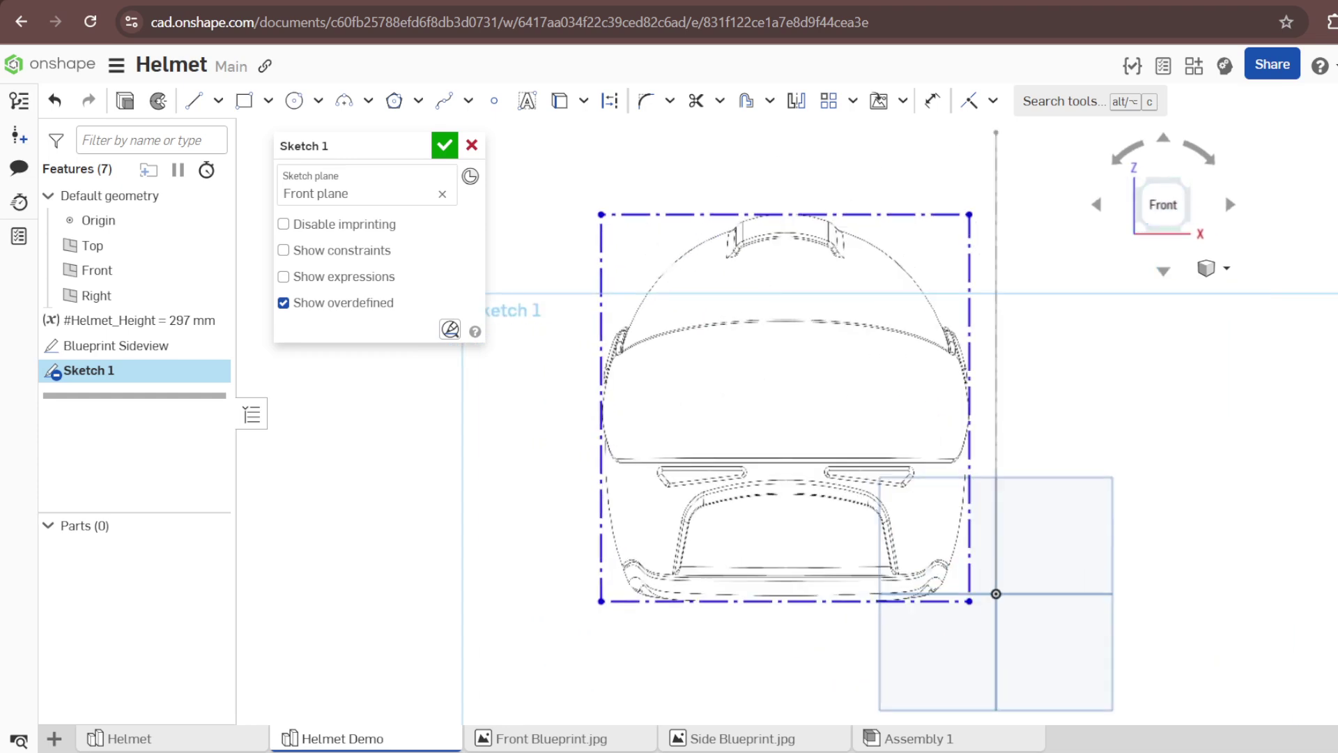
scroll(830, 337, down, 2)
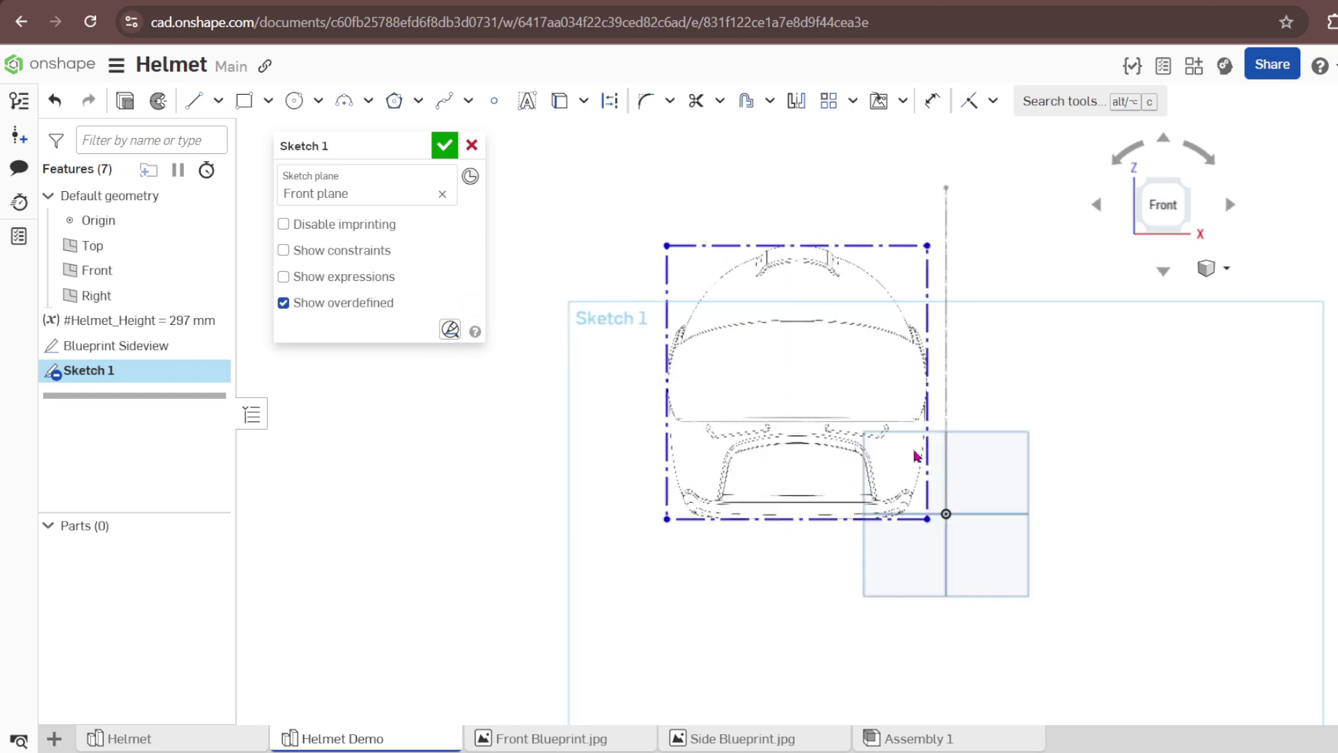
drag(931, 373, 840, 373)
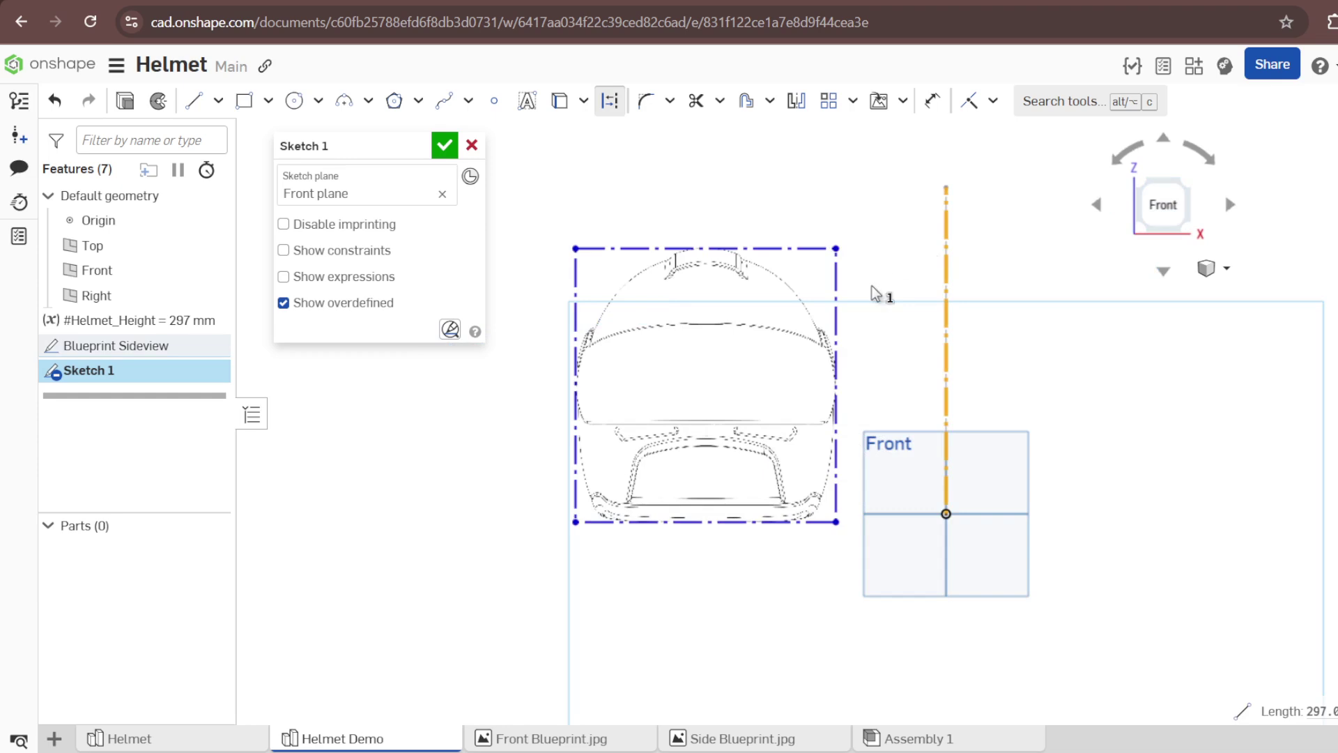
Apply an Equal constraint between the front image's vertical edge and the side blueprint's vertical edge.
right_click(839, 302)
click(905, 269)
key(d)
click(950, 272)
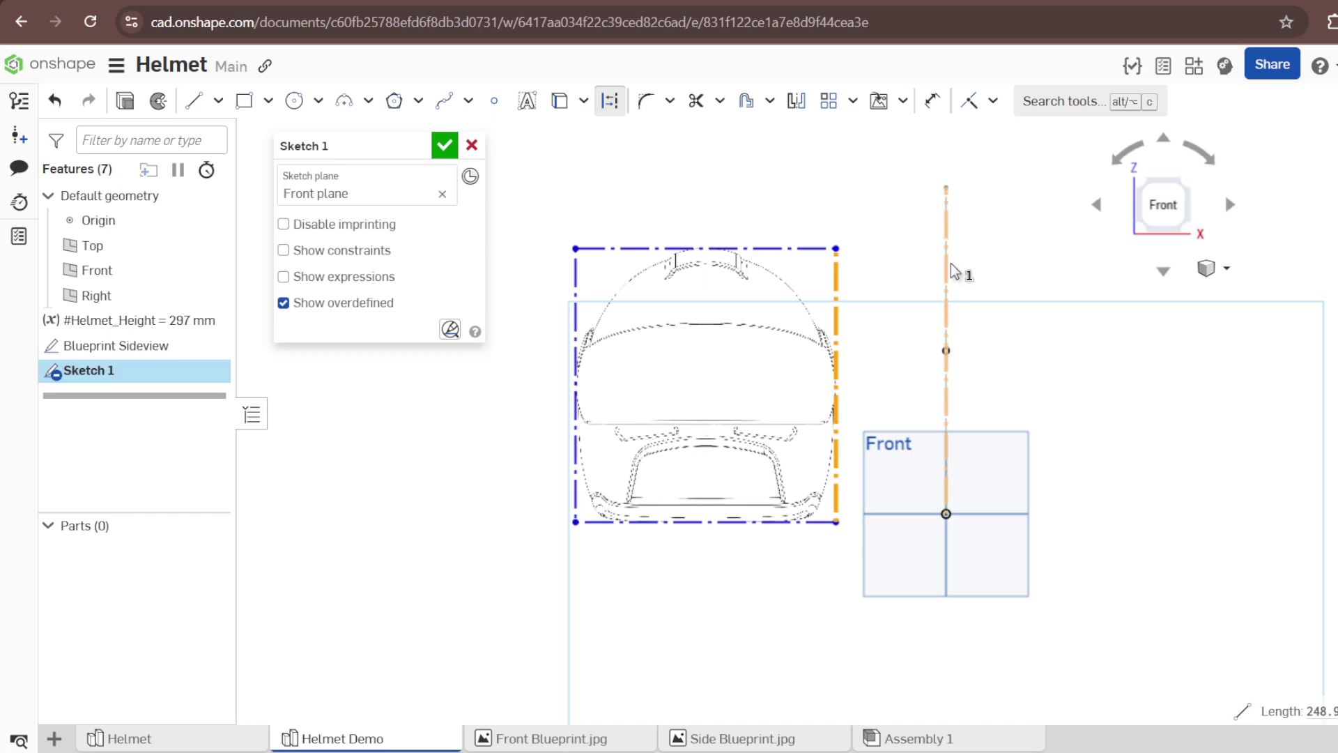
key(e)
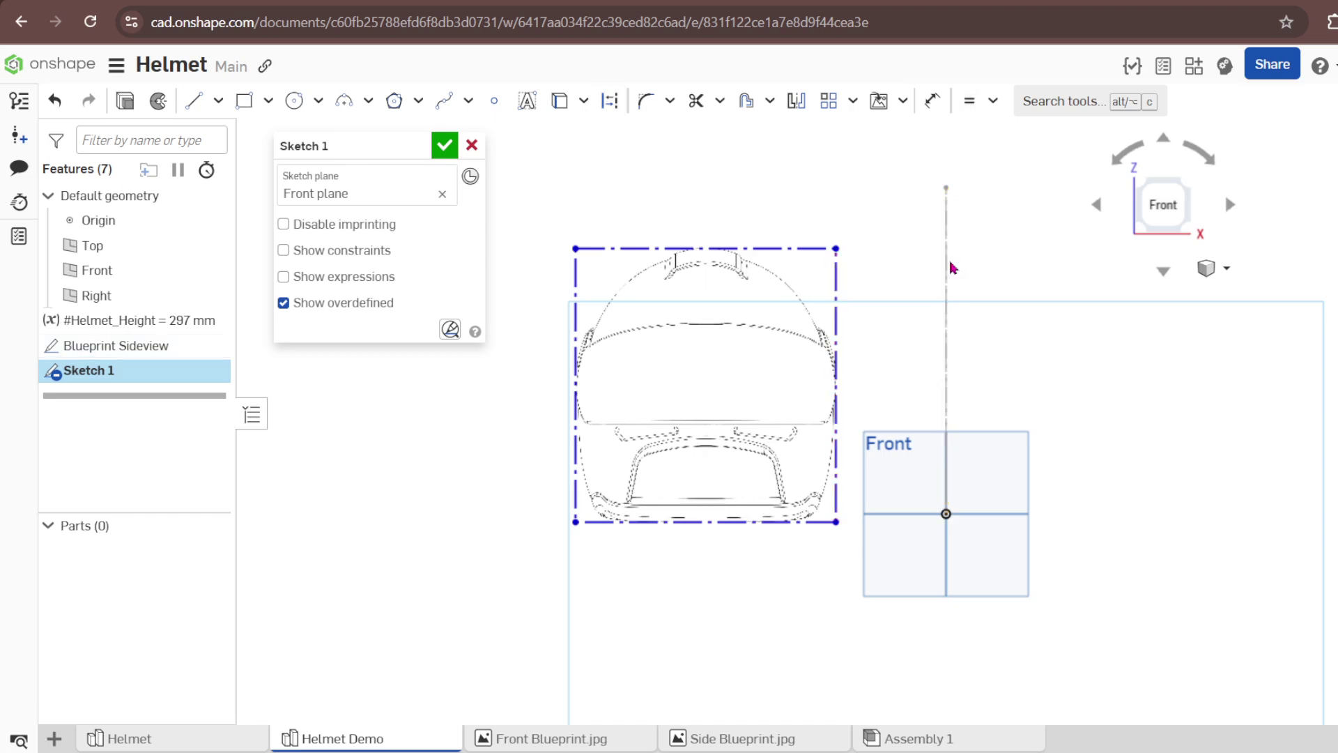
click(993, 103)
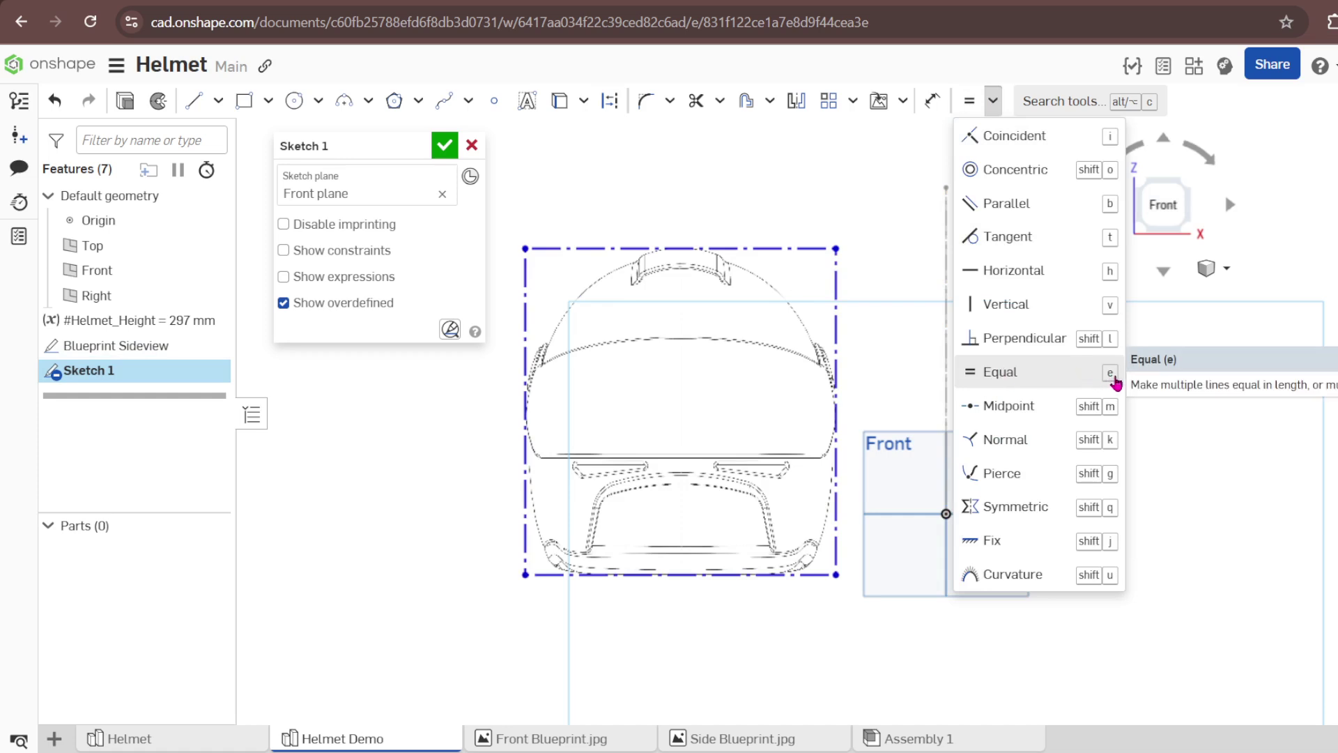
click(1201, 435)
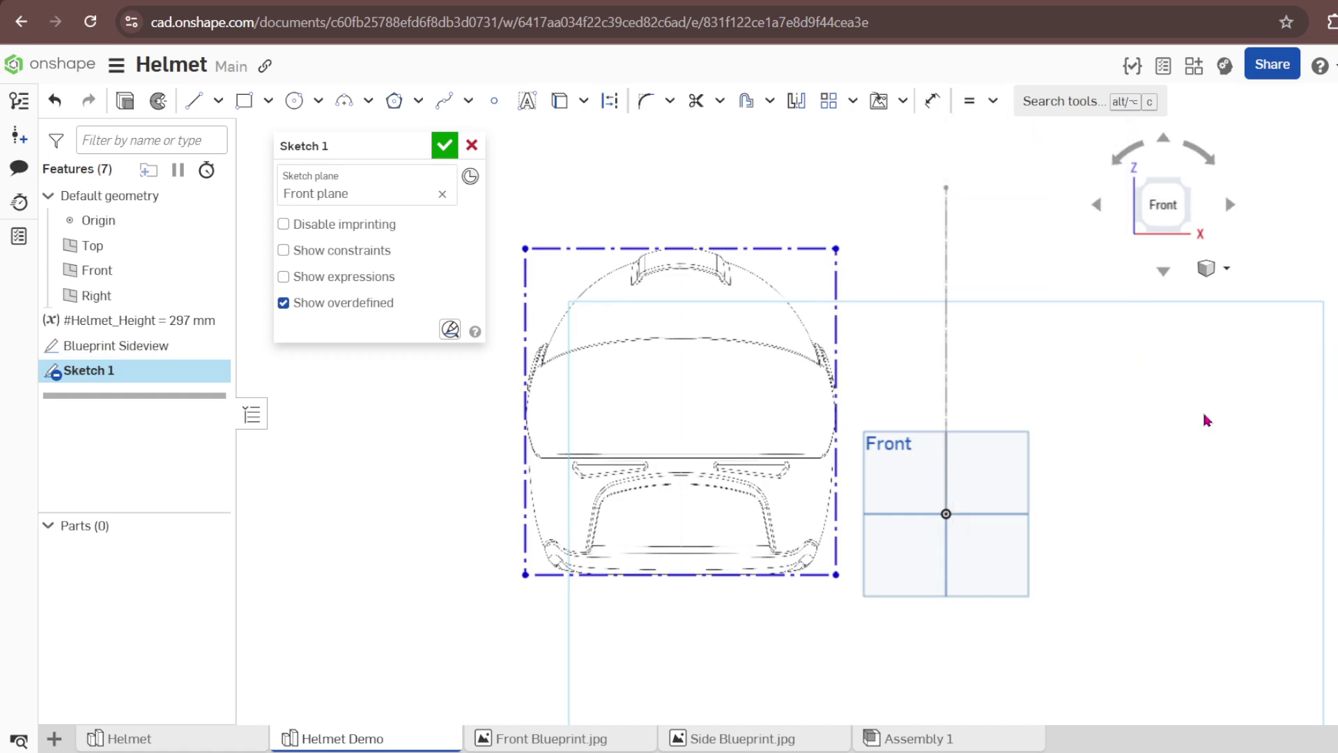
Apply a Midpoint constraint between the front image's bottom edge and the origin.
click(683, 582)
click(994, 103)
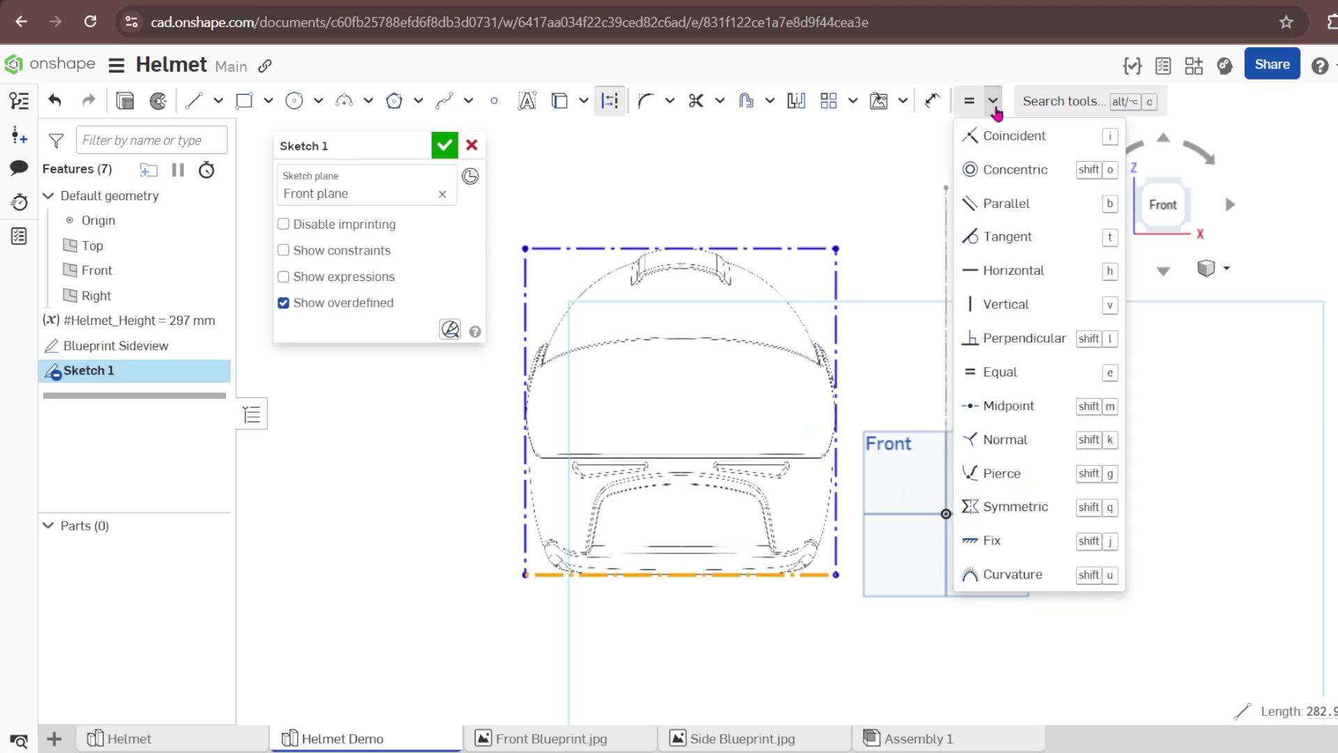
click(1001, 407)
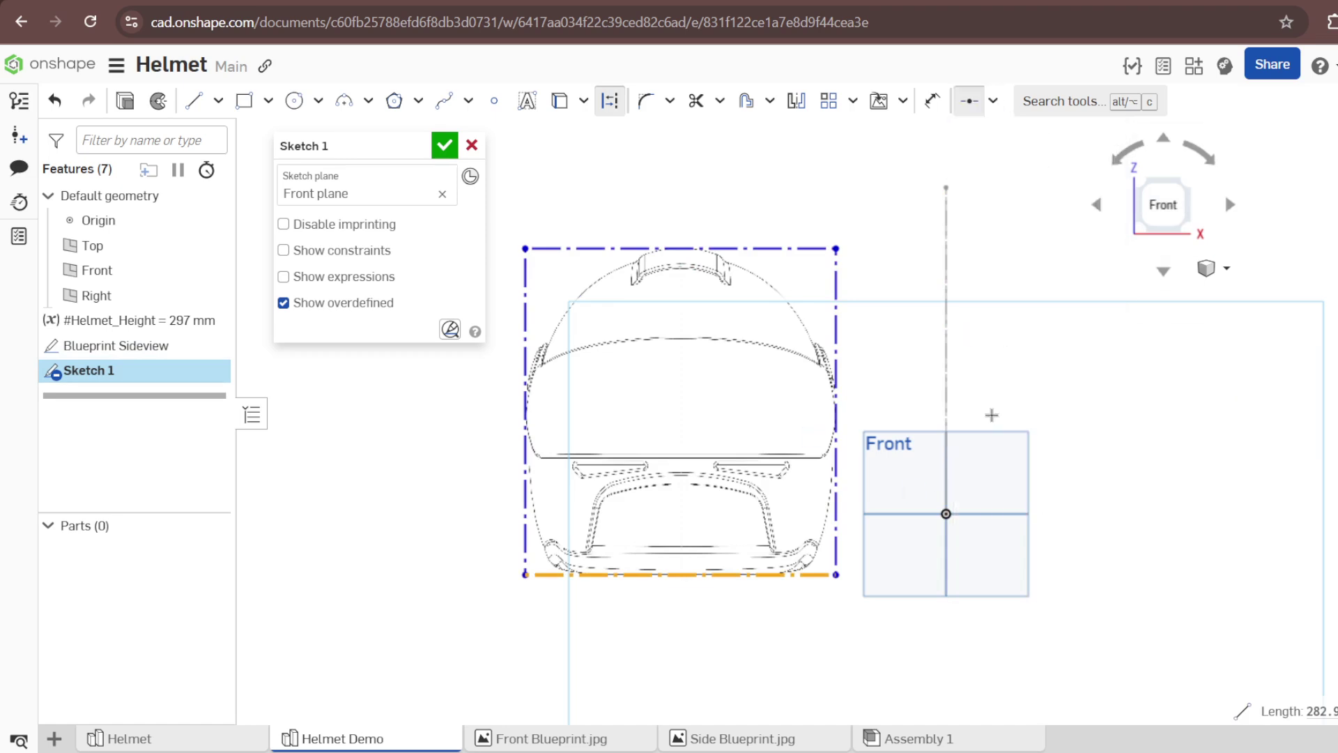
click(946, 514)
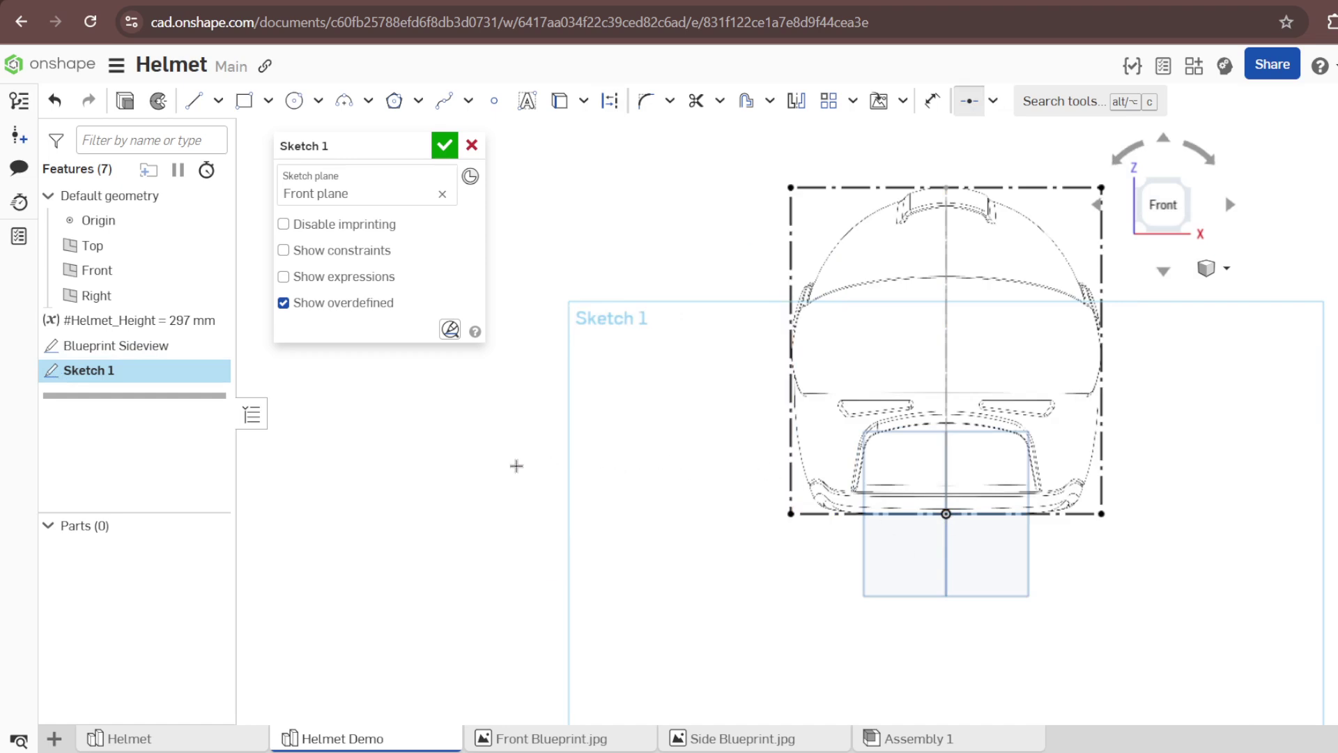
Finish the front blueprint sketch and check the alignment of both blueprints from the right and front views.
scroll(517, 450, down, 2)
scroll(803, 419, up, 2)
scroll(823, 533, up, 2)
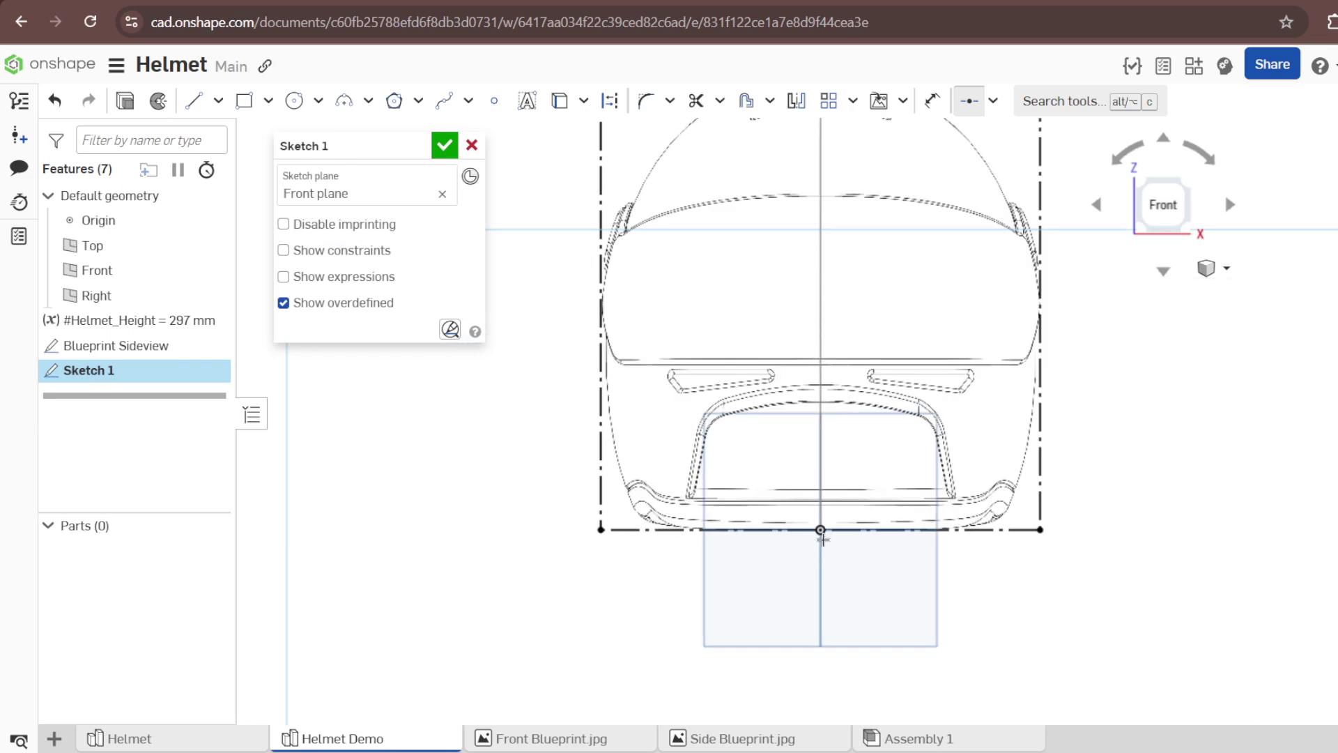
scroll(839, 544, down, 1)
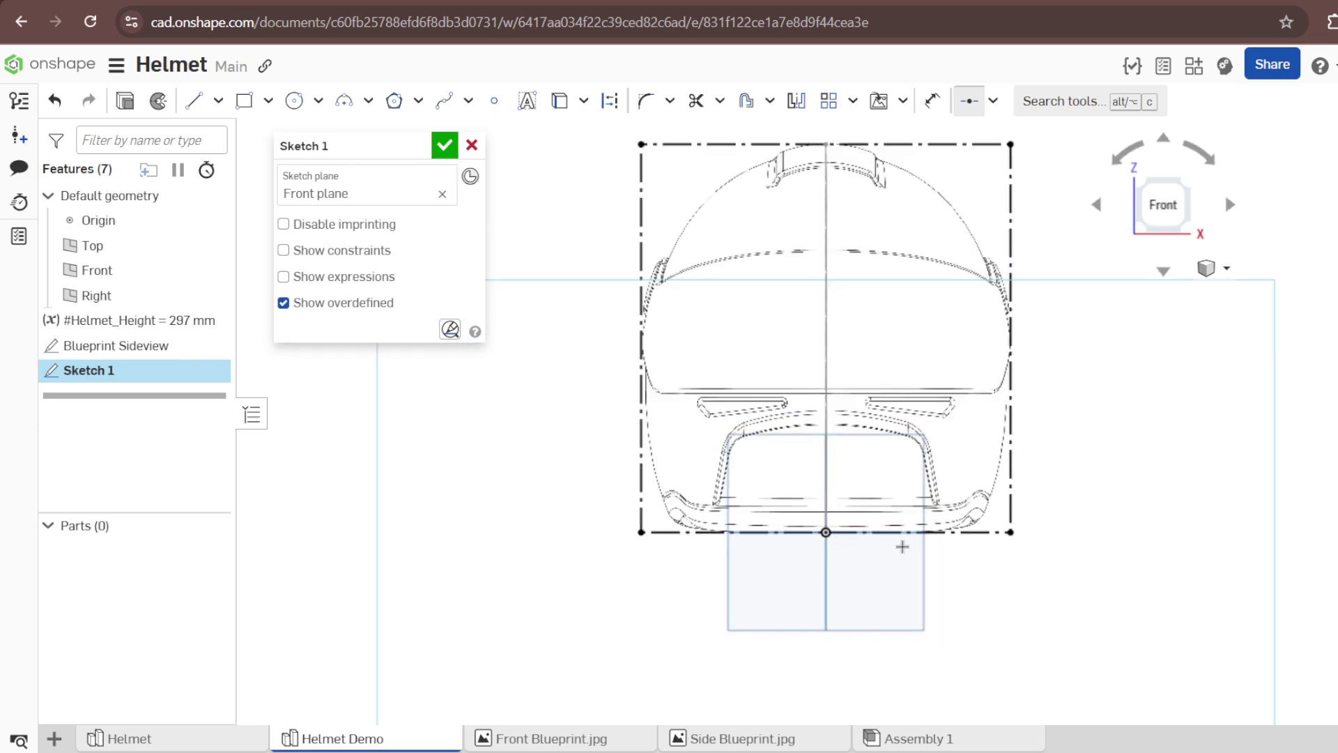
scroll(962, 509, down, 1)
key(shift+7)
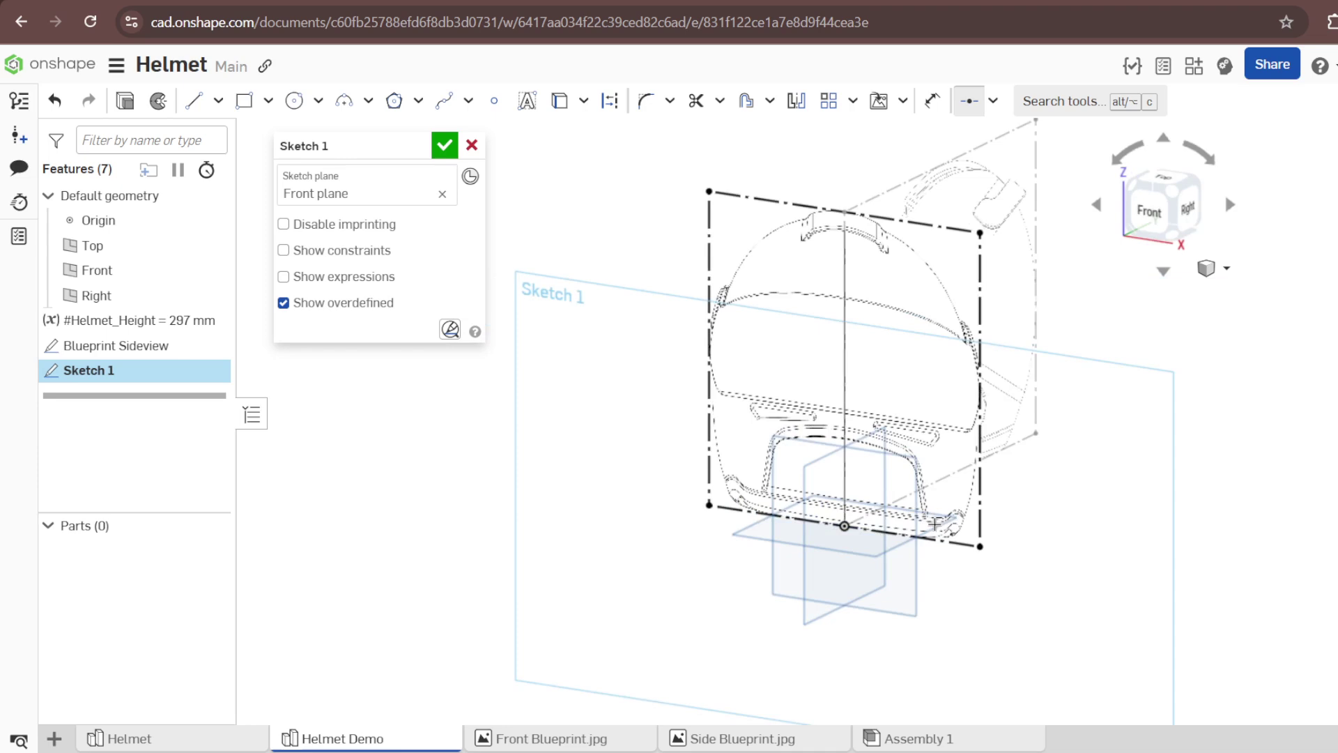
click(439, 148)
right_drag(439, 149, 986, 278)
click(1176, 219)
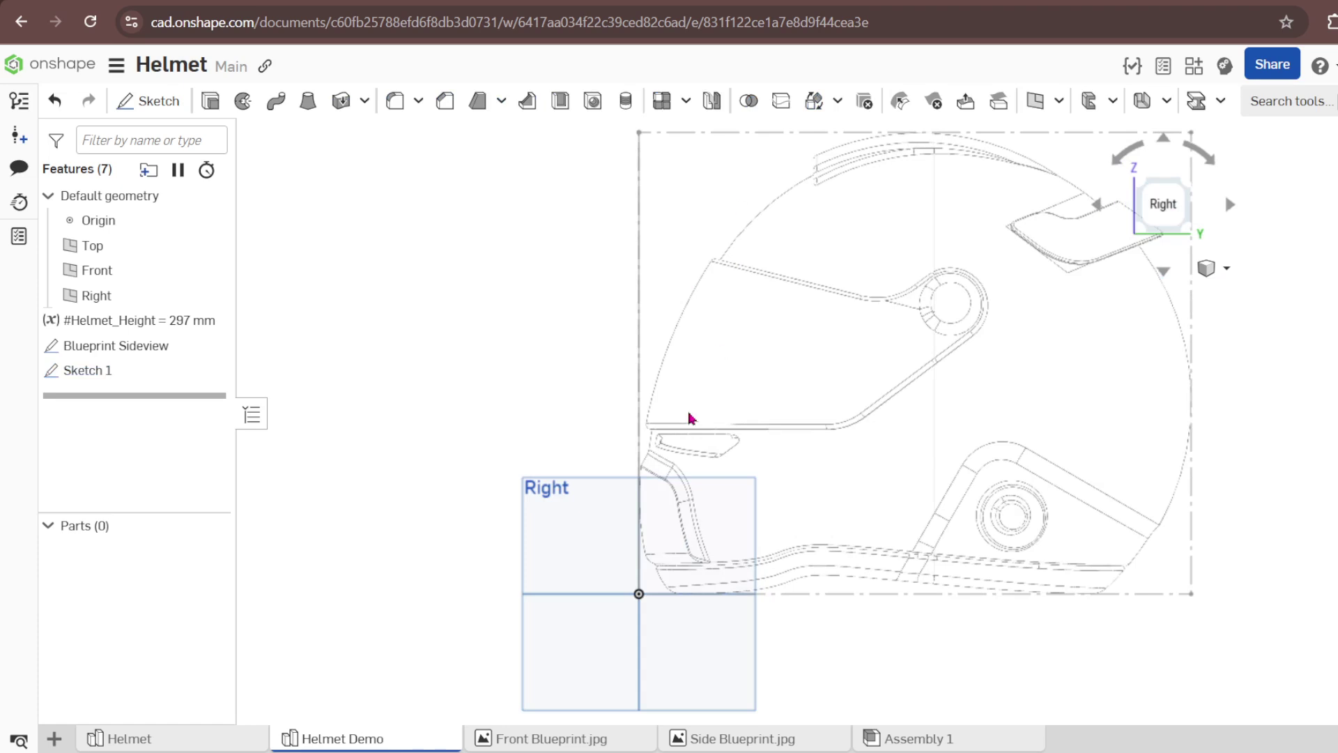
key(shift+7)
click(1155, 214)
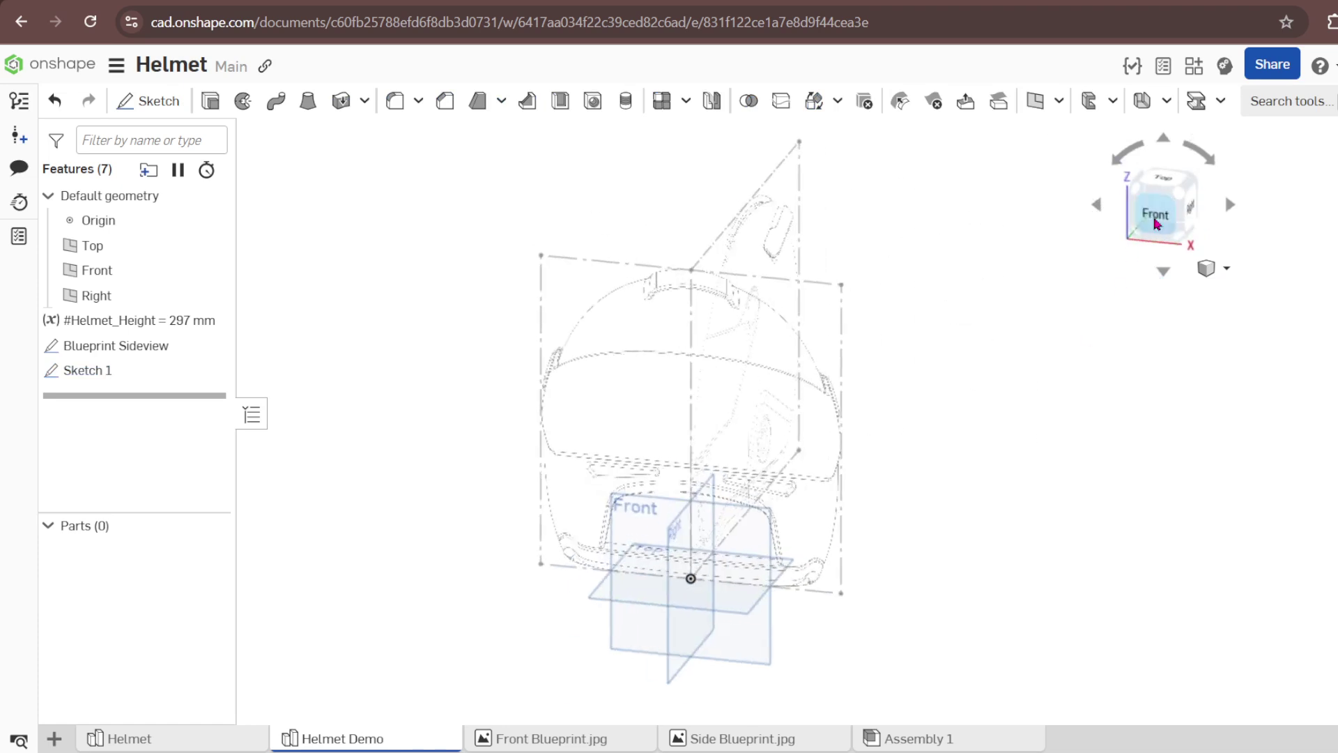
scroll(659, 339, down, 2)
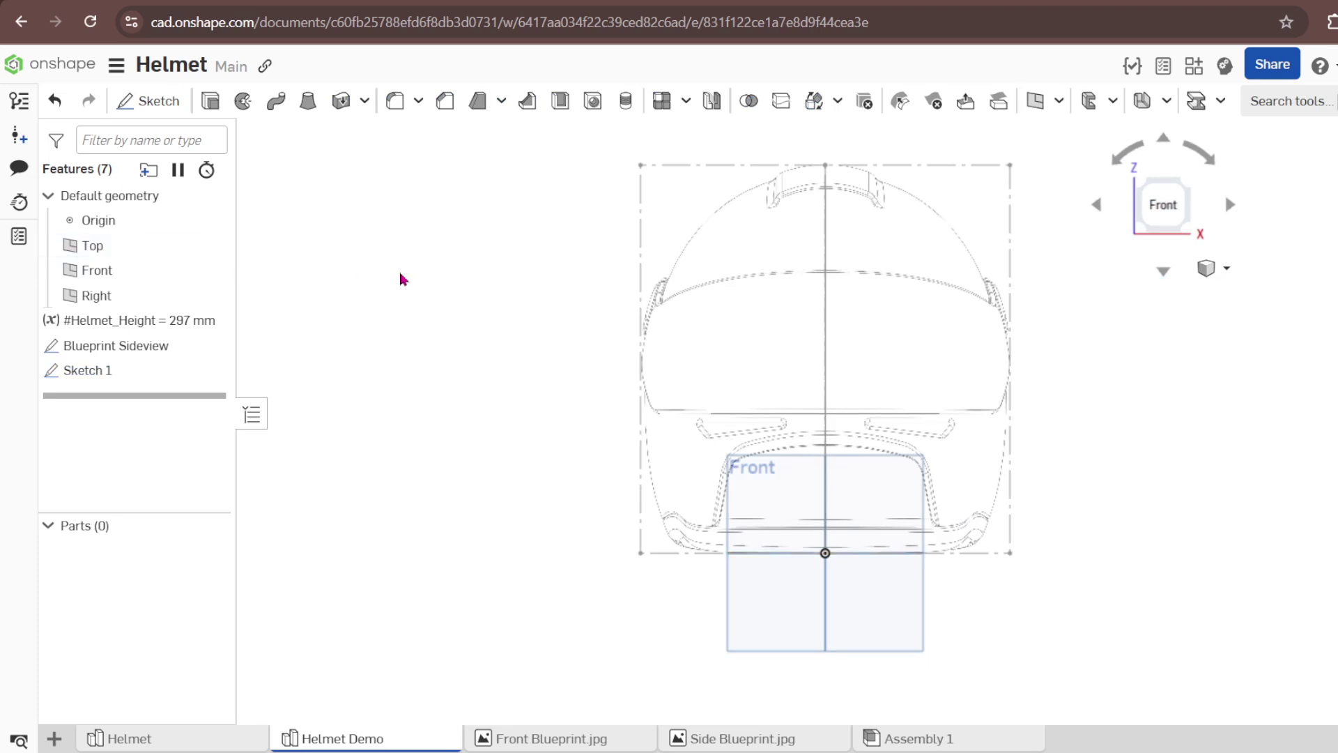
Toggle the default planes off and on to compare the front blueprint with and without them.
key(p)
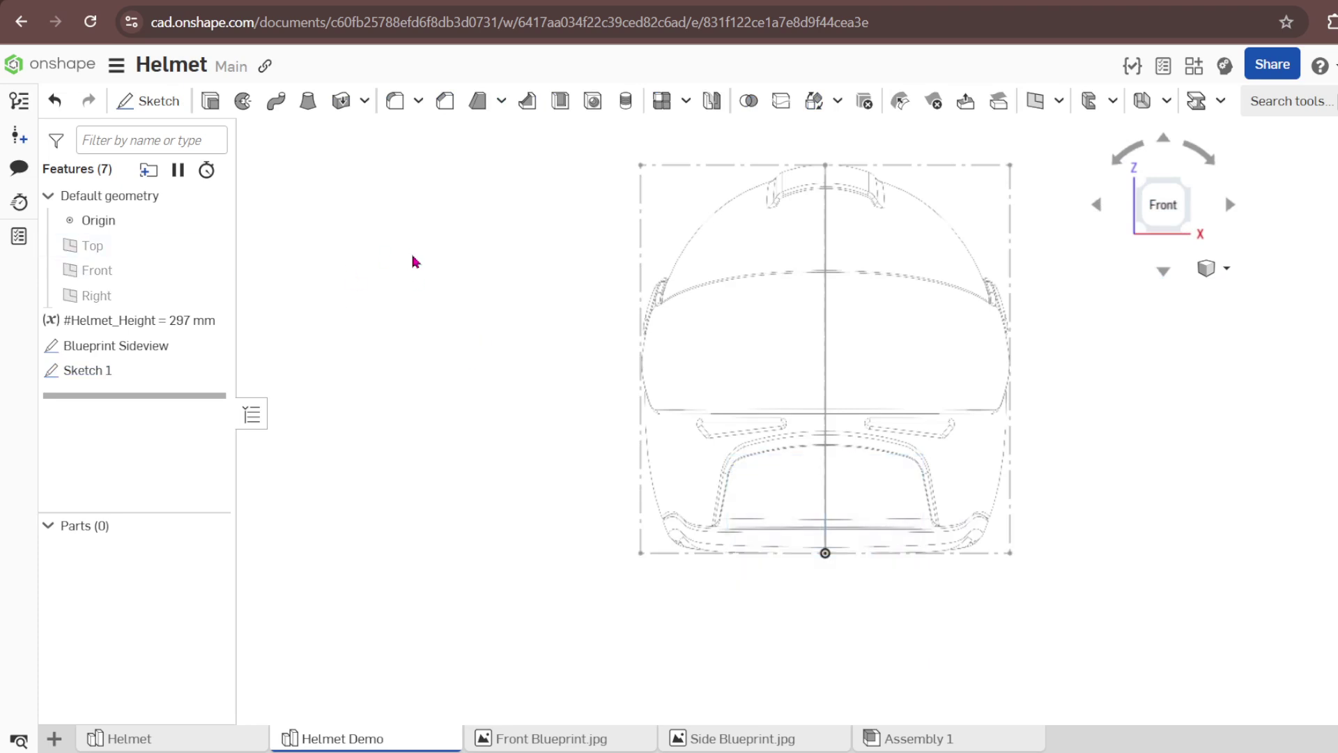
key(p)
key(p)
key(p)
key(p)
key(p)
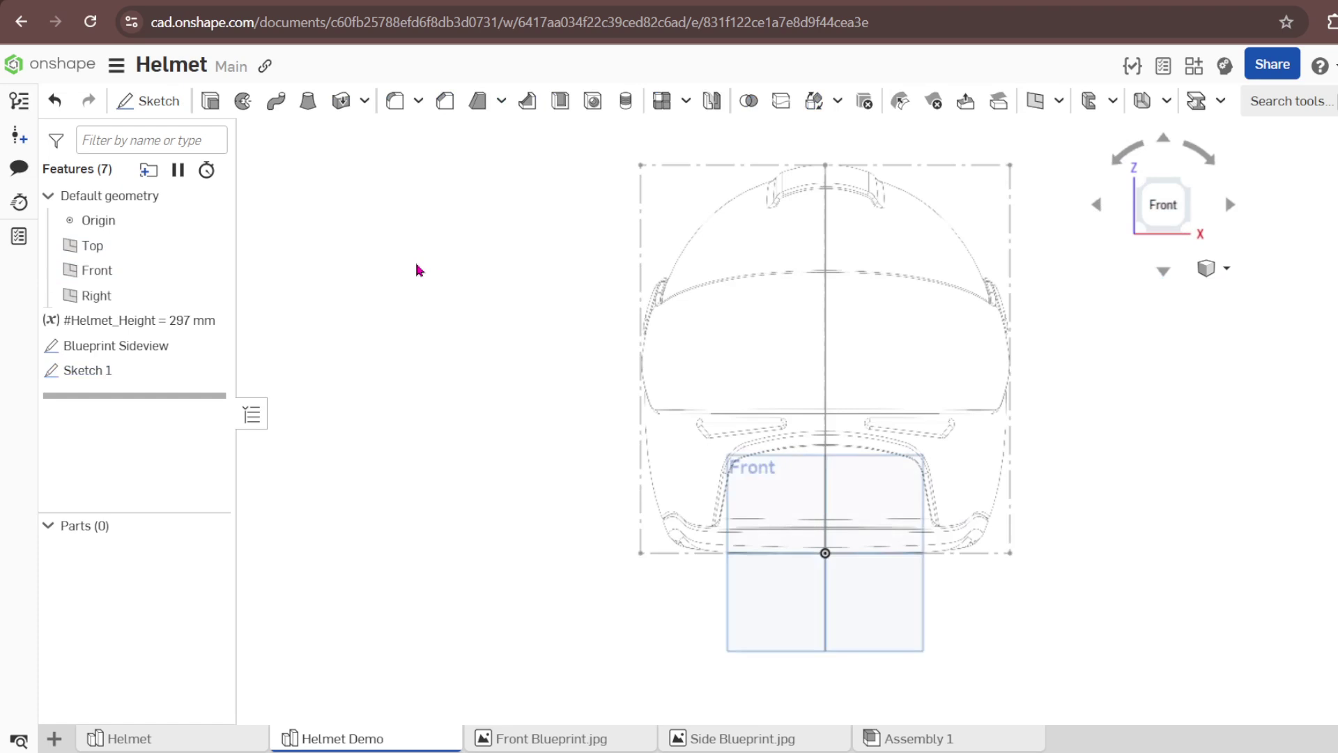
Hide the default planes and view the front and side blueprints together at an angle.
key(p)
key(p)
key(p)
key(p)
key(p)
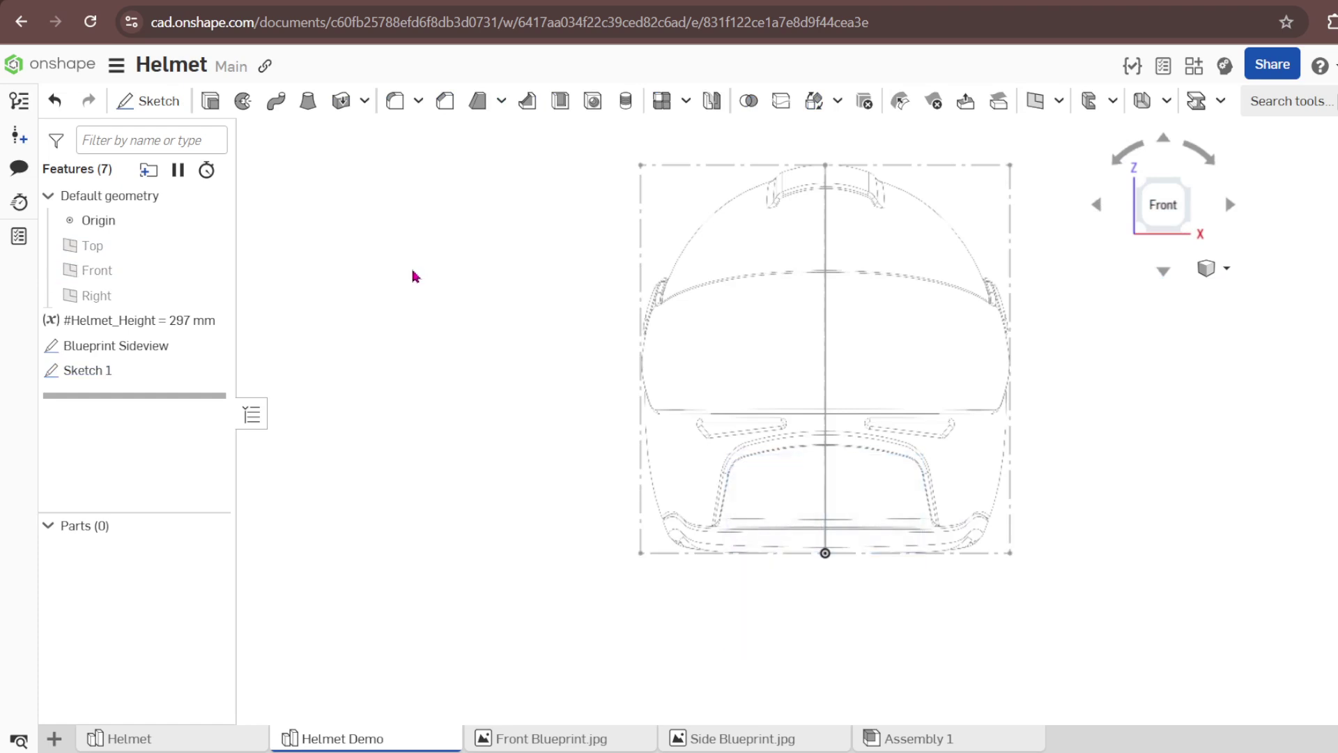
key(p)
key(p)
key(Left)
key(Left)
key(Left)
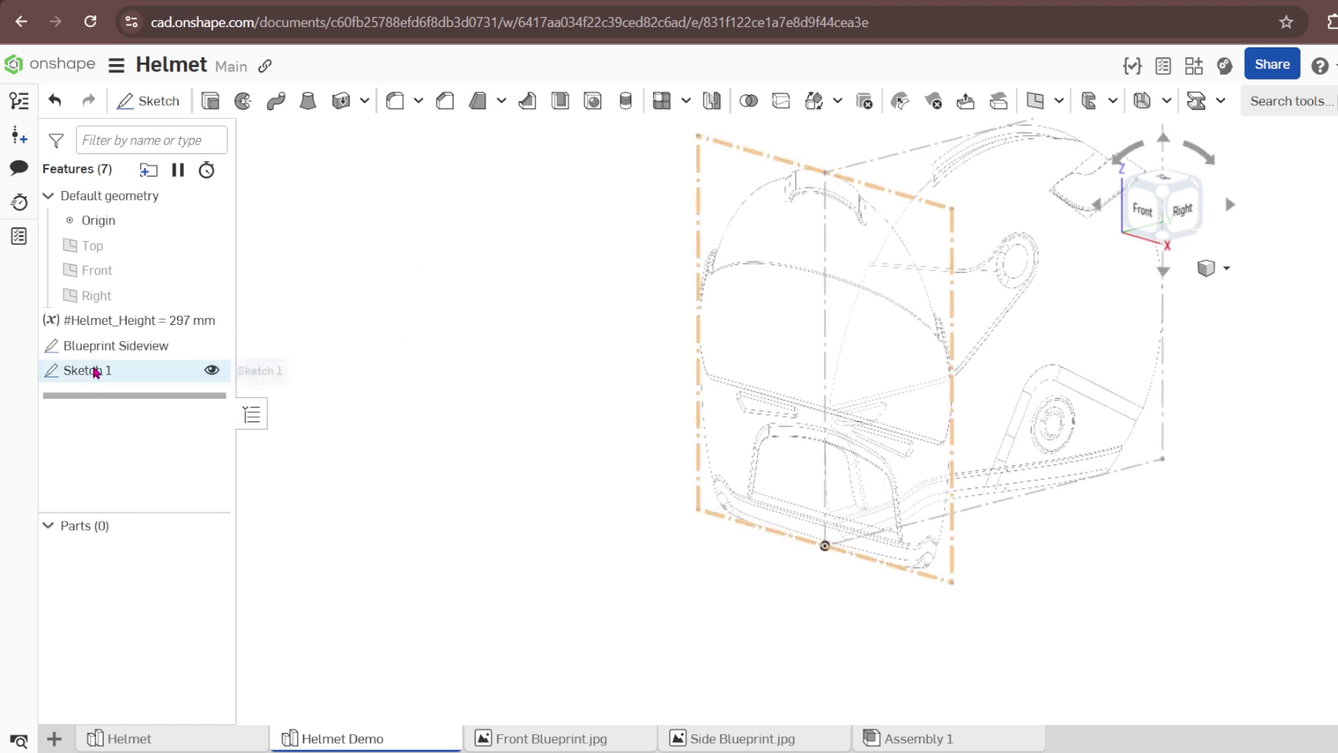
Rename the front image sketch, Sketch 1, as Blueprint Frontview.
right_click(95, 372)
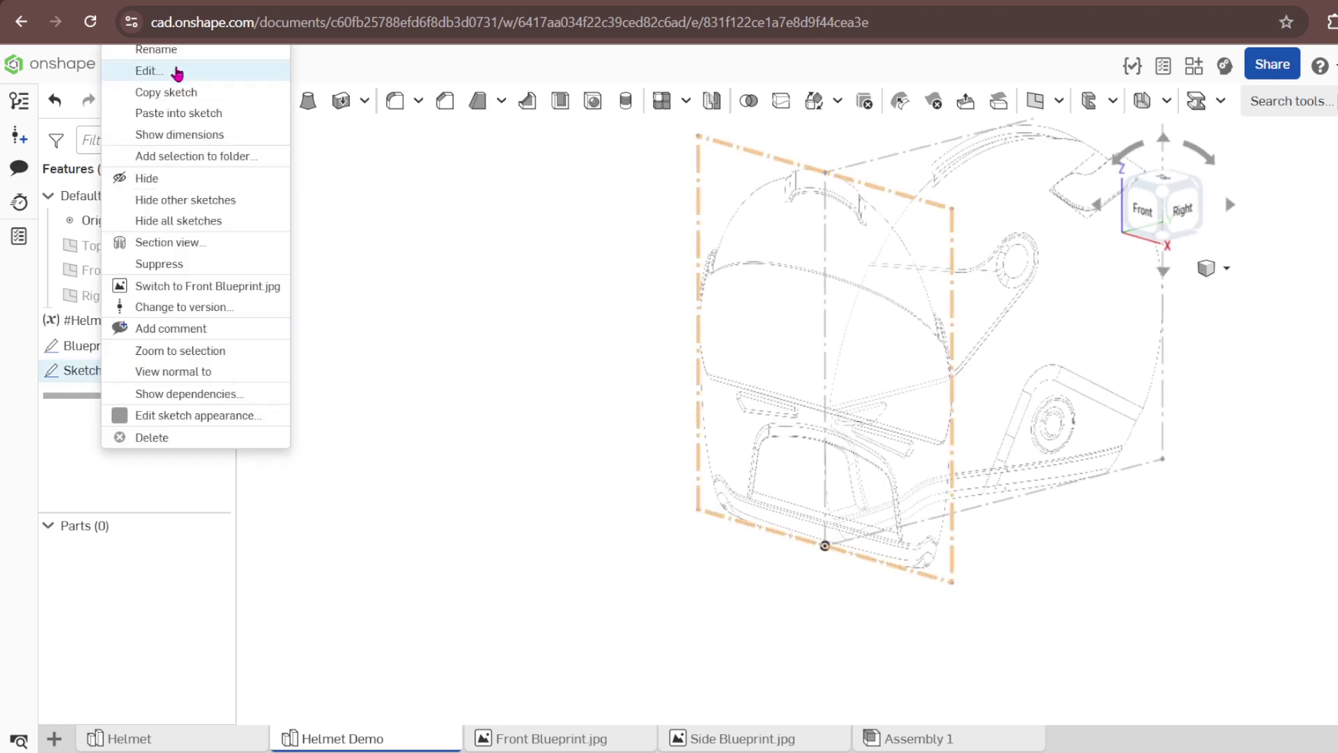
click(175, 52)
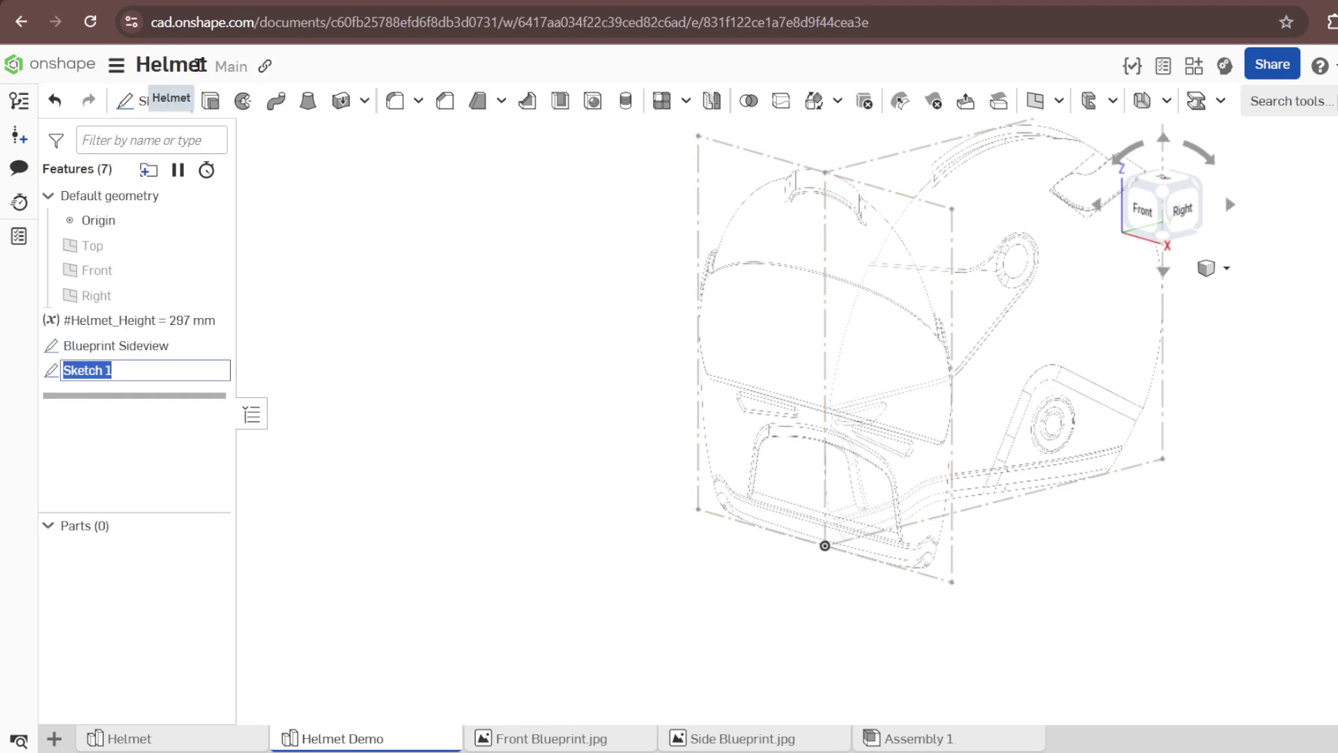
text(Fro)
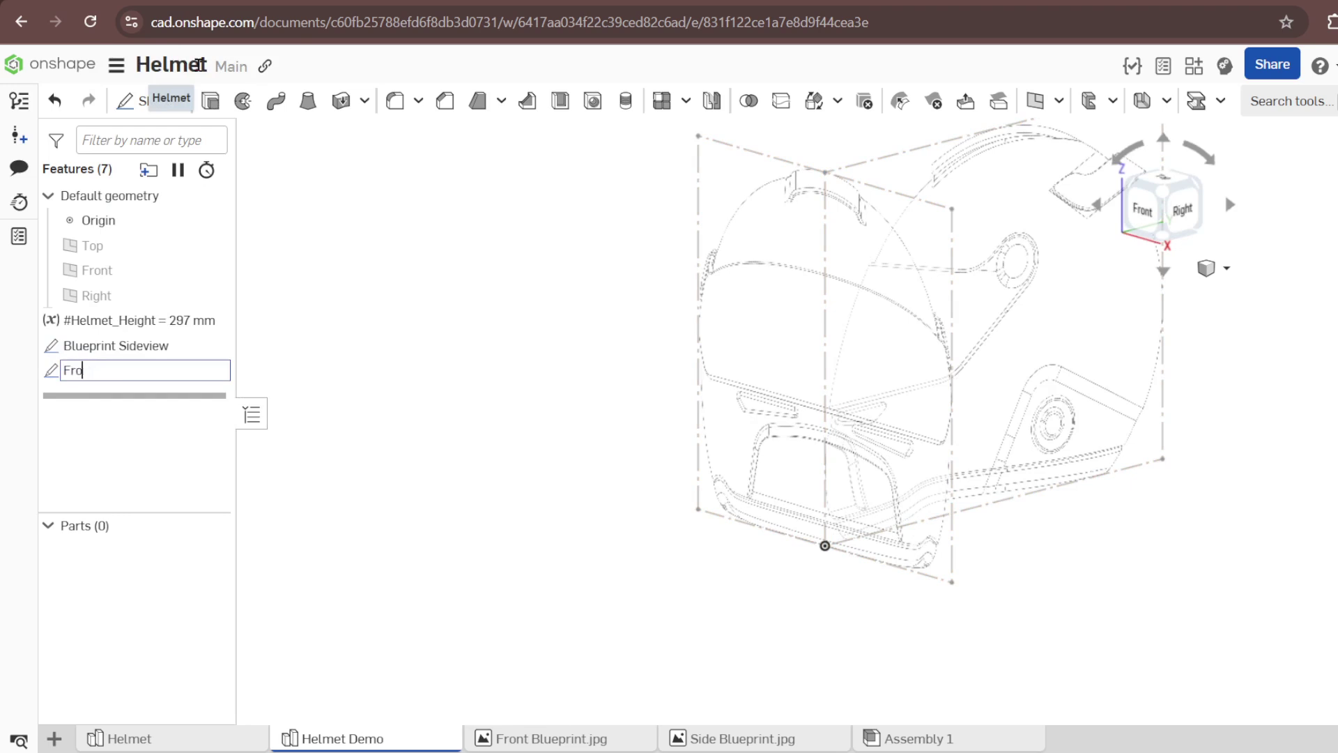
text(Blueprint)
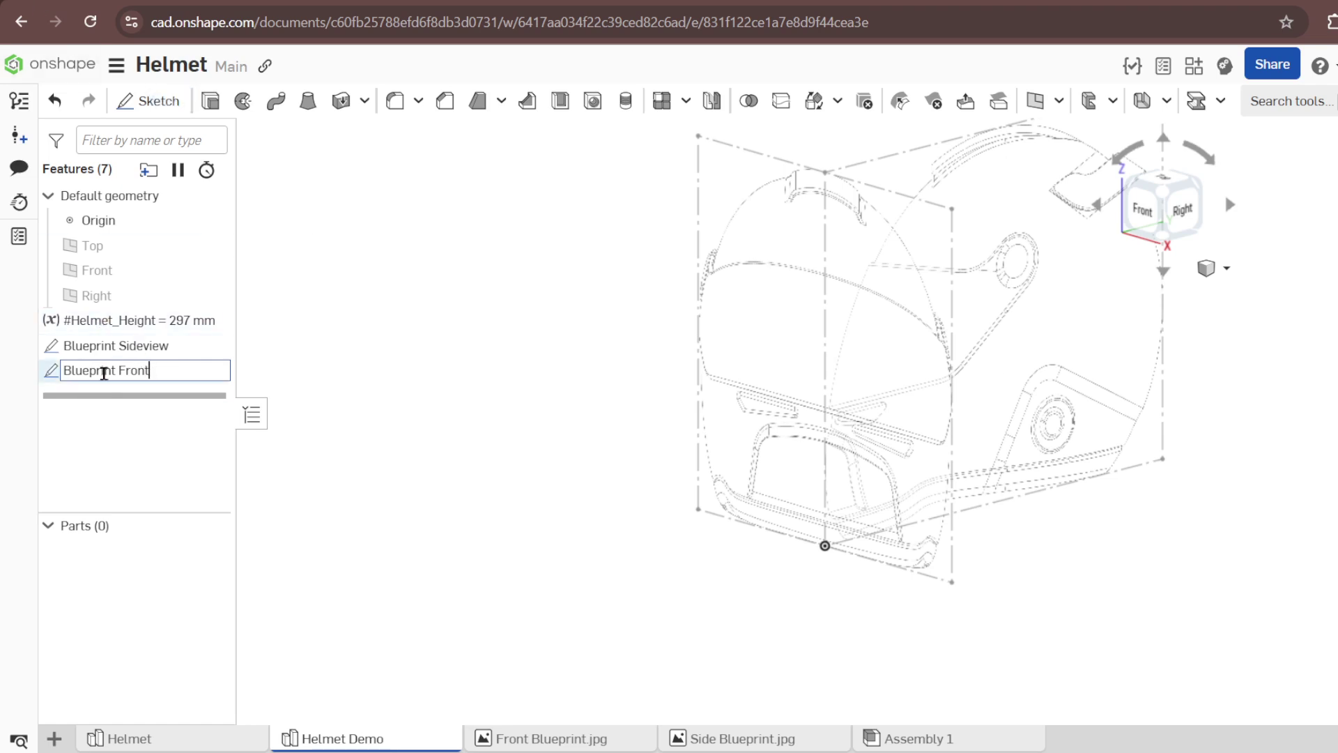
click(148, 371)
text(view)
key(Return)
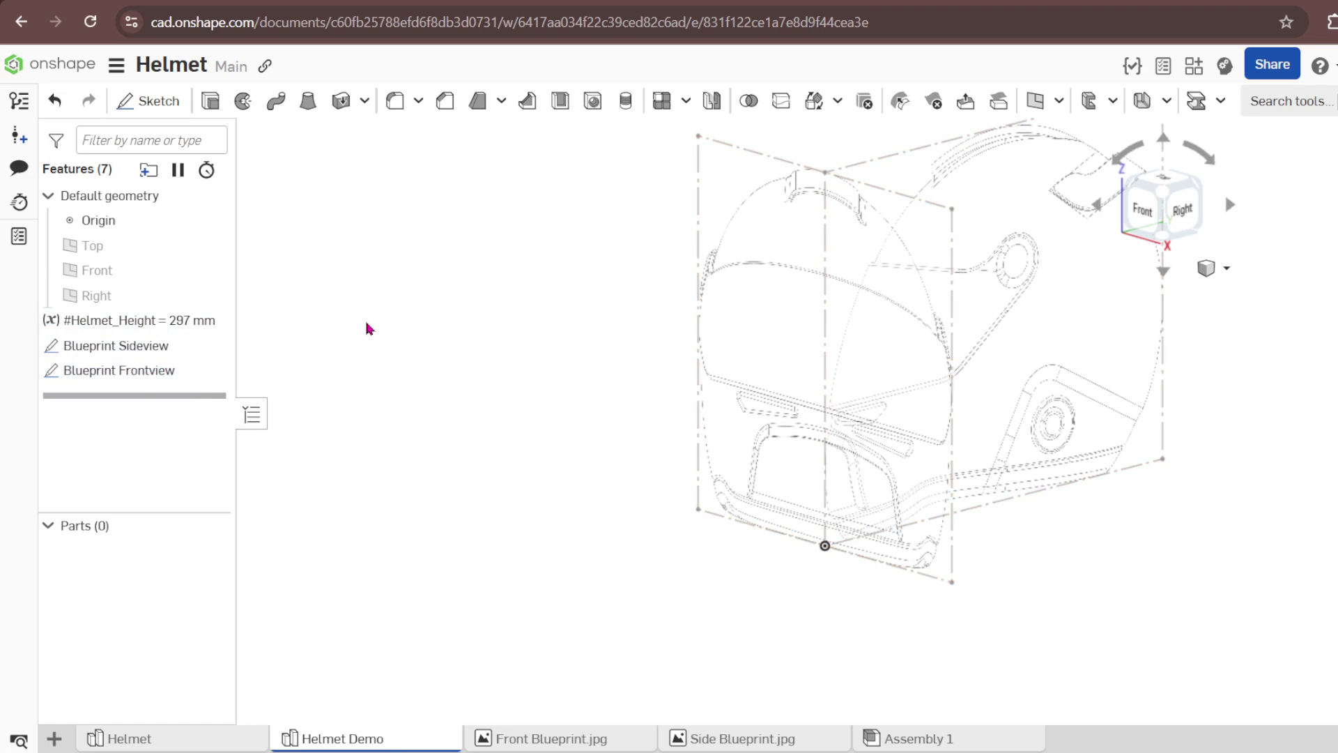
Group the Blueprint Sideview and Blueprint Frontview sketches in a new folder named BLUEPRINTS and check the folder's contents.
click(125, 354)
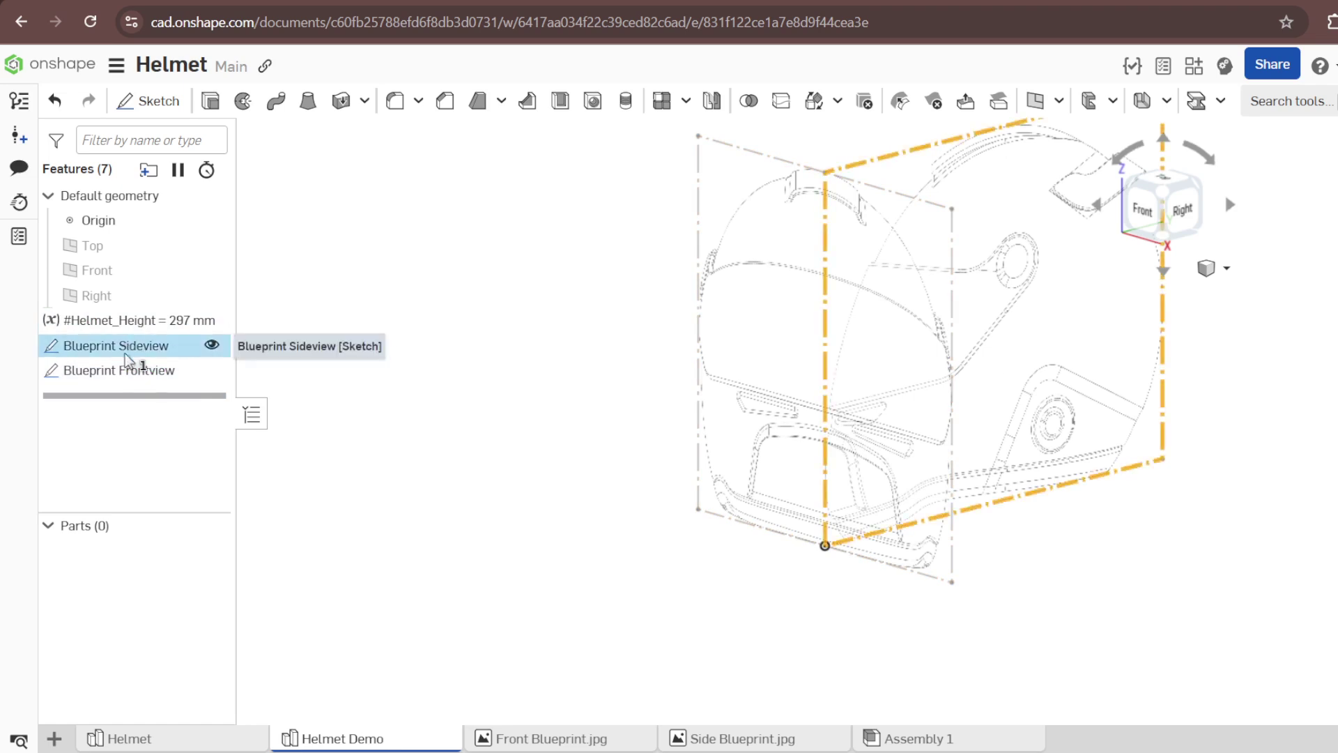
right_click(126, 378)
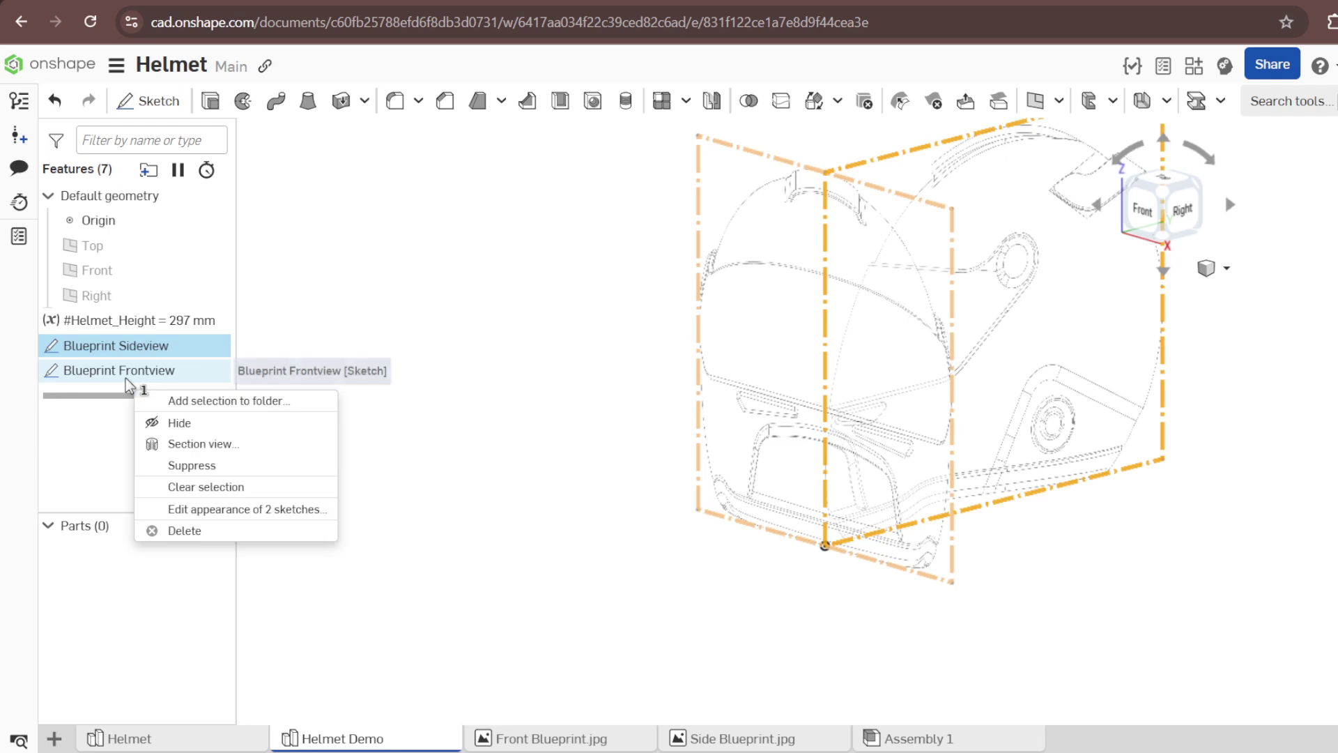
ctrl+click(168, 374)
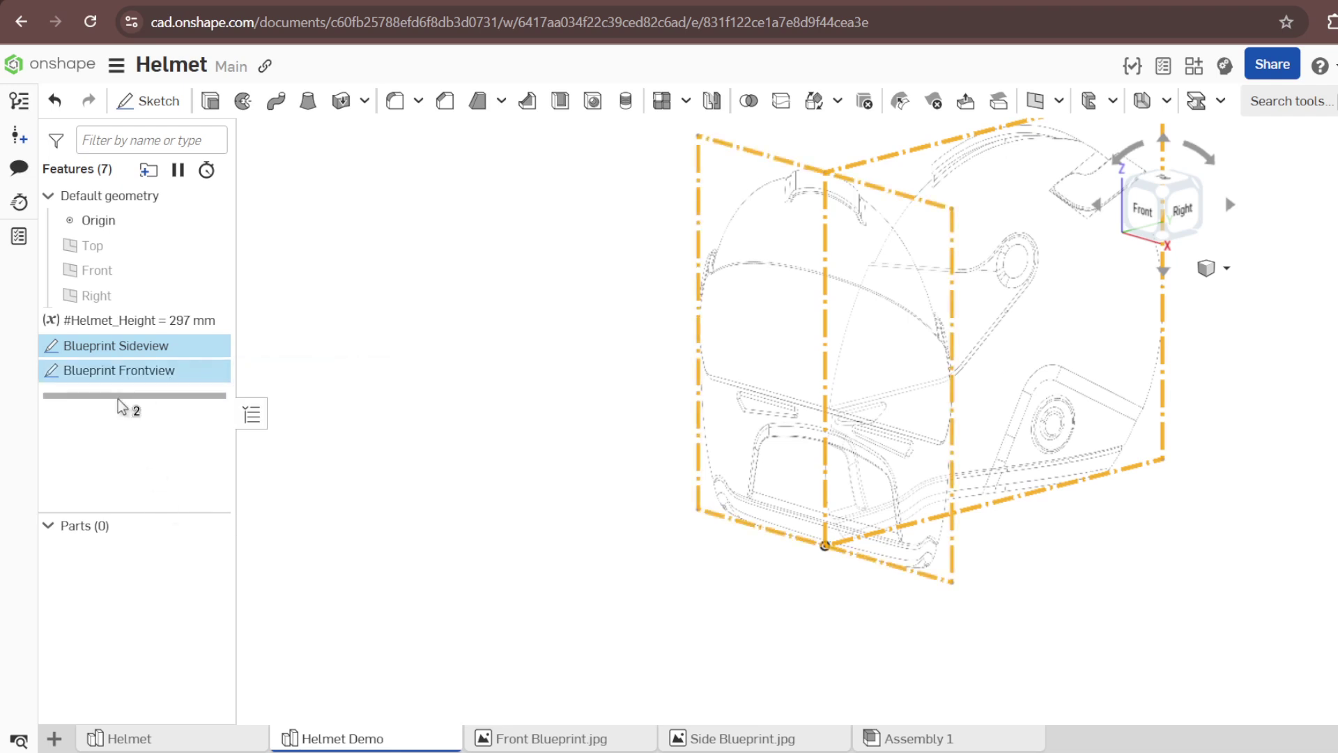
right_click(136, 371)
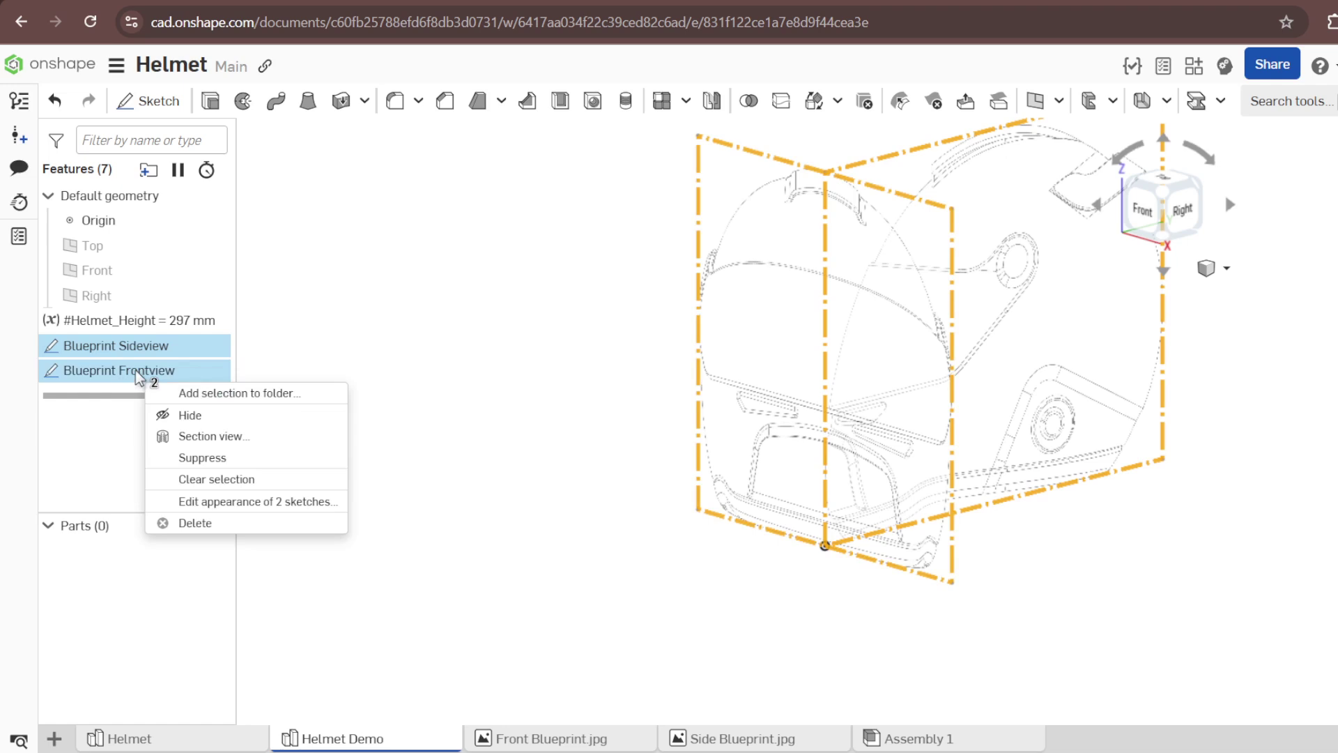
click(246, 392)
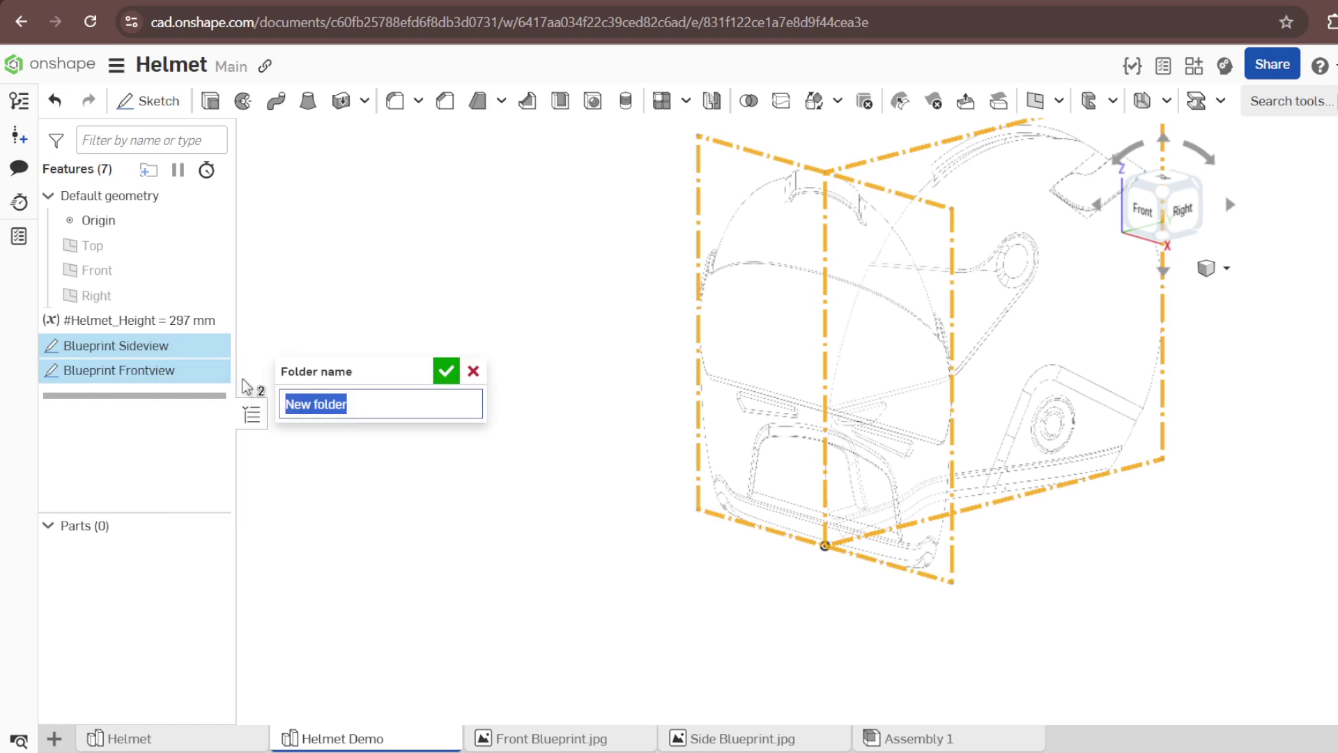
text(Blueprion)
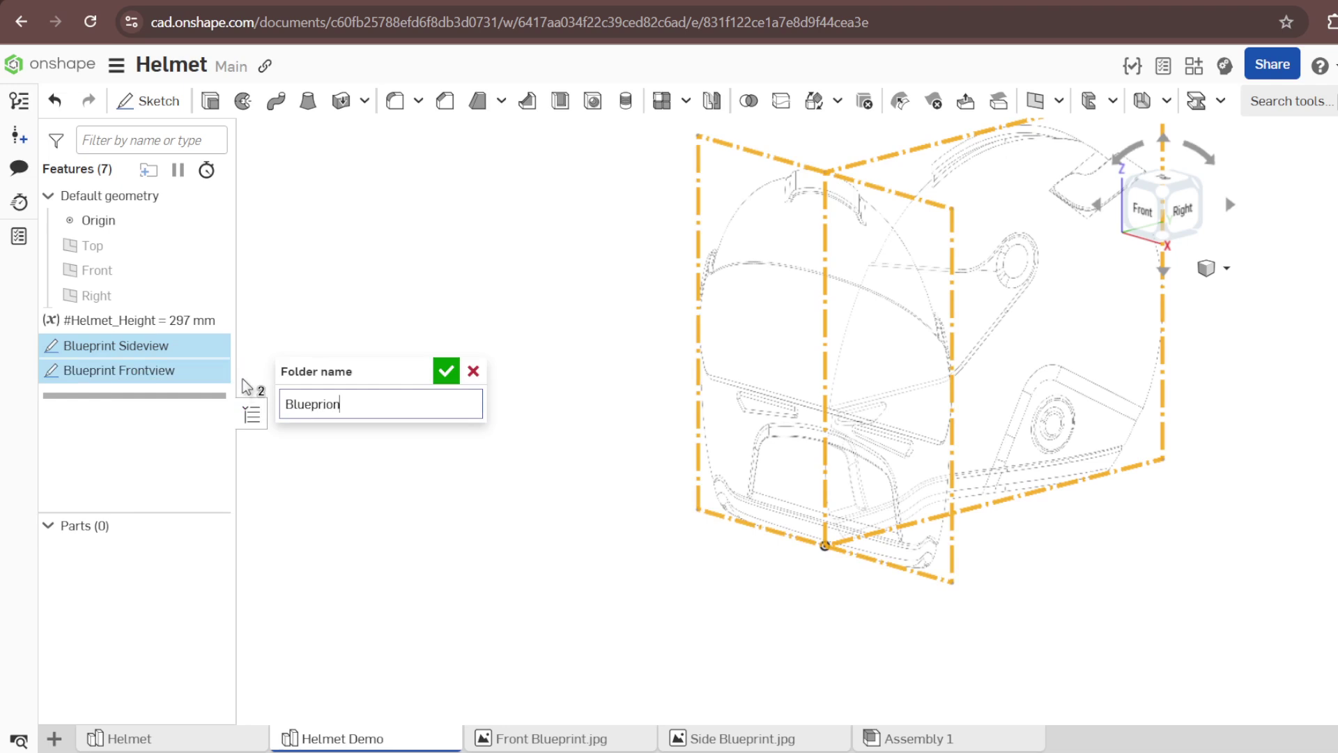
key(BackSpace)
key(BackSpace)
key(BackSpace)
key(BackSpace)
key(BackSpace)
key(BackSpace)
key(BackSpace)
key(BackSpace)
text(LUEPRINTS)
key(Return)
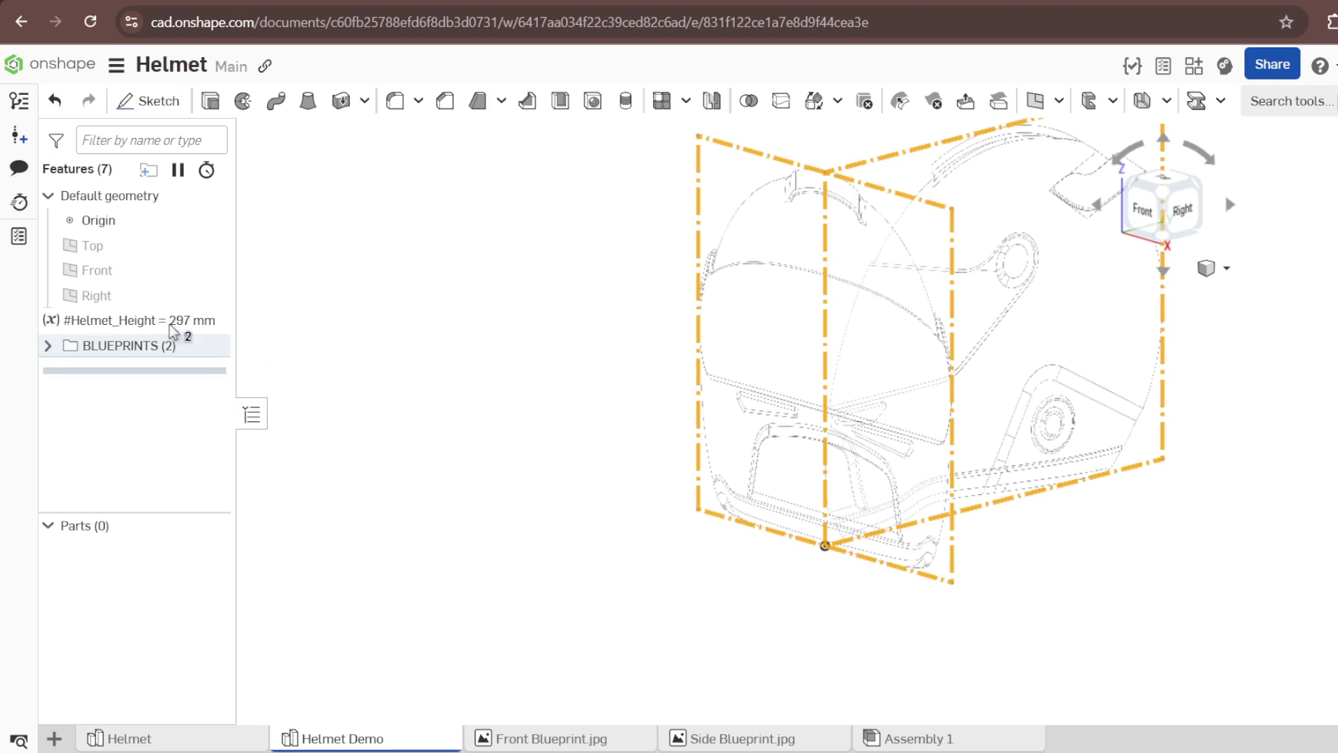
click(349, 301)
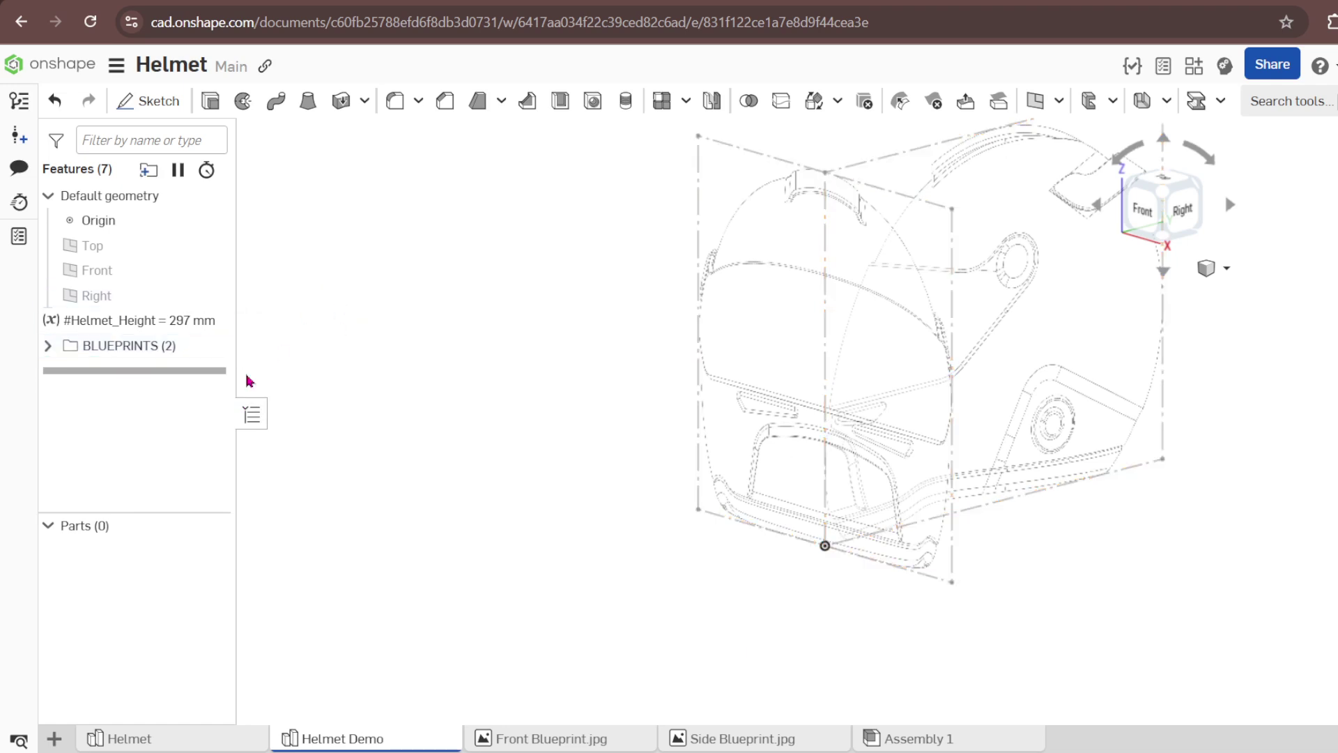
click(47, 347)
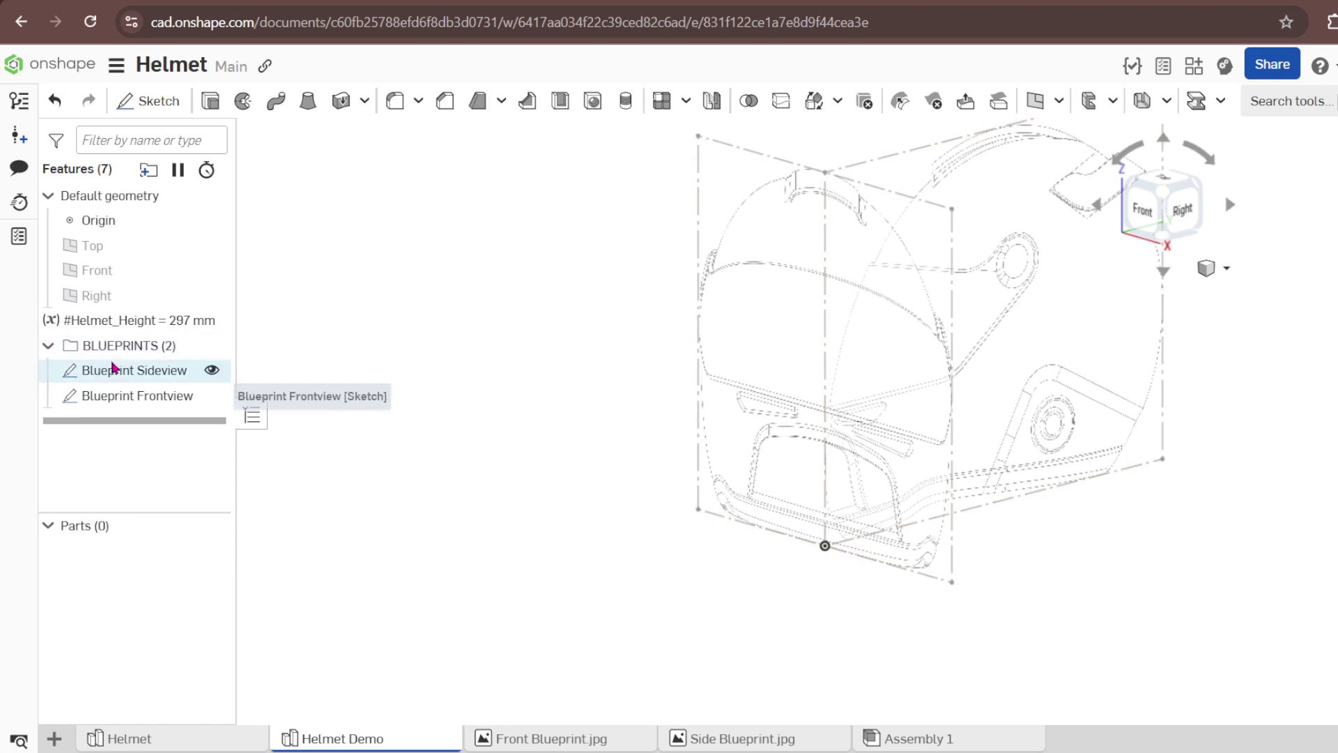
click(47, 346)
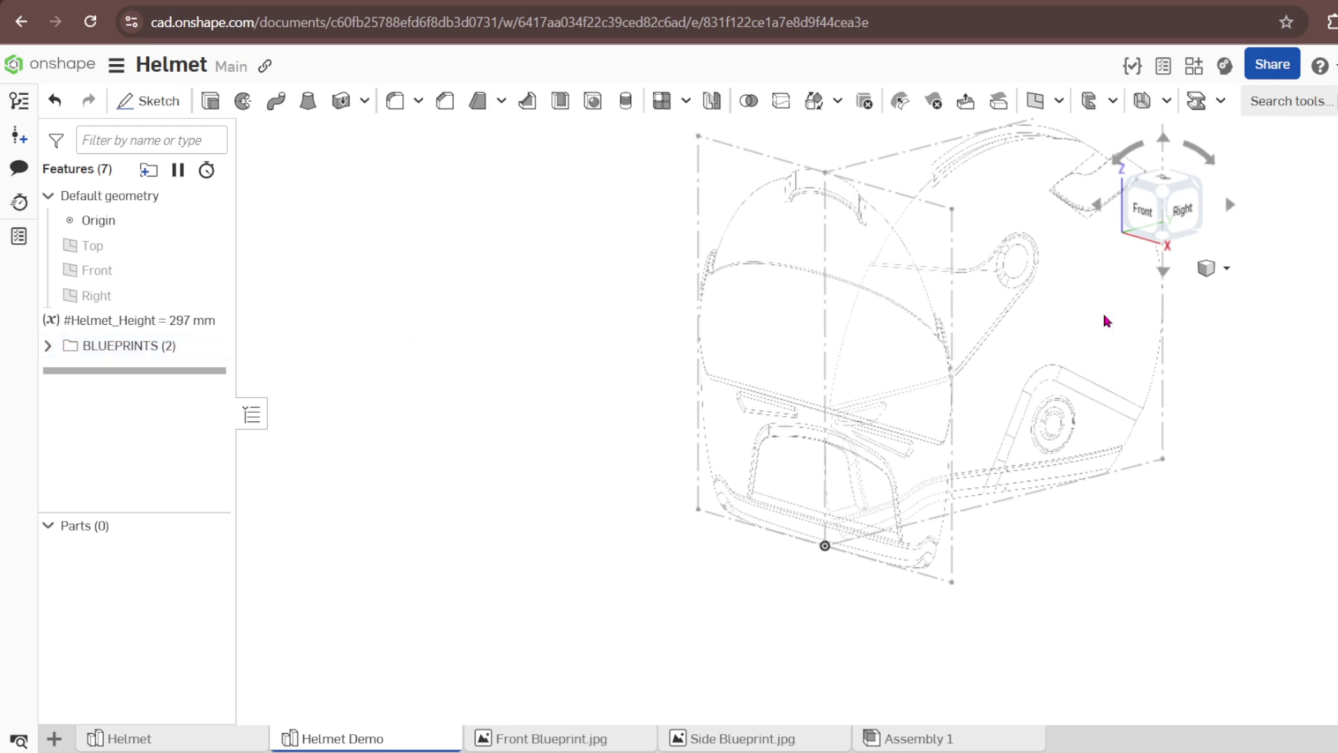
Inspect the blueprints from the right and at an angle, and briefly visit the Helmet part studio before returning to Helmet Demo.
click(1183, 209)
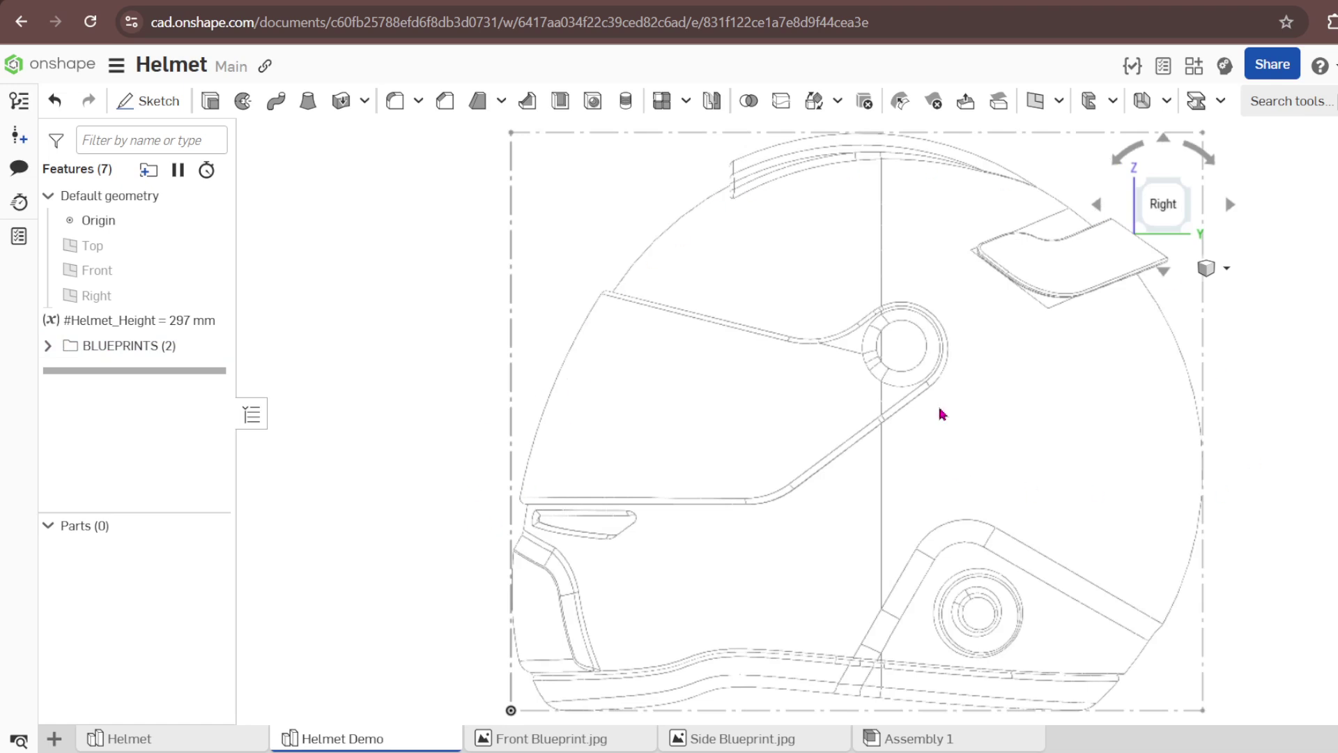
scroll(433, 251, down, 2)
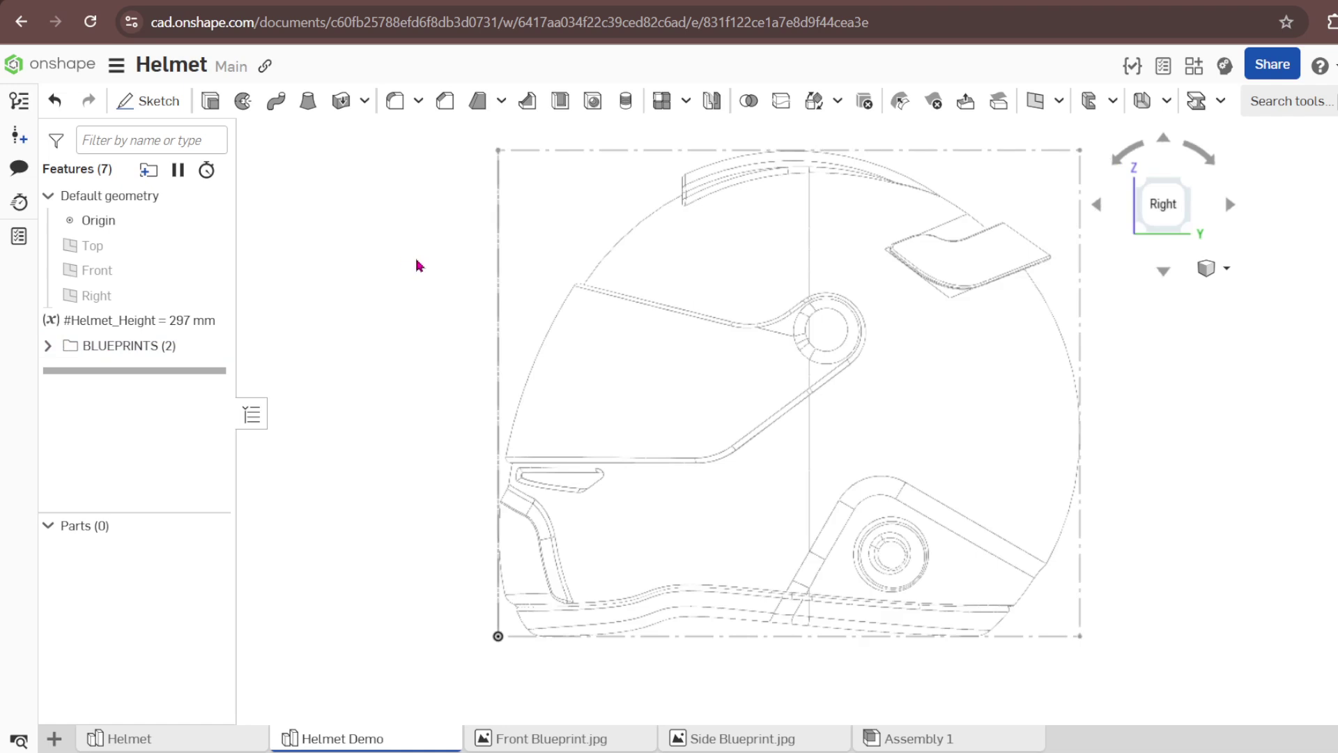
mouse_move(419, 263)
right_down()
mouse_move(492, 274)
mouse_move(481, 290)
right_up()
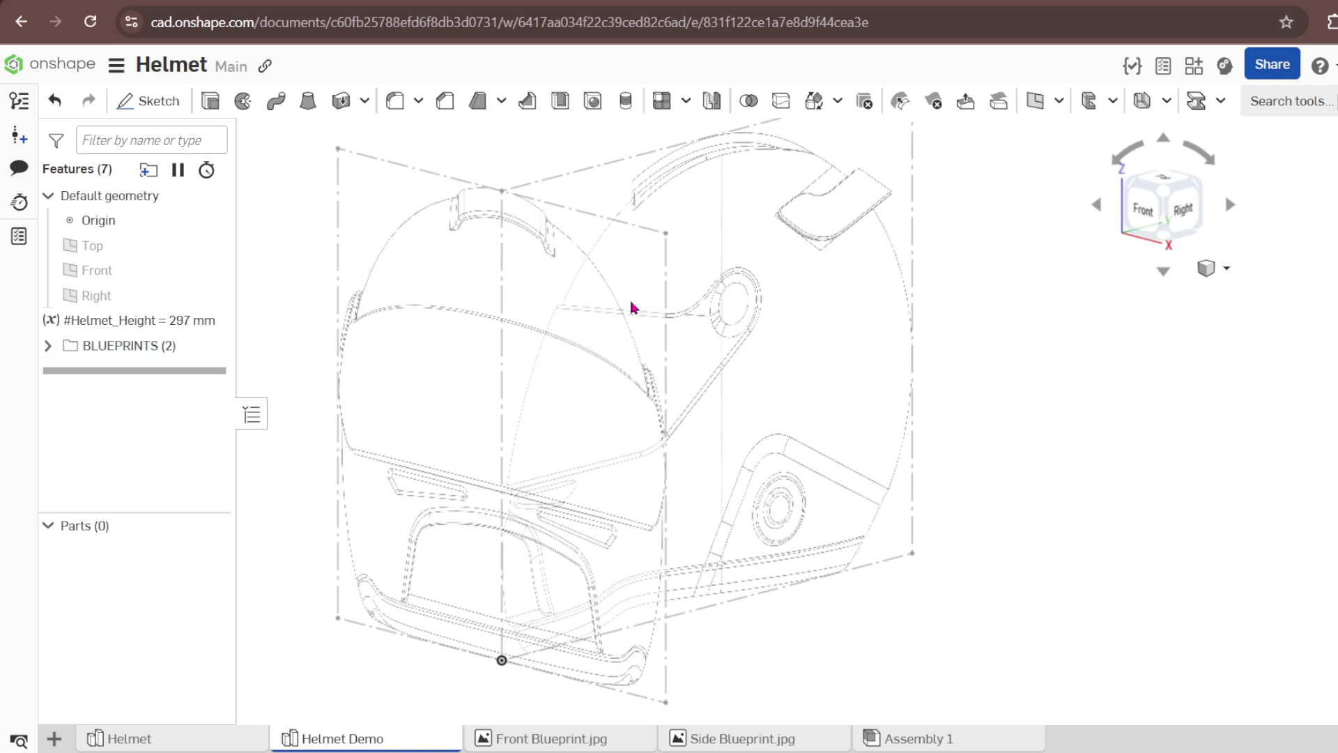
click(245, 743)
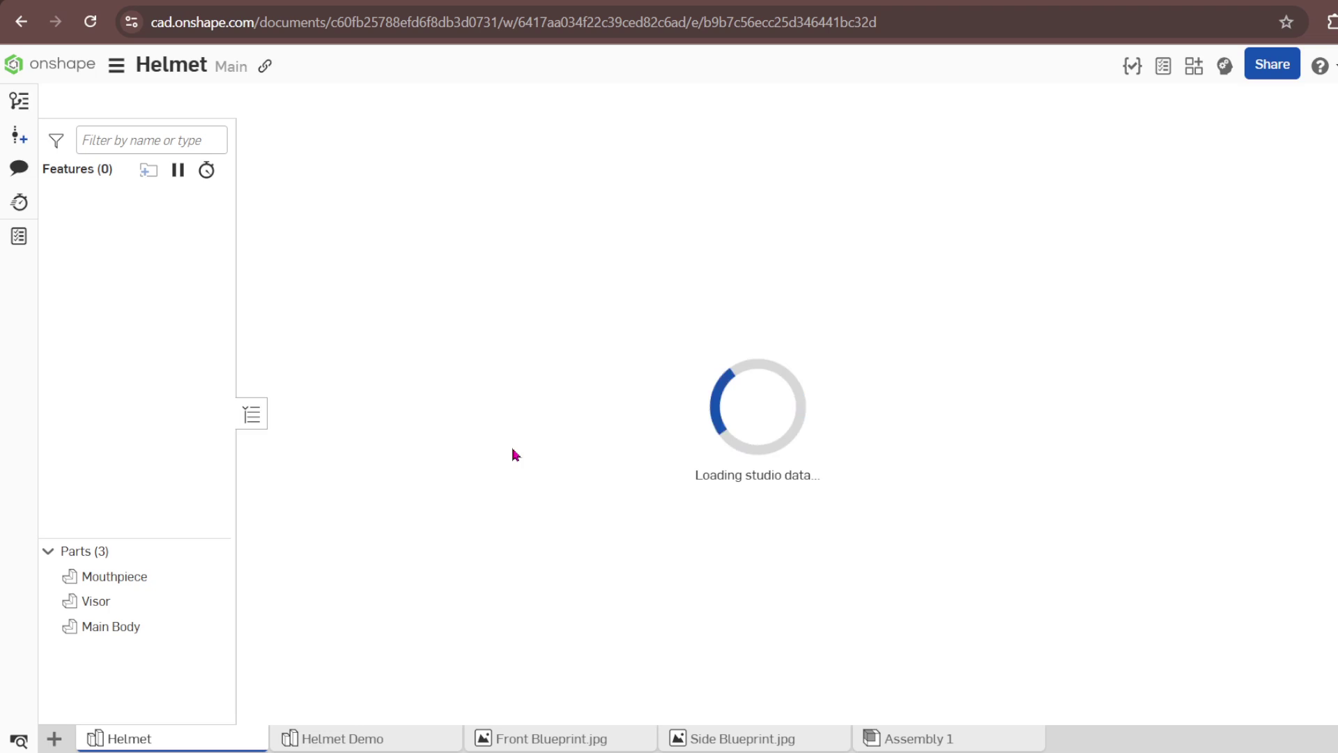
click(345, 739)
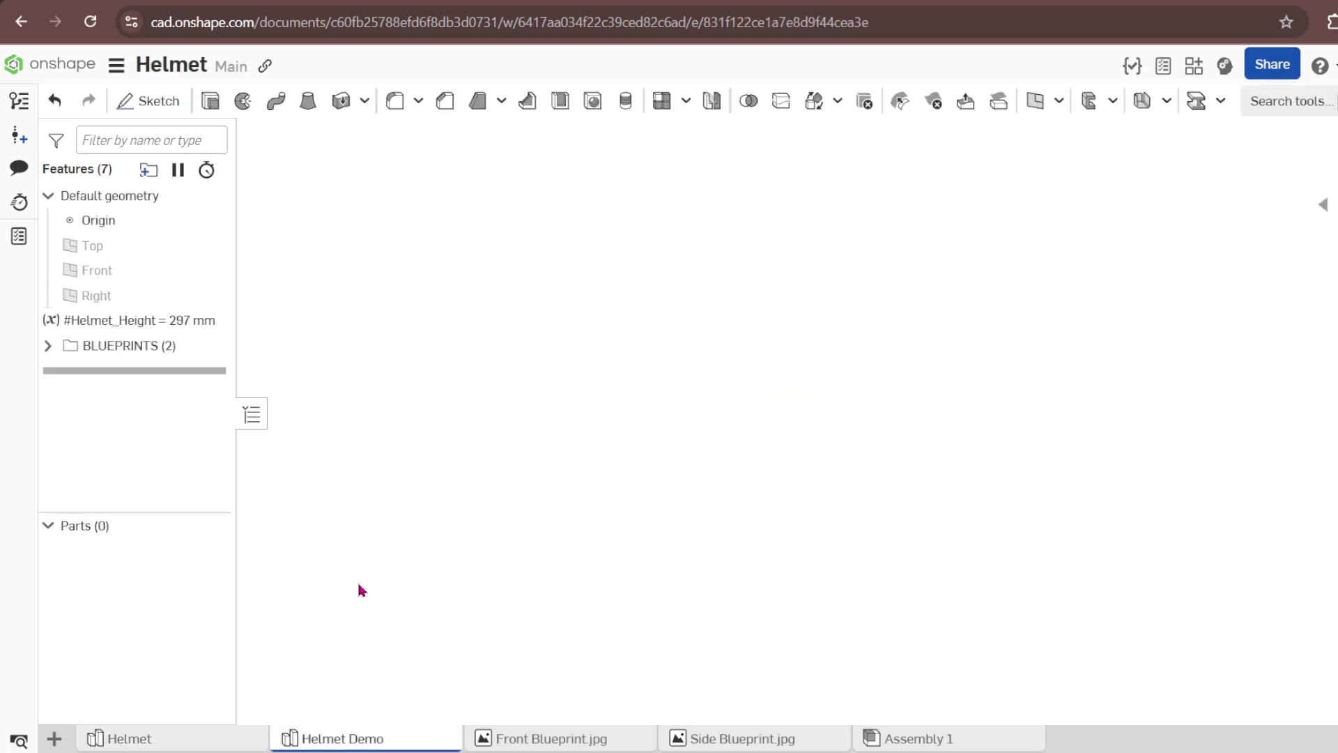